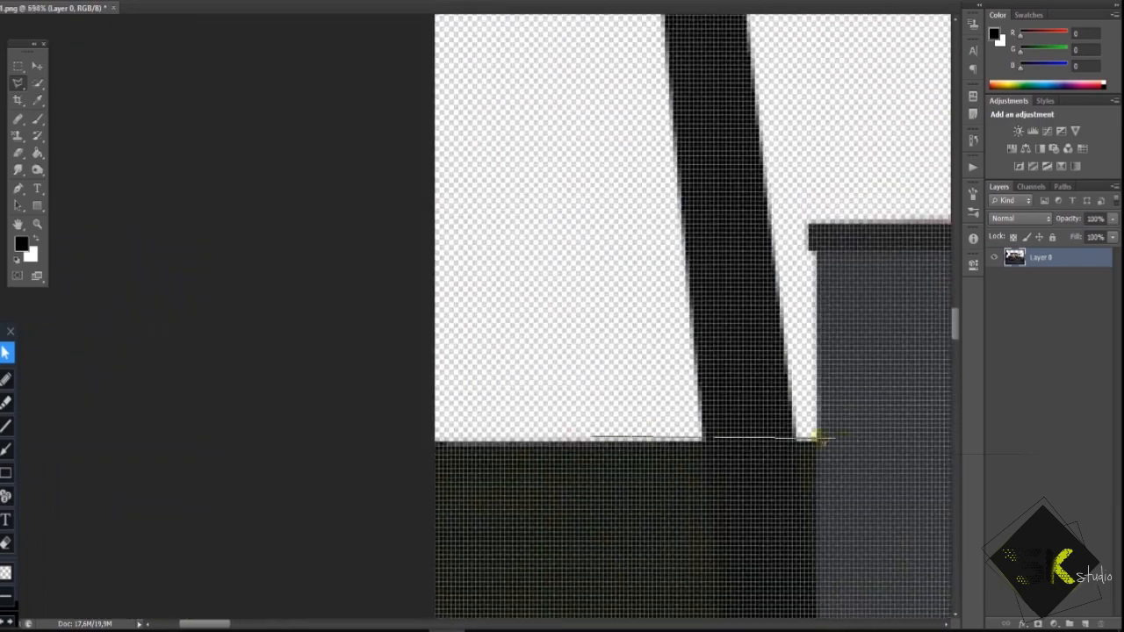
# Outline the slanted black post above the boundary wall with the Polygonal Lasso, delete it from Layer 0 and deselect
pyautogui.scroll(5, 772, 172)
pyautogui.hscroll(4, 868, 499)
pyautogui.scroll(-6, 536, 251)
pyautogui.scroll(6, 263, 535)
pyautogui.scroll(5, 642, 67)
pyautogui.click(685, 86)
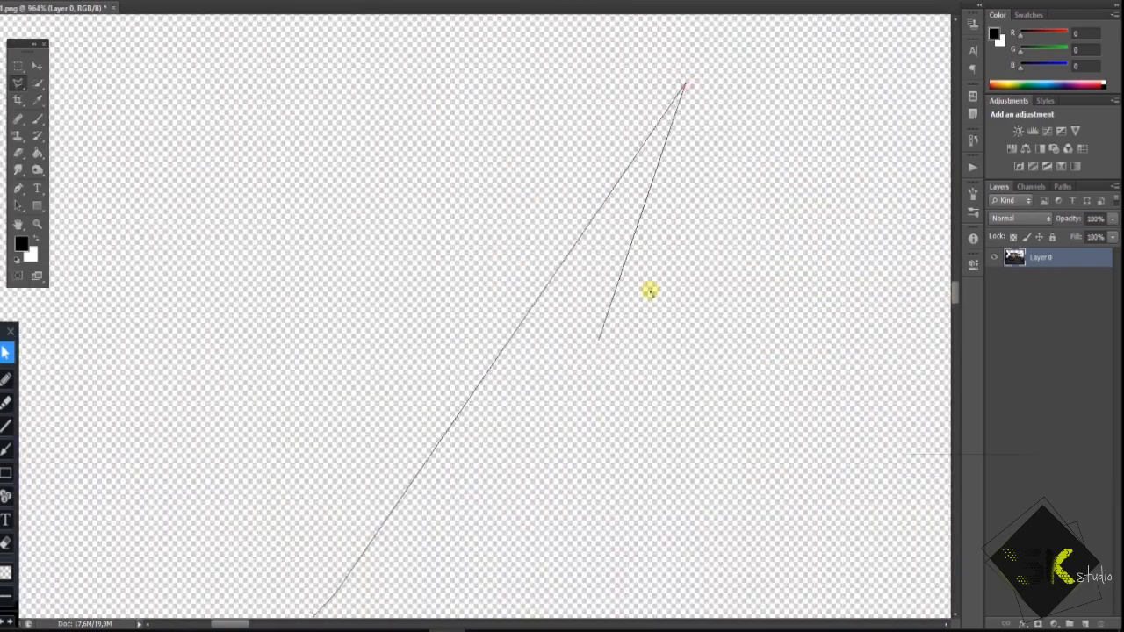
pyautogui.scroll(5, 629, 330)
pyautogui.click(761, 172)
pyautogui.scroll(5, 692, 498)
pyautogui.moveTo(692, 176); pyautogui.dragTo(757, 387)
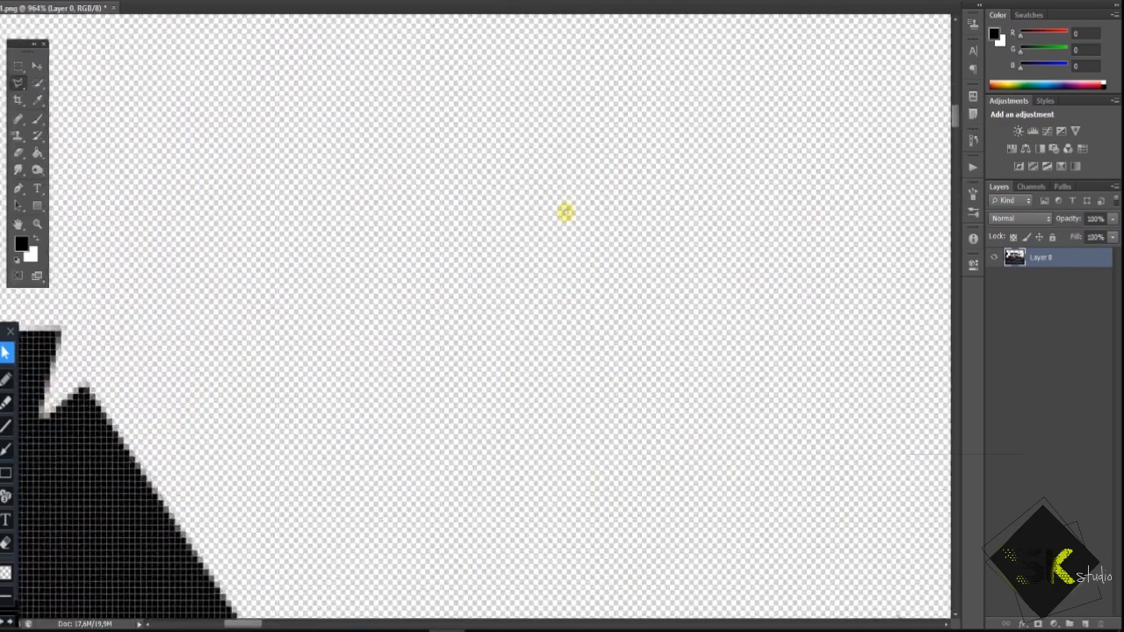
pyautogui.moveTo(369, 439); pyautogui.dragTo(895, 392)
pyautogui.moveTo(356, 547); pyautogui.dragTo(896, 391)
pyautogui.moveTo(436, 515); pyautogui.dragTo(645, 342)
pyautogui.scroll(-10, 453, 342)
pyautogui.click(330, 228)
pyautogui.hscroll(4, 331, 231)
pyautogui.click(319, 336)
pyautogui.click(353, 389)
pyautogui.press('Delete')
pyautogui.hotkey('ctrl', 'd')
# On a new layer, paint soft white glows on the headlights of both cars with a small soft brush
pyautogui.scroll(-1, 382, 399)
pyautogui.scroll(-10, 471, 439)
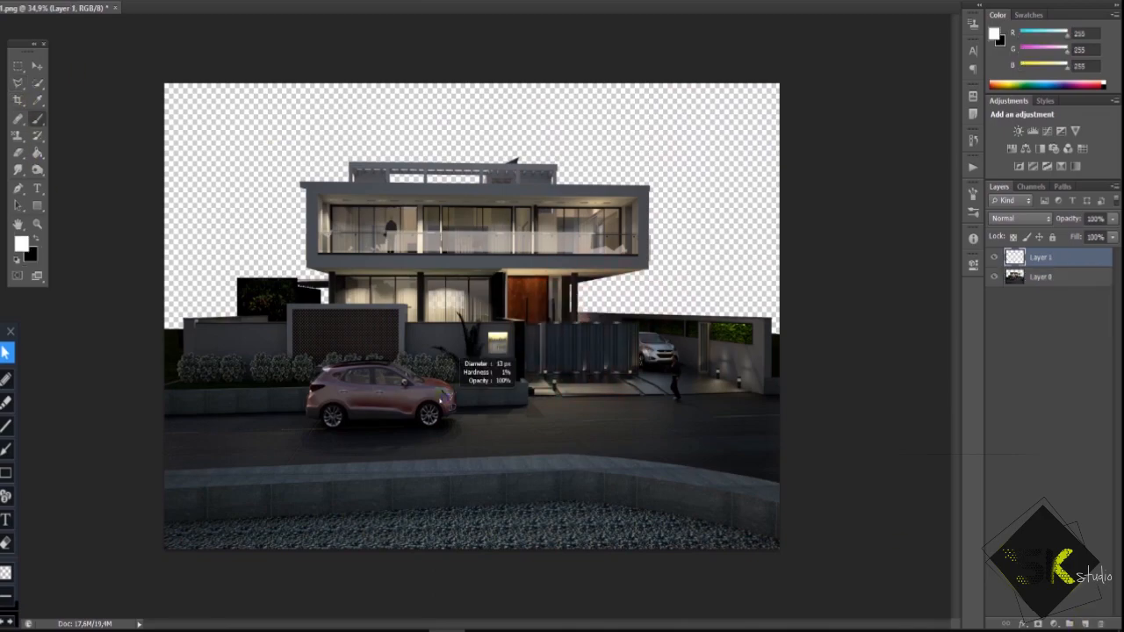
pyautogui.scroll(10, 448, 397)
pyautogui.scroll(-10, 448, 396)
pyautogui.scroll(8, 472, 227)
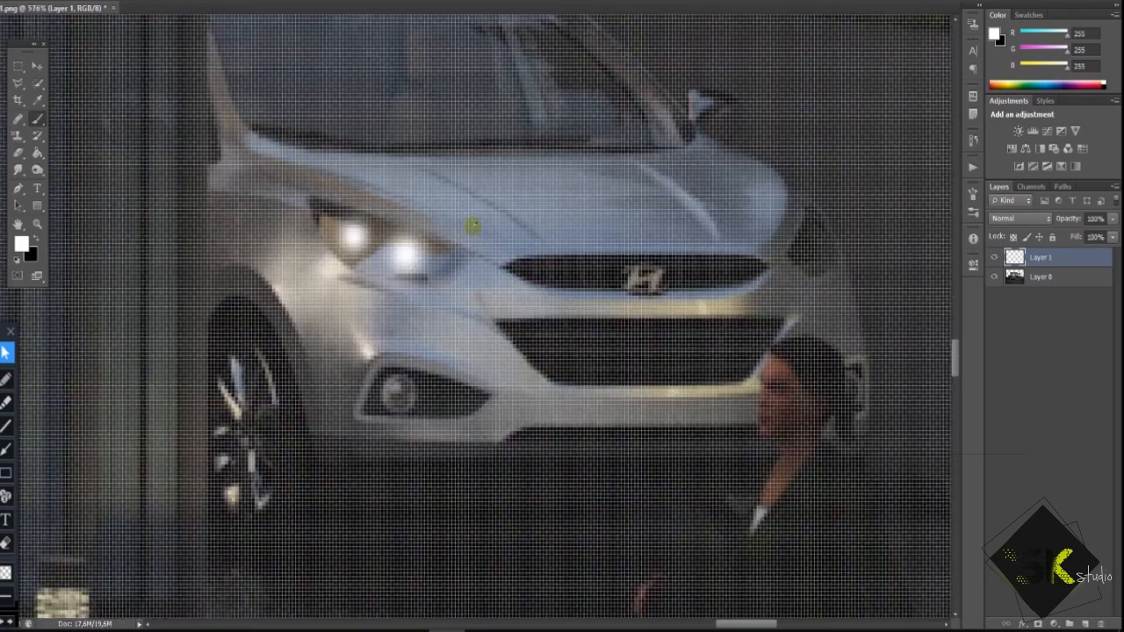
pyautogui.scroll(-8, 473, 227)
pyautogui.scroll(6, 351, 401)
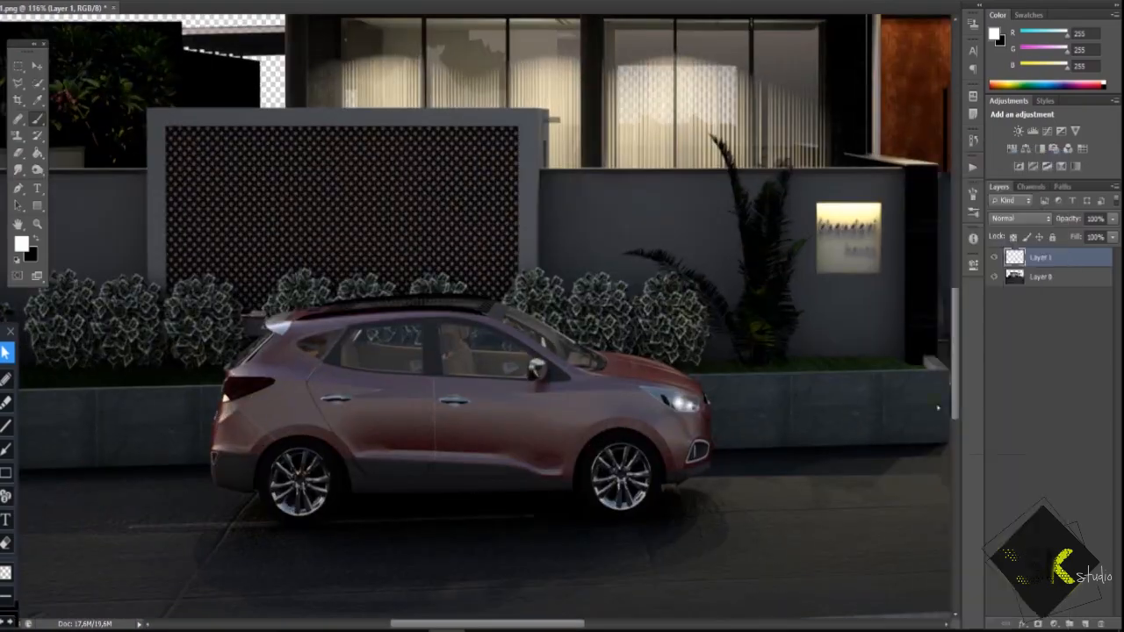
# Apply Inner Glow and Drop Shadow layer effects to the headlight-glow layer
pyautogui.doubleClick(1072, 258)
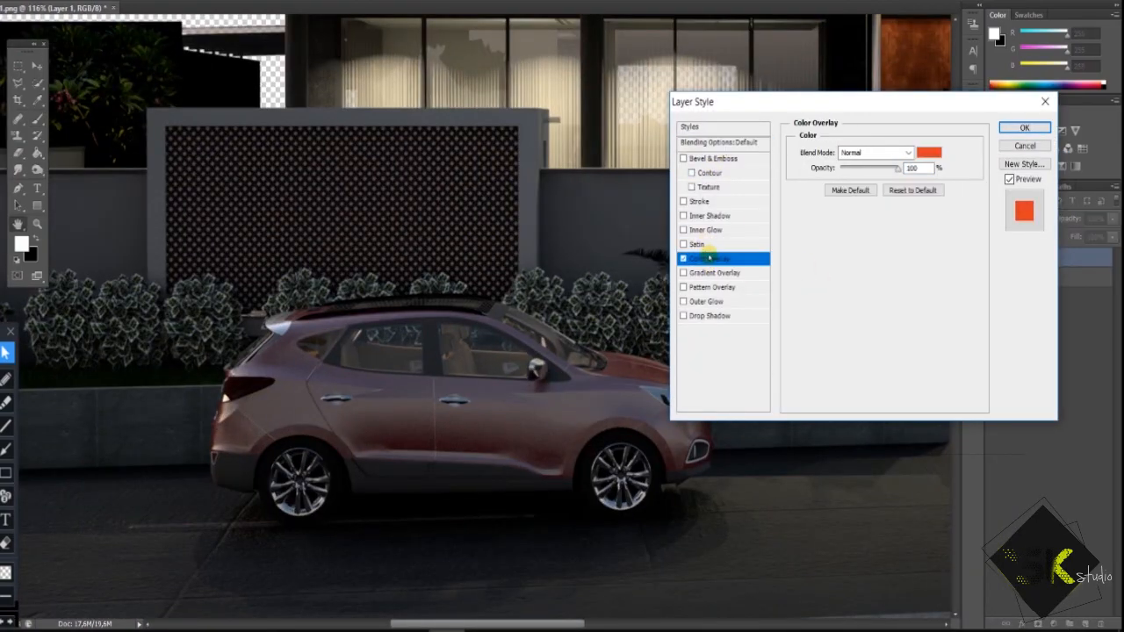
pyautogui.moveTo(779, 124); pyautogui.dragTo(857, 240)
pyautogui.click(783, 345)
pyautogui.click(904, 314)
pyautogui.click(498, 432)
pyautogui.click(783, 430)
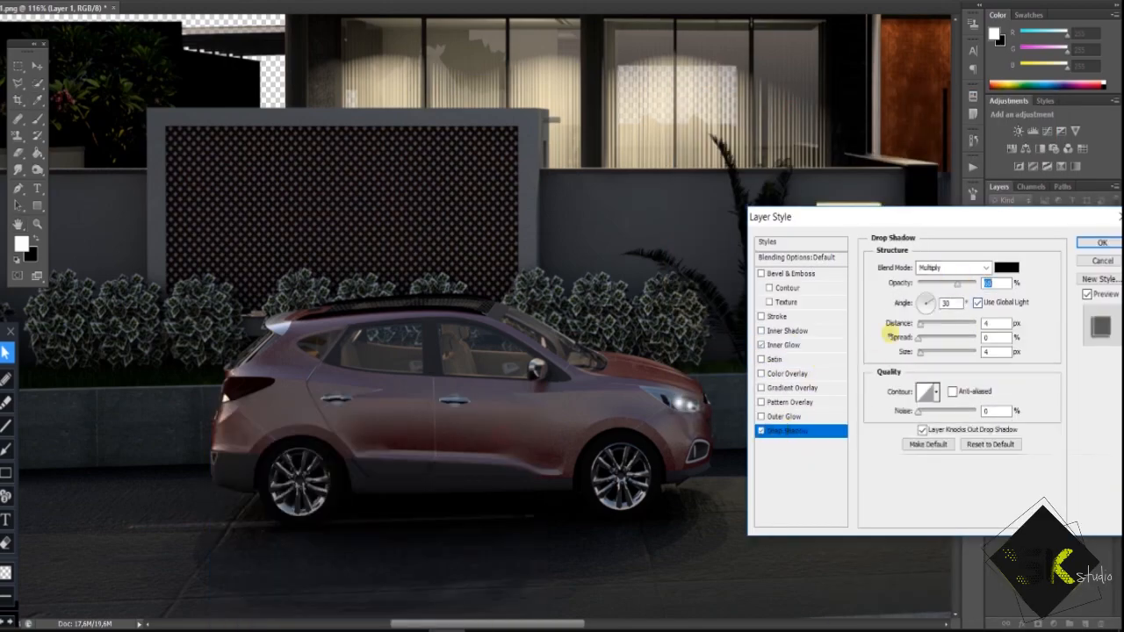
pyautogui.click(1101, 242)
# Label the headlight-glow layer red
pyautogui.scroll(5, 690, 419)
pyautogui.scroll(-7, 690, 419)
pyautogui.scroll(5, 761, 383)
pyautogui.scroll(-5, 791, 404)
pyautogui.rightClick(995, 278)
pyautogui.click(997, 336)
# Add a new layer and paint soft white glows on the bollard lamps at the gate's end and in the driveway
pyautogui.click(1085, 622)
pyautogui.scroll(5, 762, 400)
pyautogui.scroll(3, 520, 518)
pyautogui.click(546, 414)
pyautogui.scroll(-2, 332, 298)
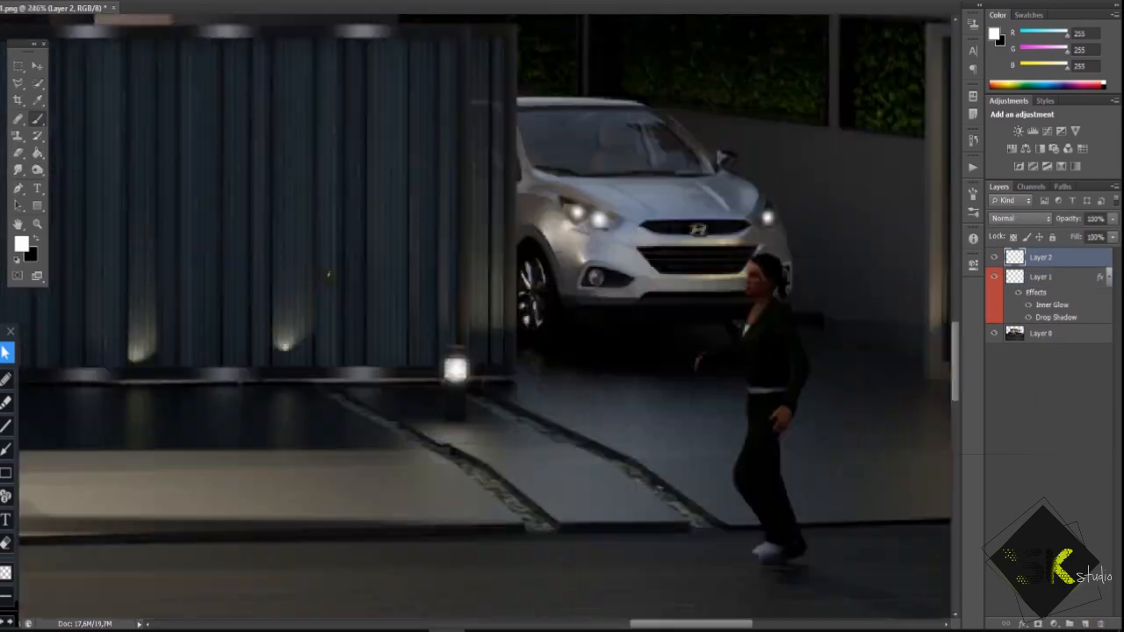
pyautogui.scroll(-3, 329, 275)
pyautogui.scroll(7, 653, 263)
pyautogui.click(652, 264)
pyautogui.moveTo(652, 263); pyautogui.dragTo(462, 196)
pyautogui.click(776, 325)
pyautogui.scroll(-7, 776, 326)
# Paint soft white glows on the two remaining bollard lamps beside the gate's entrance path
pyautogui.scroll(3, 252, 430)
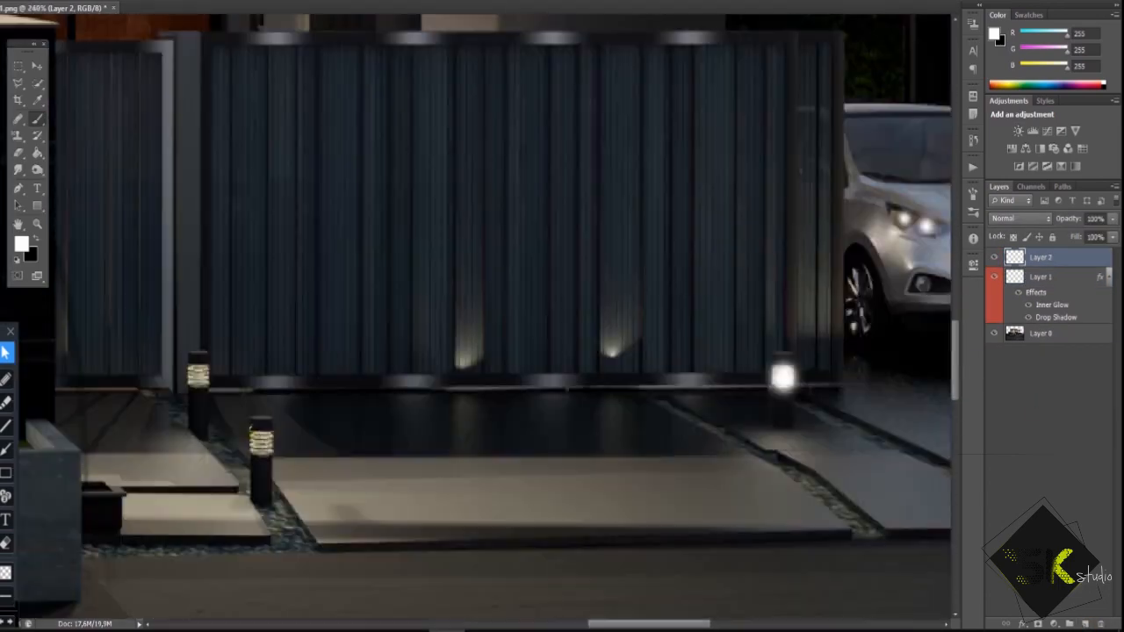
pyautogui.scroll(5, 204, 444)
pyautogui.click(386, 431)
pyautogui.click(187, 221)
# Set the foreground color to red (RGB 255, 0, 0) and try a soft brush glow on the red car's tail light
pyautogui.scroll(-10, 530, 301)
pyautogui.scroll(8, 290, 386)
pyautogui.click(1040, 277)
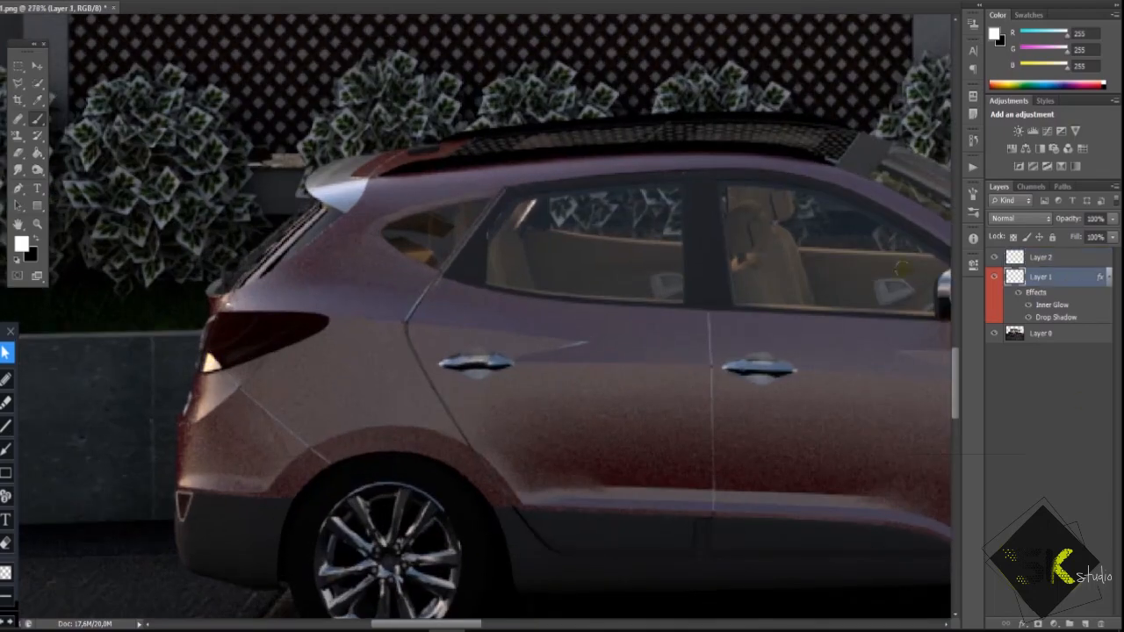
pyautogui.click(21, 243)
pyautogui.click(367, 442)
pyautogui.click(499, 432)
pyautogui.keyDown('alt'); pyautogui.rightClick(269, 332); pyautogui.keyUp('alt')
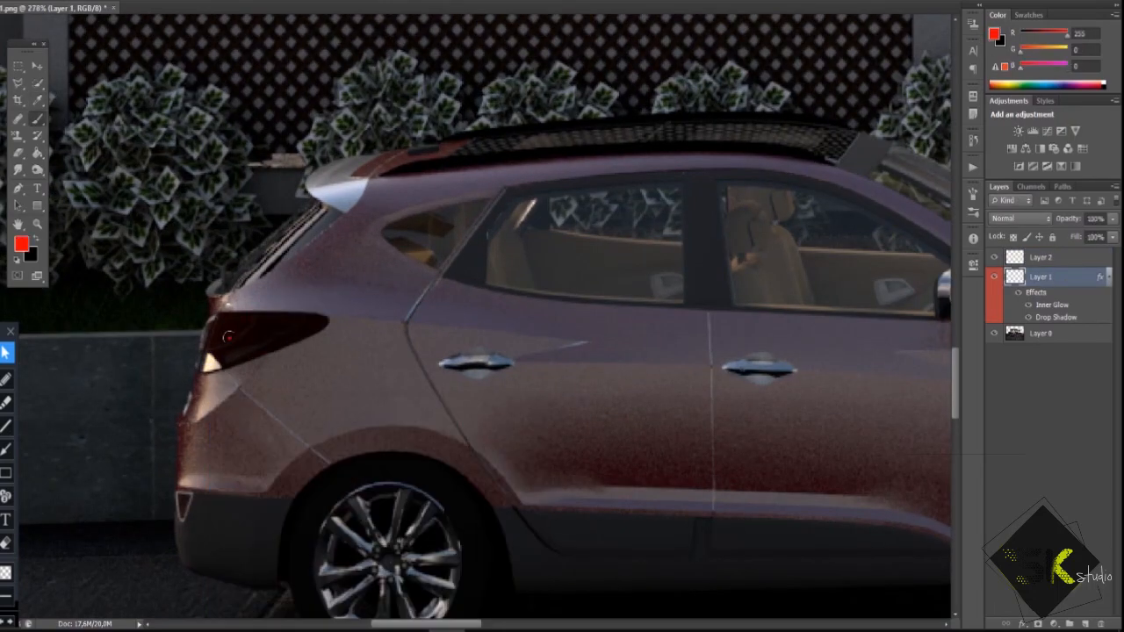
pyautogui.click(287, 330)
pyautogui.scroll(-4, 286, 329)
pyautogui.scroll(10, 289, 351)
pyautogui.hotkey('ctrl', 'alt', 'z')
pyautogui.hotkey('ctrl', 'alt', 'z')
# Keep the red tail-light glow on its own layer above the headlight-glow layer and label that layer red
pyautogui.rightClick(994, 277)
pyautogui.click(1019, 339)
pyautogui.scroll(-8, 532, 276)
pyautogui.scroll(6, 413, 347)
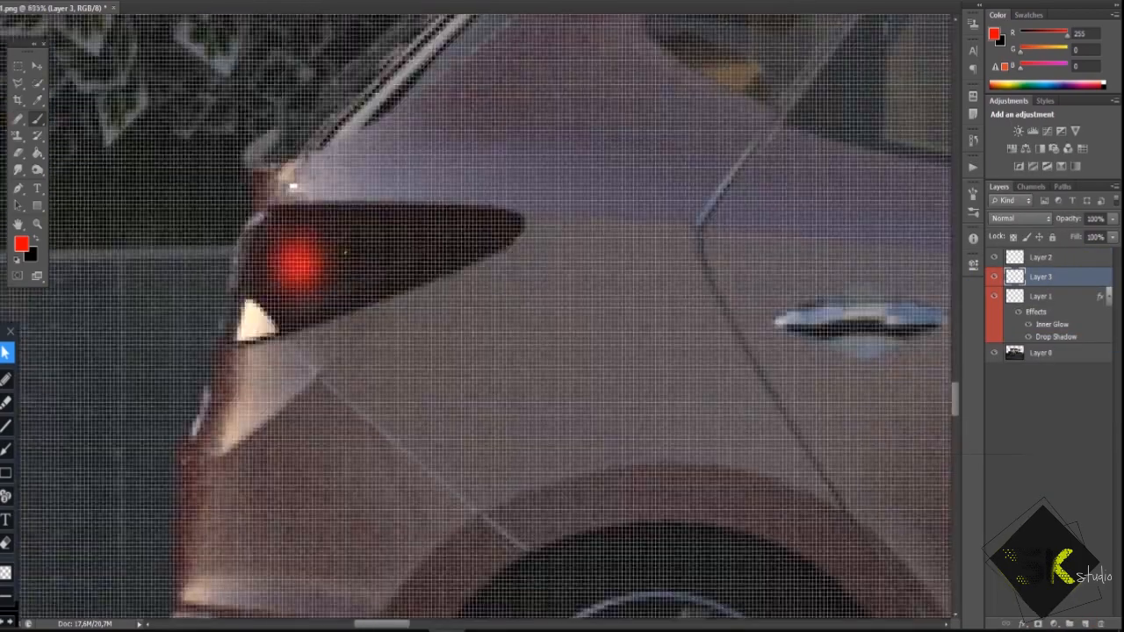
# On Layer 0, outline the black block with the plants behind the boundary wall using the Polygonal Lasso, delete it and deselect
pyautogui.scroll(-12, 344, 251)
pyautogui.press('v')
pyautogui.scroll(-1, 133, 104)
pyautogui.press('l')
pyautogui.scroll(8, 187, 323)
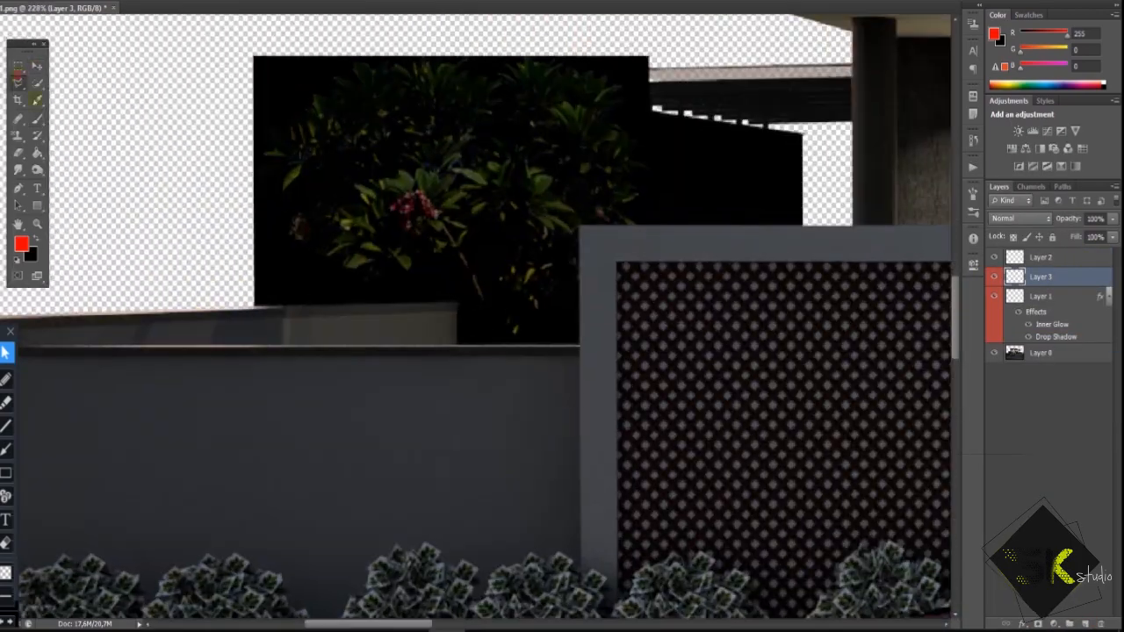
pyautogui.hotkey('alt', '[')
pyautogui.hotkey('alt', '[')
pyautogui.scroll(4, 256, 328)
pyautogui.click(227, 322)
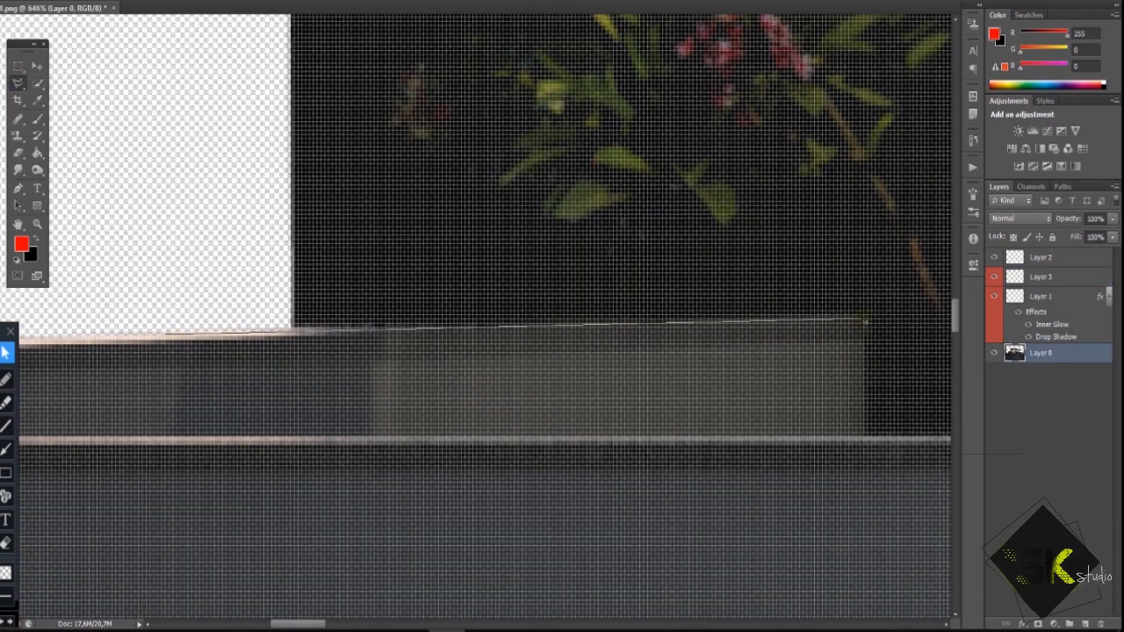
pyautogui.click(867, 437)
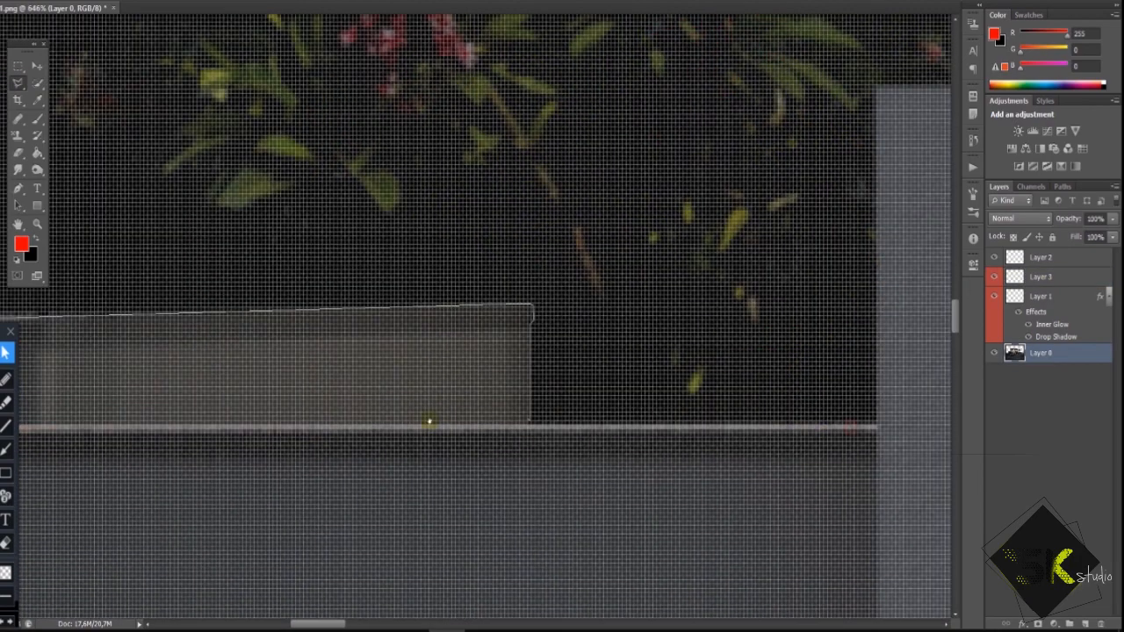
pyautogui.click(759, 94)
pyautogui.moveTo(758, 95); pyautogui.dragTo(463, 363)
pyautogui.moveTo(764, 359); pyautogui.dragTo(306, 347)
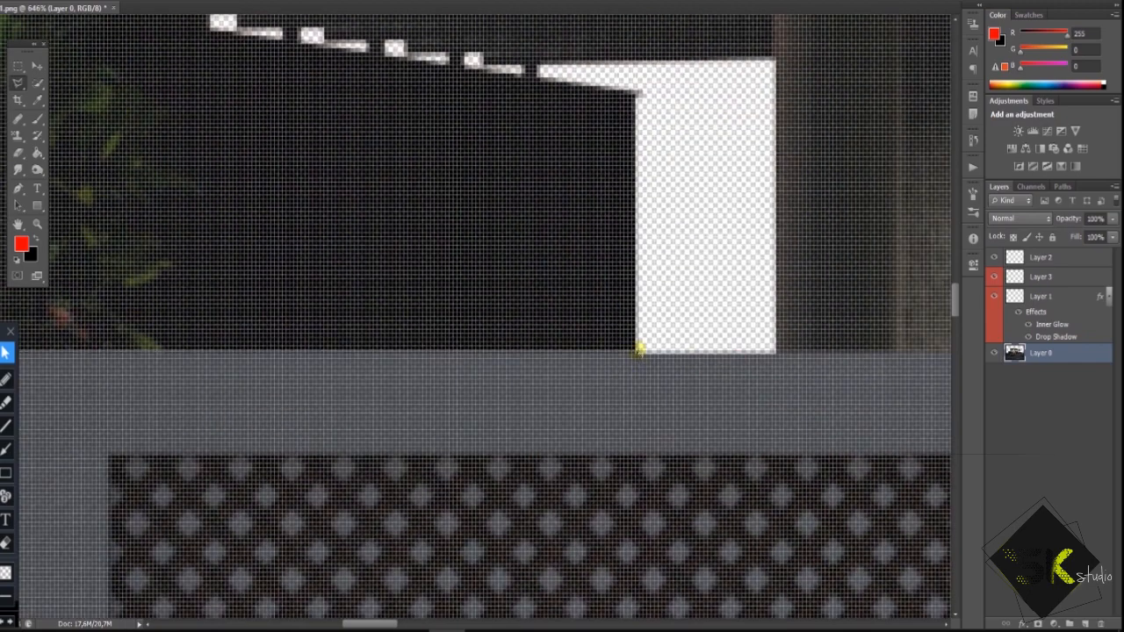
pyautogui.click(639, 91)
pyautogui.moveTo(209, 31); pyautogui.dragTo(483, 309)
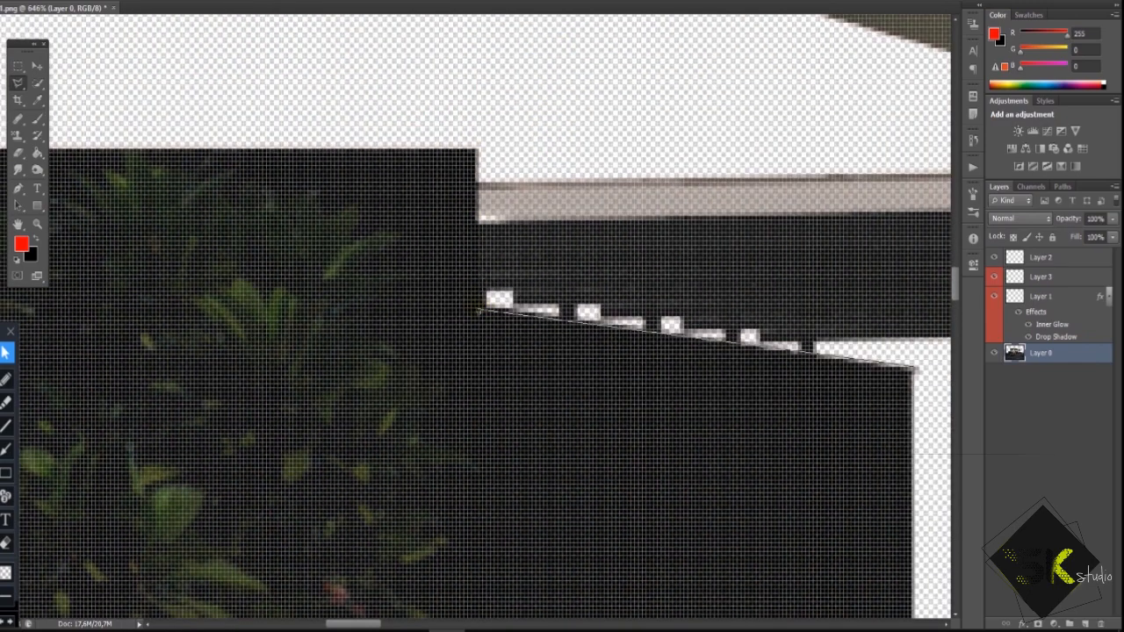
pyautogui.click(475, 132)
pyautogui.click(243, 214)
pyautogui.click(501, 276)
pyautogui.click(589, 409)
pyautogui.doubleClick(644, 454)
pyautogui.scroll(-6, 387, 343)
pyautogui.press('Delete')
pyautogui.hotkey('ctrl', 'd')
# Erase the leftover outline pixels around the dark canopy and above the patterned wall on Layer 0
pyautogui.scroll(6, 664, 251)
pyautogui.moveTo(494, 149); pyautogui.dragTo(490, 182)
pyautogui.scroll(-3, 474, 149)
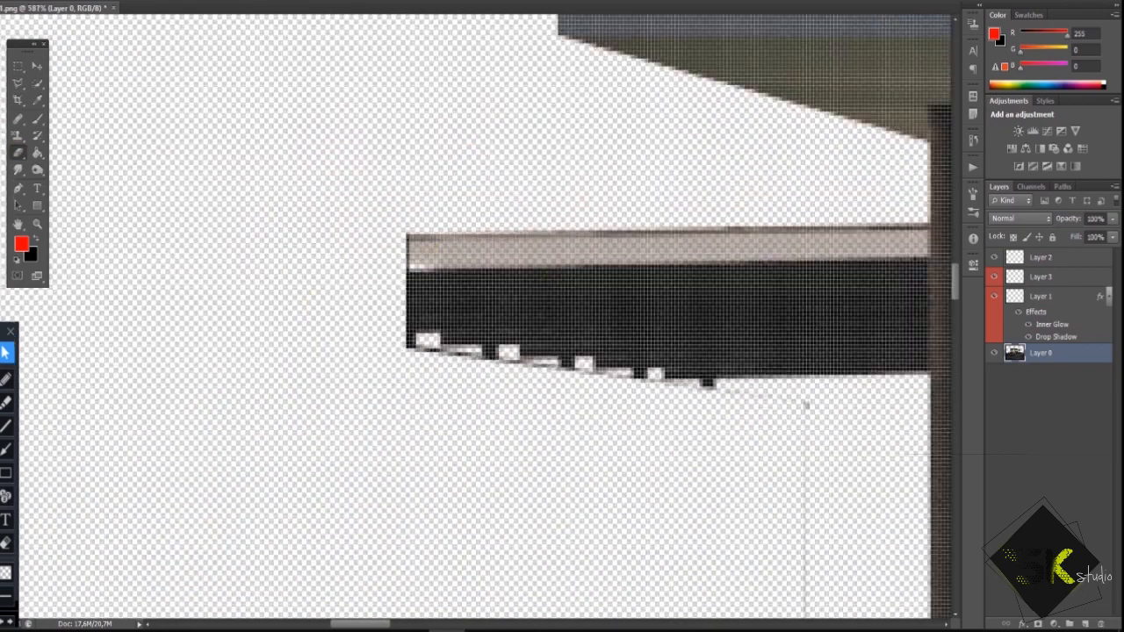
pyautogui.scroll(3, 765, 477)
pyautogui.scroll(-4, 677, 257)
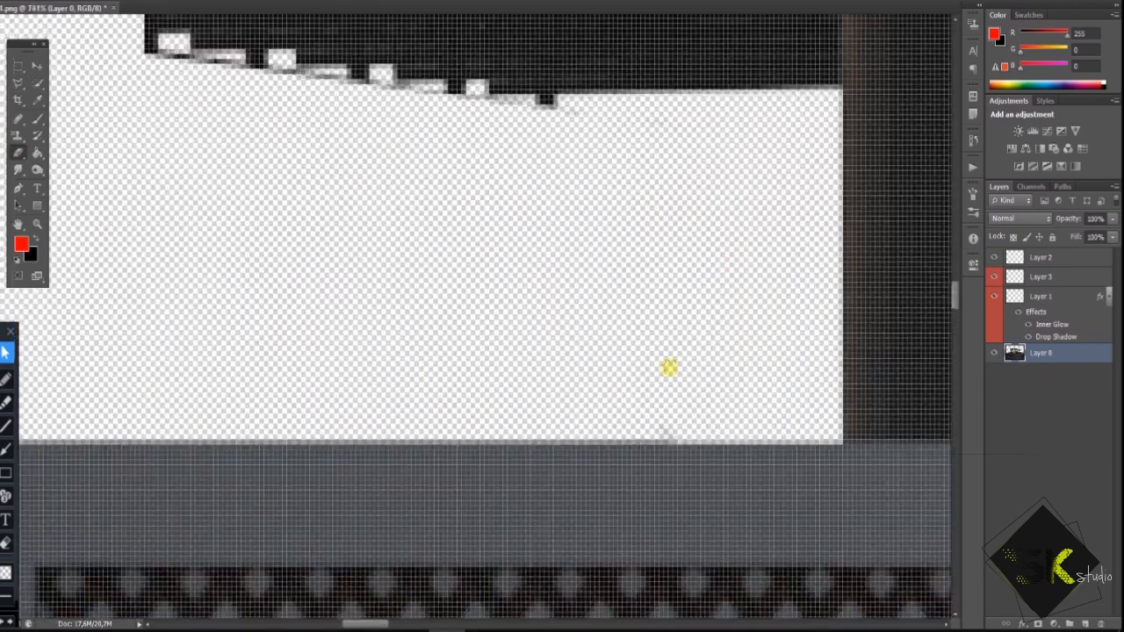
pyautogui.scroll(4, 452, 409)
pyautogui.scroll(-10, 617, 301)
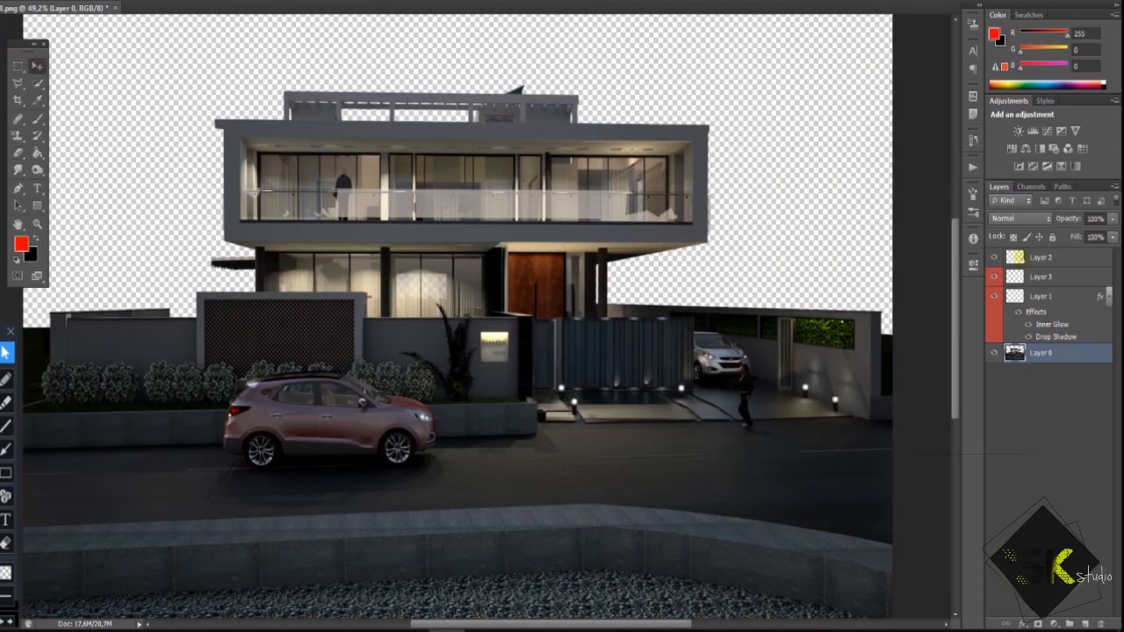
# Label the bollard-glow layer red and add a new red-labelled layer above it
pyautogui.rightClick(1038, 257)
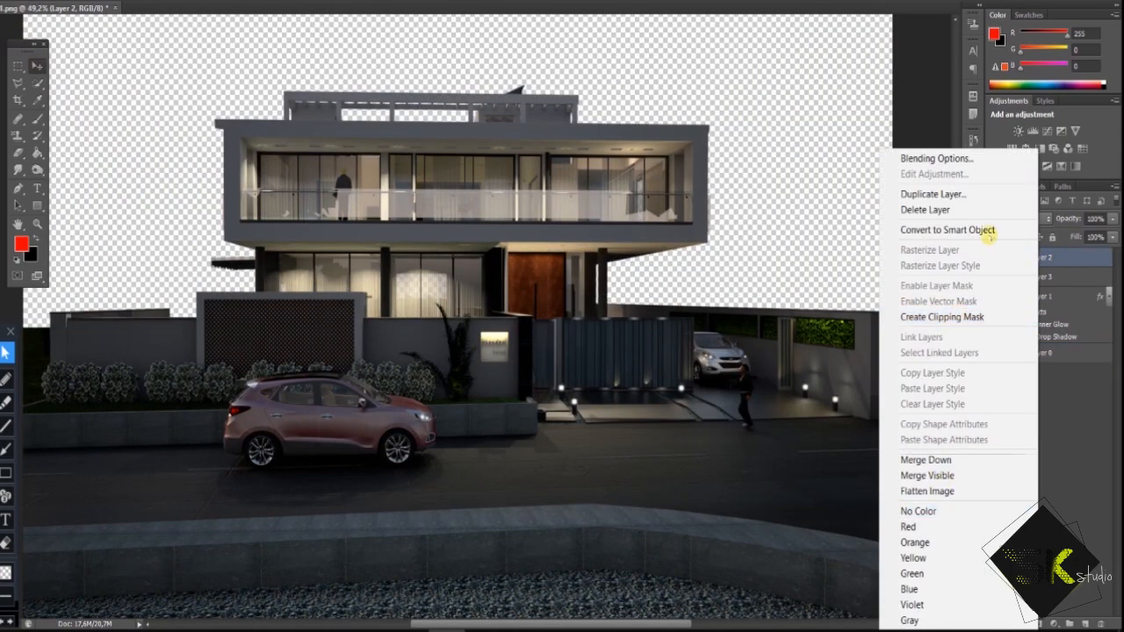
pyautogui.click(948, 527)
pyautogui.click(1085, 623)
pyautogui.rightClick(1079, 262)
pyautogui.click(1017, 478)
# Set the foreground color to white (RGB 255, 255, 255) and paint soft glows on the six balcony ceiling spotlights
pyautogui.click(994, 33)
pyautogui.click(607, 102)
pyautogui.click(506, 432)
pyautogui.scroll(5, 293, 150)
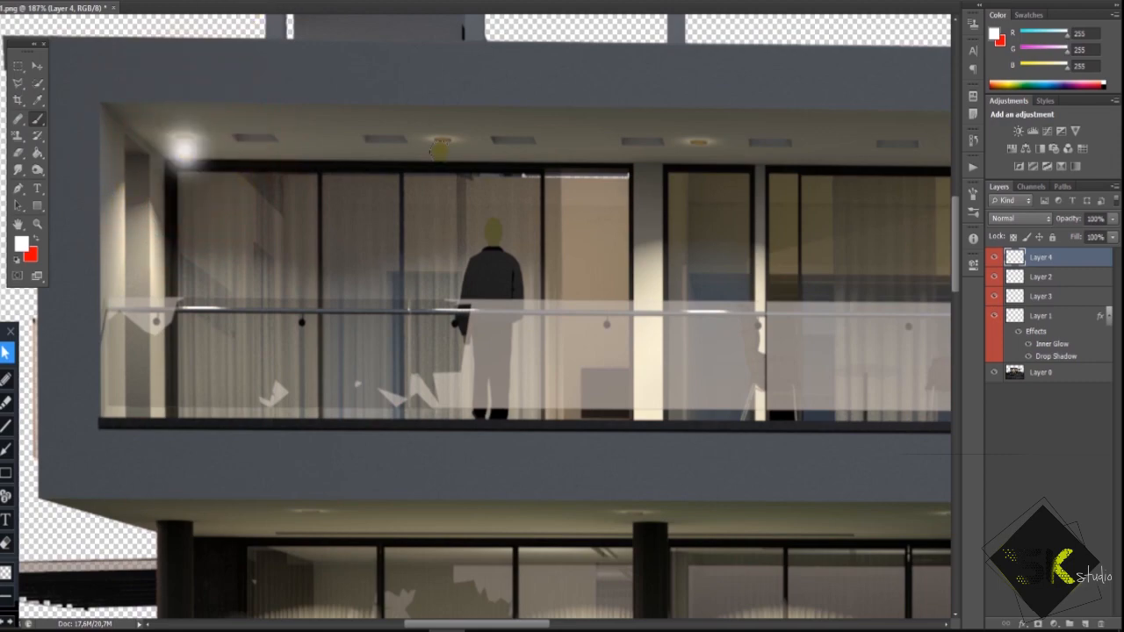
pyautogui.scroll(-5, 231, 189)
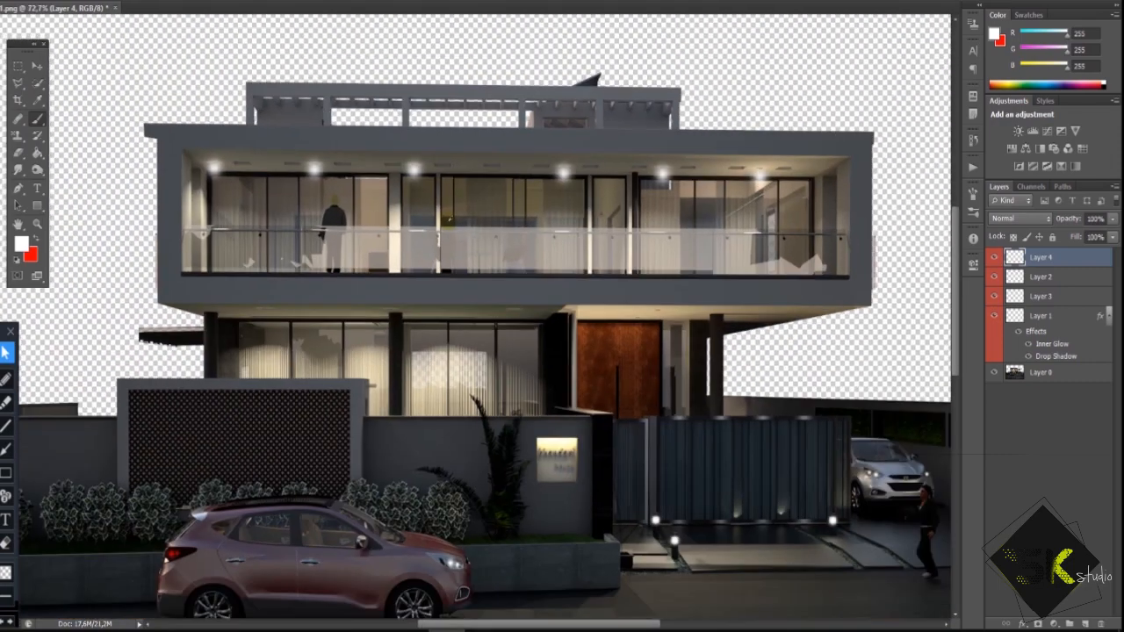
pyautogui.scroll(2, 449, 220)
# Open the Pngtree light-rays PNG image from the sk folder
pyautogui.click(12, 2)
pyautogui.click(35, 4)
pyautogui.scroll(-1, 567, 264)
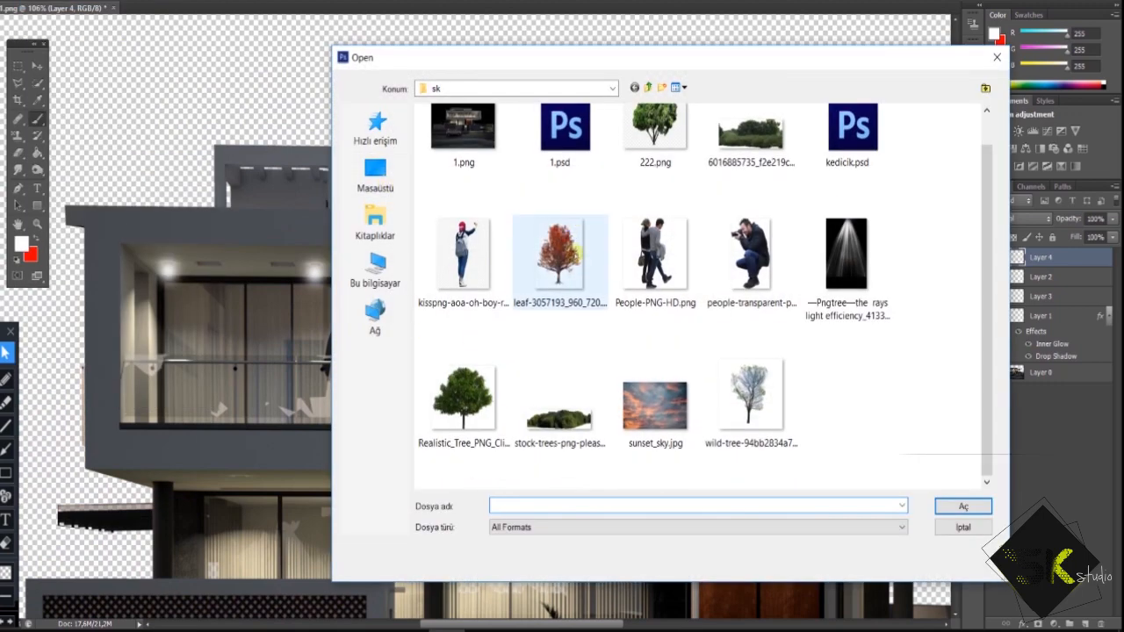
pyautogui.doubleClick(848, 267)
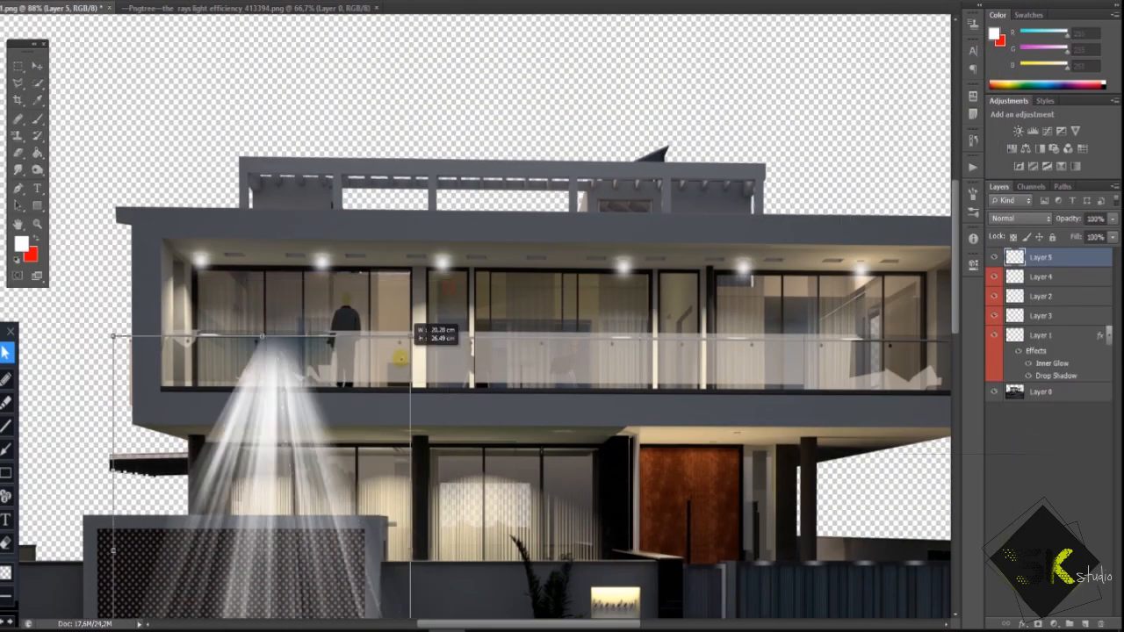
# Bring the light rays into the house image as a new layer, scale them down and fit them under the first balcony spotlight
pyautogui.moveTo(351, 369); pyautogui.dragTo(415, 273)
pyautogui.moveTo(395, 368); pyautogui.dragTo(202, 368)
pyautogui.moveTo(263, 305); pyautogui.dragTo(213, 371)
pyautogui.moveTo(189, 403); pyautogui.dragTo(211, 299)
pyautogui.scroll(10, 158, 285)
pyautogui.press('e')
pyautogui.scroll(-8, 553, 535)
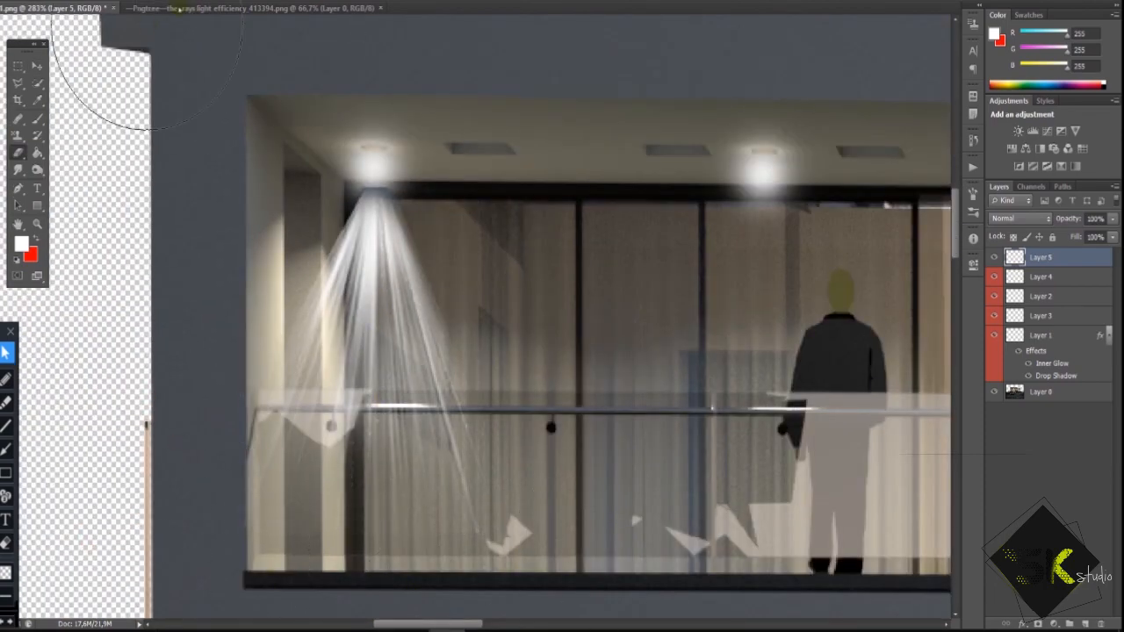
# Move the light rays up to meet the first spotlight and set their layer opacity to 72%
pyautogui.press('v')
pyautogui.moveTo(360, 185); pyautogui.dragTo(360, 154)
pyautogui.click(1093, 237)
pyautogui.scroll(-7, 97, 242)
# Duplicate the light rays under the second, third and fourth balcony spotlights
pyautogui.scroll(3, 188, 232)
pyautogui.moveTo(234, 218); pyautogui.dragTo(477, 219)
pyautogui.moveTo(476, 218); pyautogui.dragTo(717, 220)
pyautogui.scroll(-3, 718, 228)
pyautogui.moveTo(852, 242); pyautogui.dragTo(544, 243)
pyautogui.scroll(4, 544, 242)
pyautogui.moveTo(350, 236); pyautogui.dragTo(747, 244)
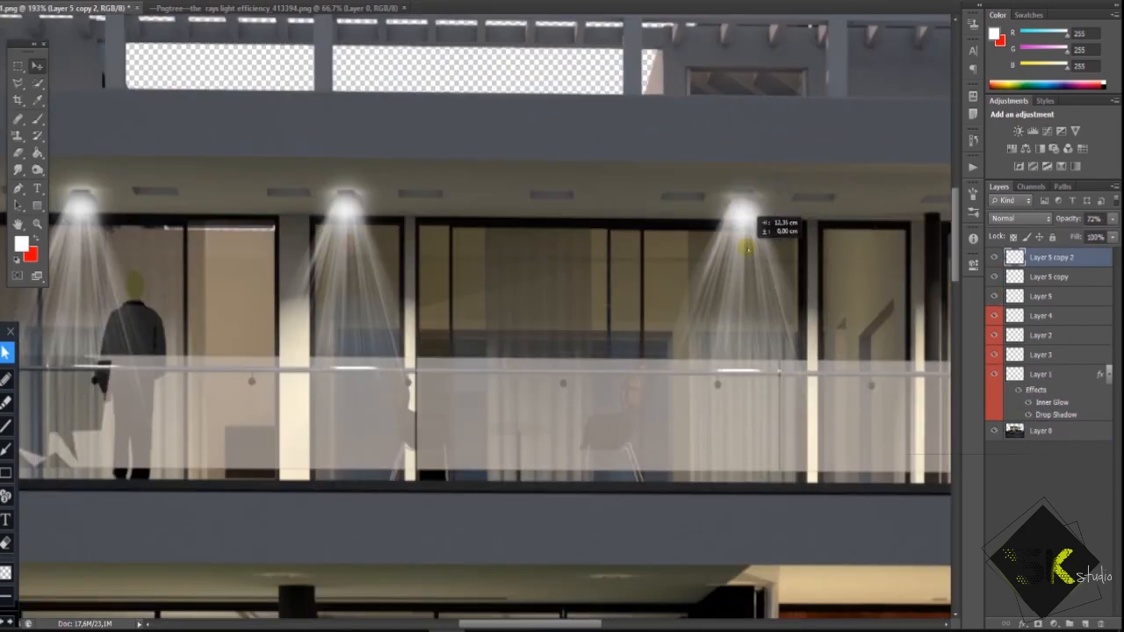
# Duplicate the light rays under the fifth and sixth balcony spotlights
pyautogui.scroll(-9, 747, 244)
pyautogui.scroll(6, 399, 175)
pyautogui.moveTo(227, 234); pyautogui.dragTo(426, 230)
pyautogui.scroll(8, 426, 230)
pyautogui.scroll(-6, 425, 231)
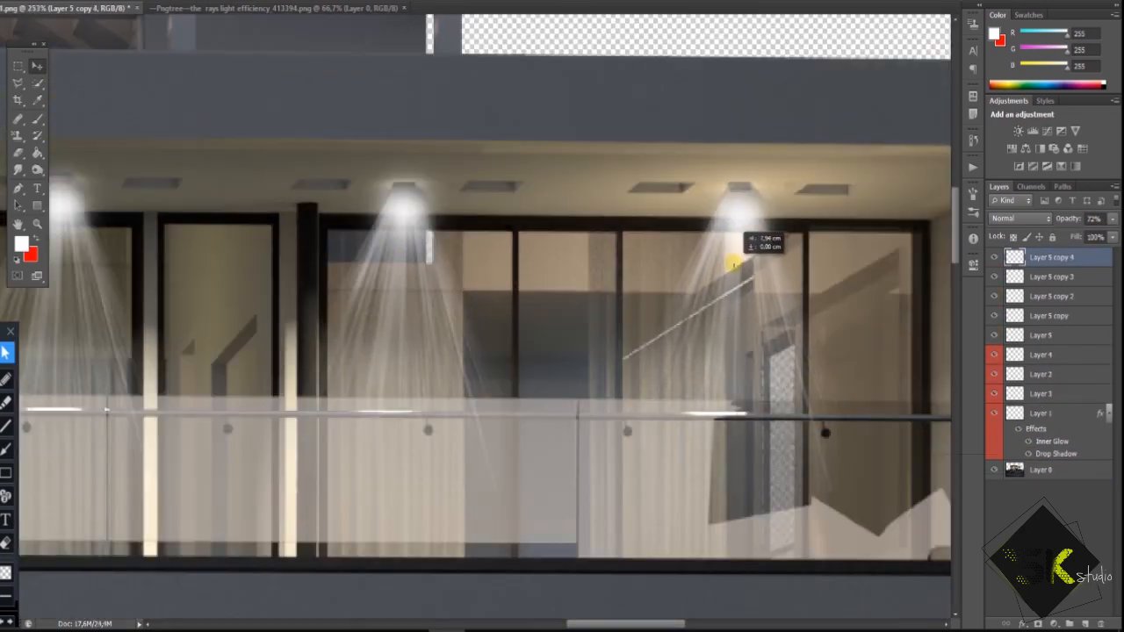
# Merge all the light-ray layers into a single layer
pyautogui.keyDown('shift'); pyautogui.click(1075, 354); pyautogui.keyUp('shift')
pyautogui.rightClick(1076, 355)
pyautogui.click(968, 460)
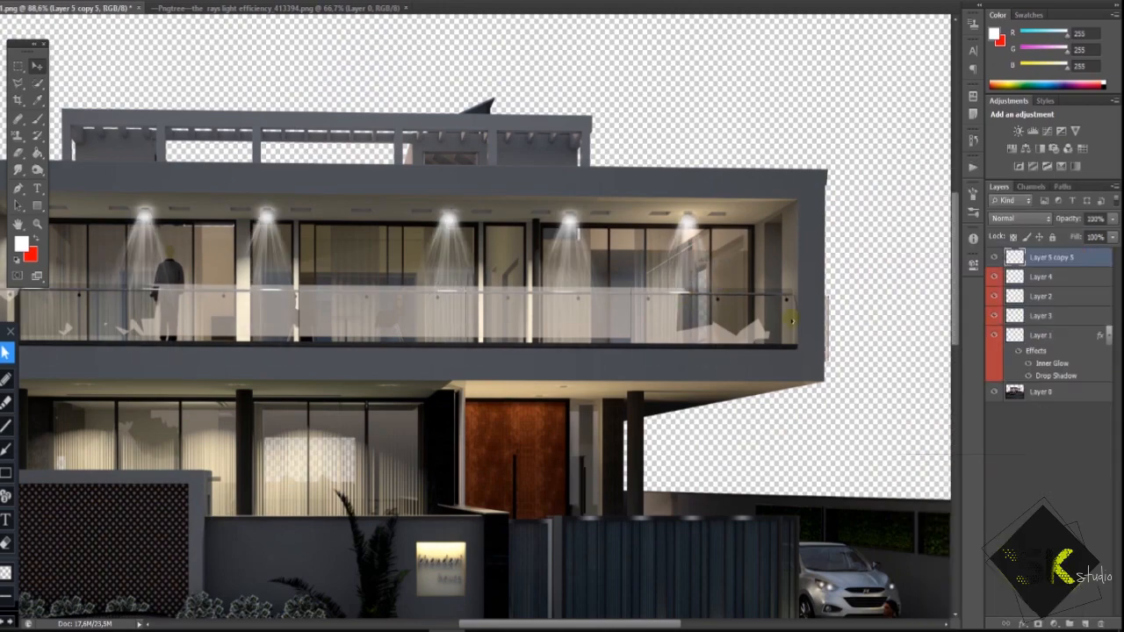
# Adjust the opacity of the merged light-ray layer and label it red
pyautogui.hscroll(1, 476, 319)
pyautogui.click(1111, 218)
pyautogui.click(1104, 236)
pyautogui.rightClick(1071, 261)
pyautogui.click(1012, 526)
# Paint a soft red light streak on a new layer, from the car's tail lamp to the image's edge behind it
pyautogui.moveTo(476, 522); pyautogui.dragTo(661, 330)
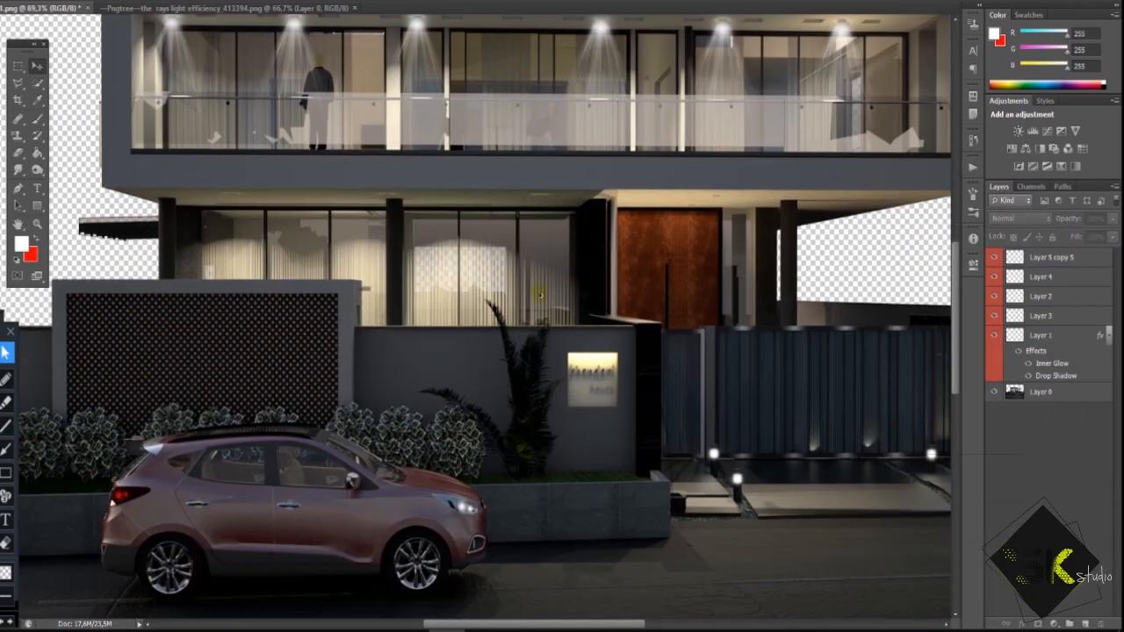
pyautogui.scroll(-6, 660, 330)
pyautogui.click(1085, 623)
pyautogui.moveTo(111, 423); pyautogui.dragTo(304, 423)
pyautogui.hotkey('ctrl', 'z')
pyautogui.scroll(8, 291, 439)
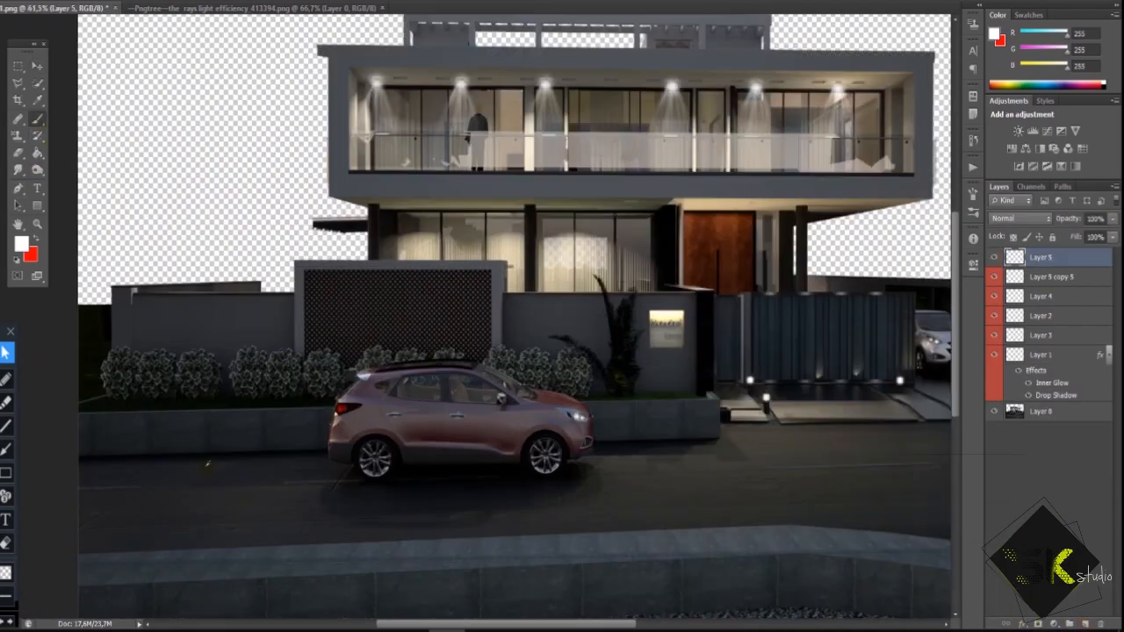
pyautogui.press('x')
pyautogui.moveTo(5, 347); pyautogui.dragTo(518, 347)
pyautogui.scroll(-3, 815, 316)
pyautogui.hotkey('ctrl', 'z')
pyautogui.moveTo(608, 331); pyautogui.dragTo(144, 332)
# Set the foreground colour to yellow e4ff00 and paint a thinner streak along the middle of the red one
pyautogui.click(22, 244)
pyautogui.press('Escape')
pyautogui.press('x')
pyautogui.click(22, 244)
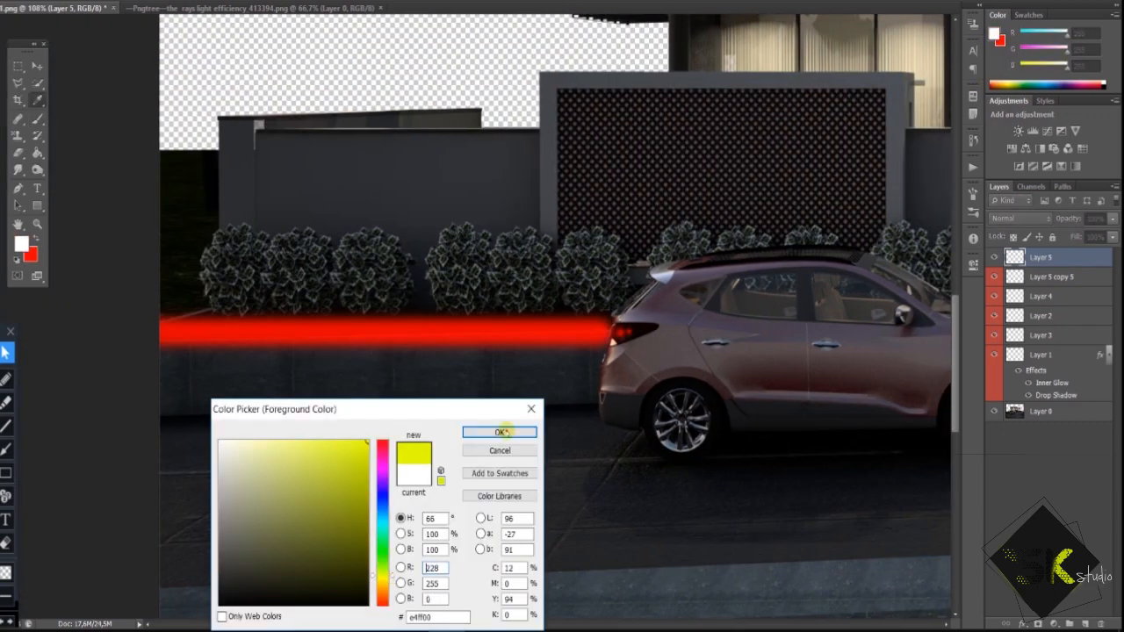
pyautogui.click(501, 431)
pyautogui.scroll(7, 586, 304)
pyautogui.moveTo(633, 358); pyautogui.dragTo(4, 358)
pyautogui.hotkey('ctrl', 'z')
pyautogui.keyDown('alt'); pyautogui.rightClick(559, 405); pyautogui.keyUp('alt')
pyautogui.moveTo(628, 357); pyautogui.dragTo(5, 357)
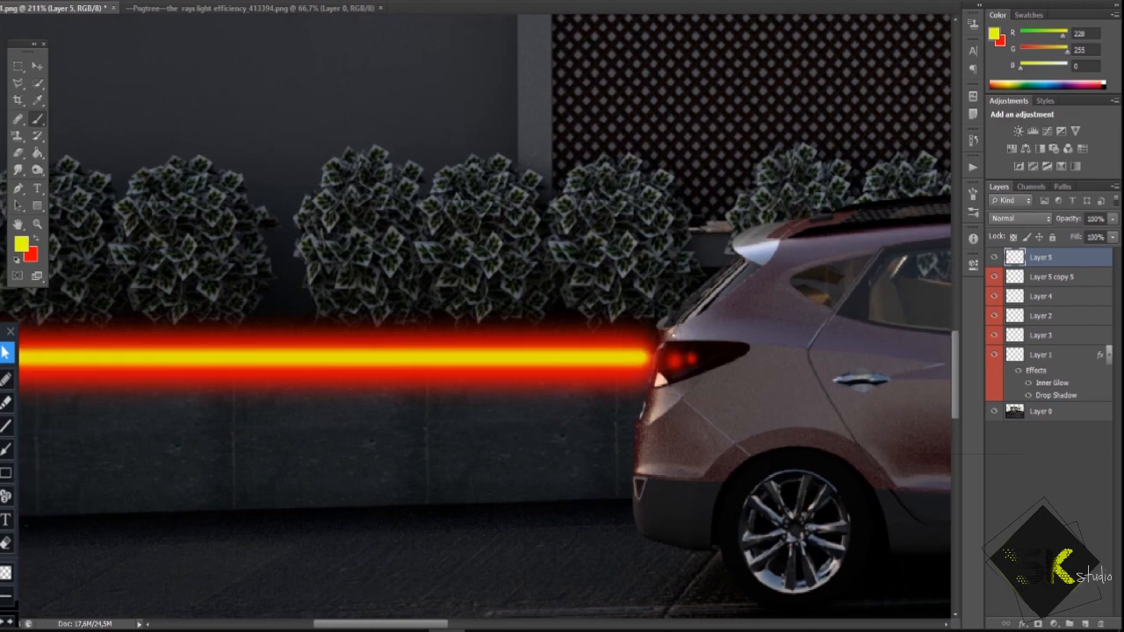
# Add a pale Inner Glow to the light streak layer and fade the streak's far end with the Eraser
pyautogui.scroll(-4, 939, 395)
pyautogui.rightClick(1085, 257)
pyautogui.click(966, 158)
pyautogui.click(782, 346)
pyautogui.click(904, 314)
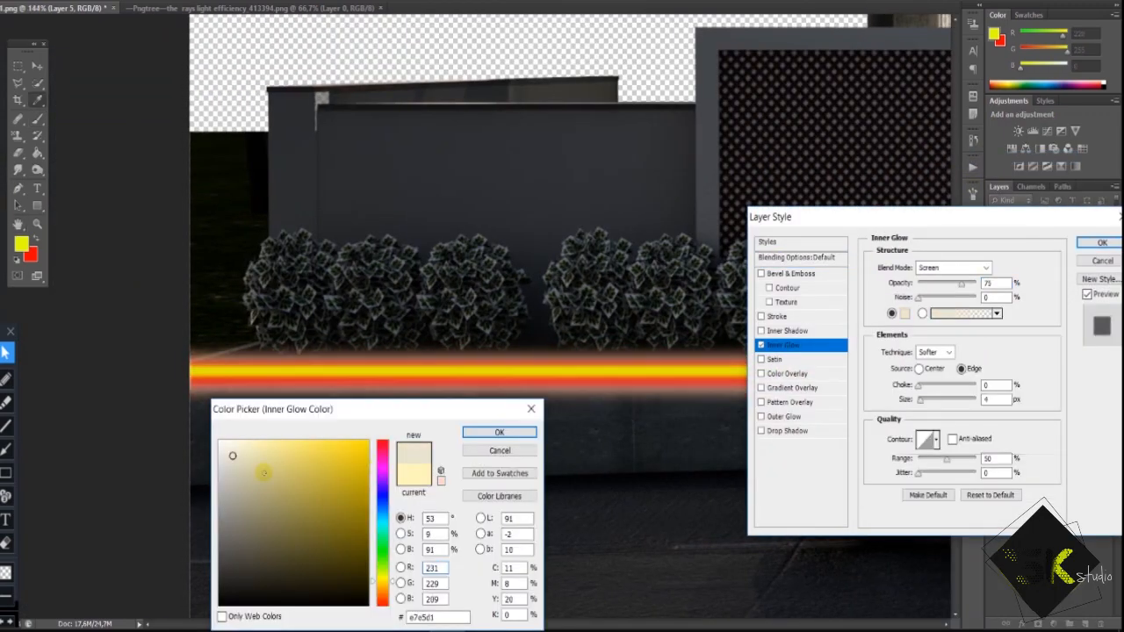
pyautogui.click(498, 432)
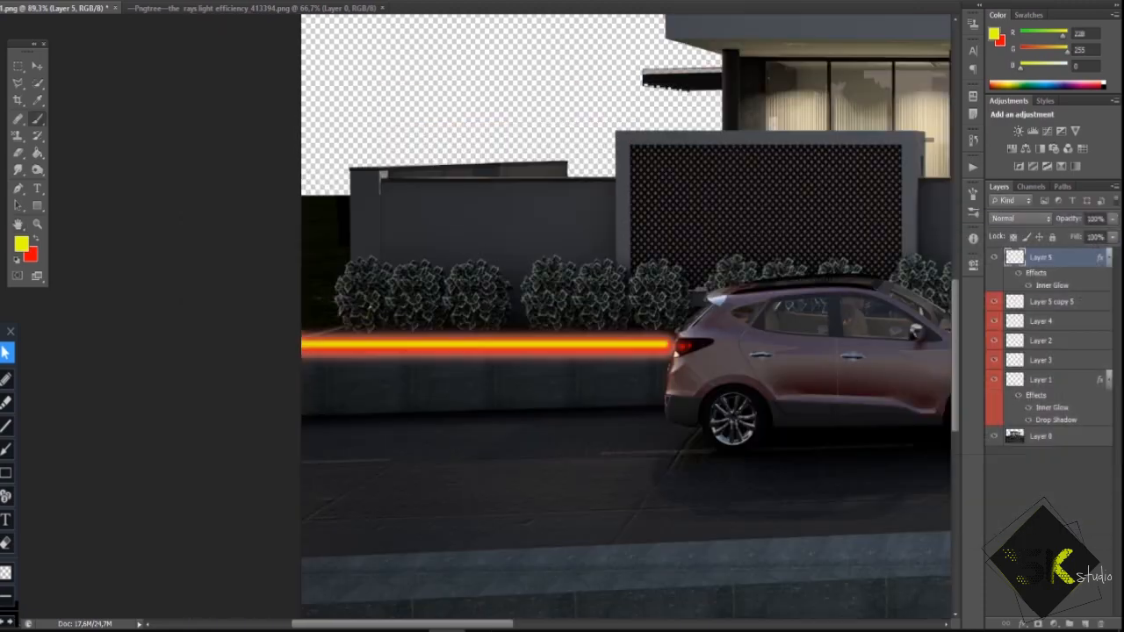
pyautogui.press('e')
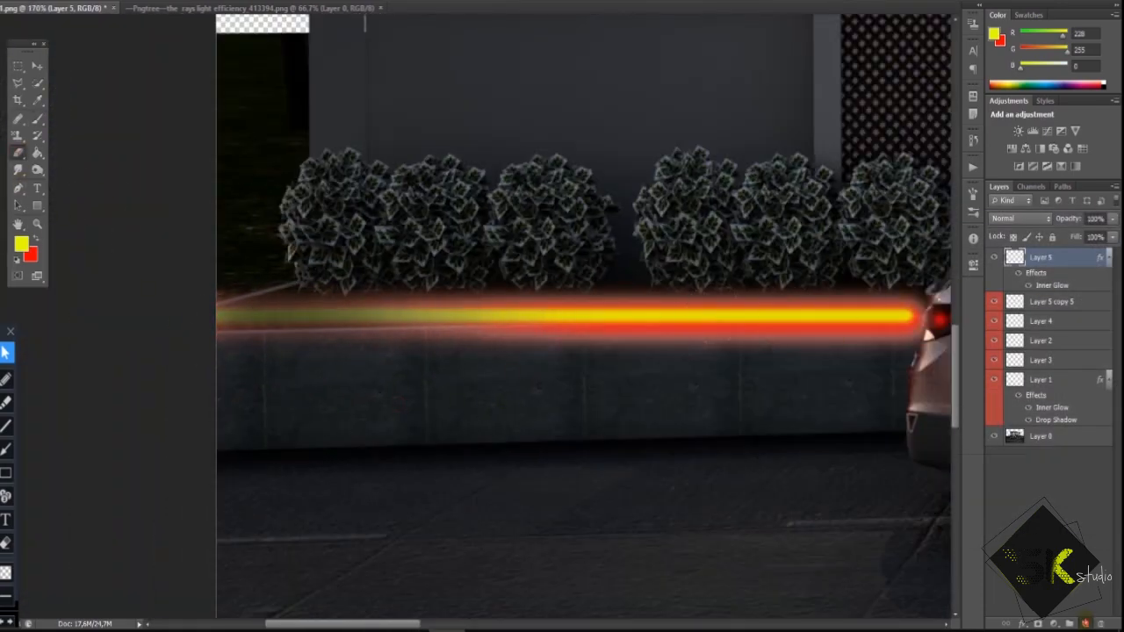
# Paint a wider red streak on a new layer, place it beneath the yellow streak layer and merge the two
pyautogui.click(1085, 623)
pyautogui.press('x')
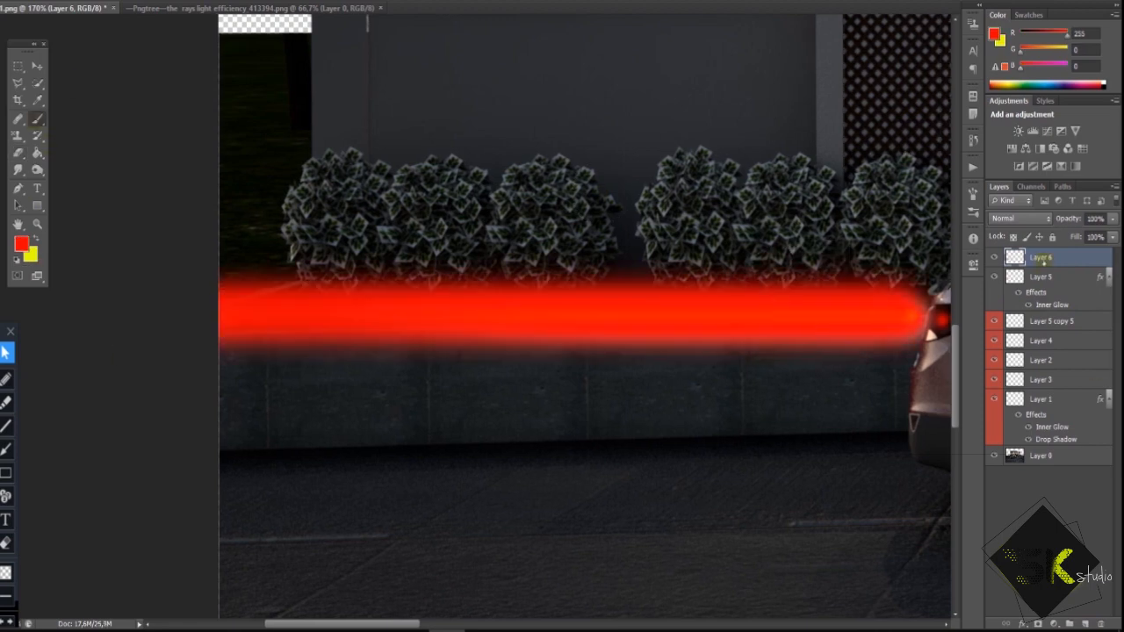
pyautogui.moveTo(1039, 257); pyautogui.dragTo(1040, 311)
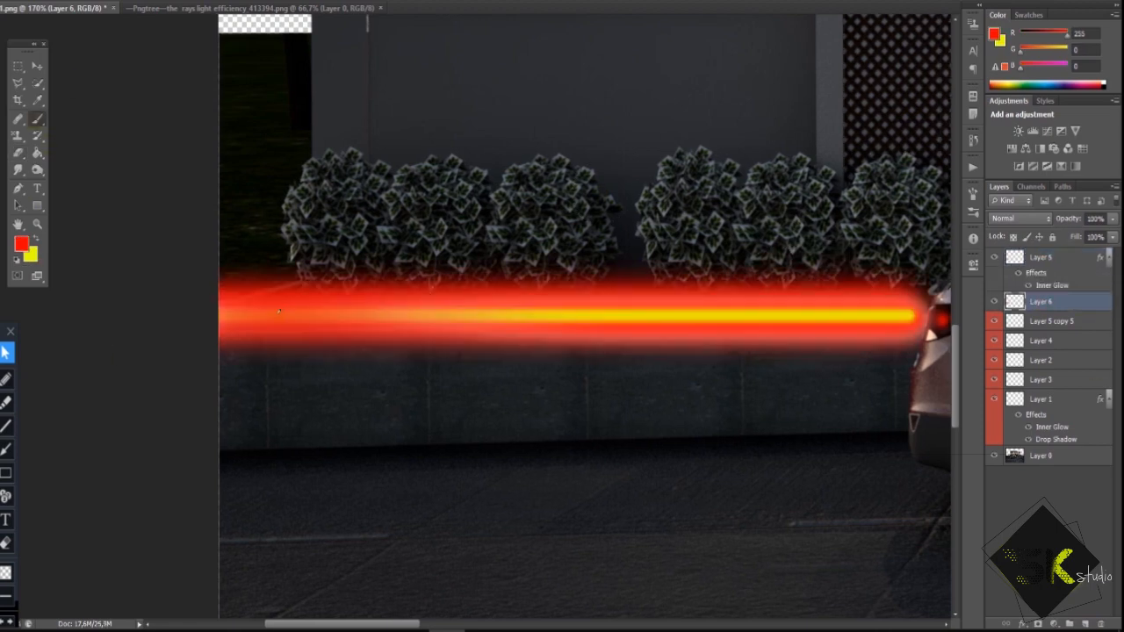
pyautogui.rightClick(1048, 263)
pyautogui.click(966, 458)
# Transform the merged light streak so that it is vertically narrower
pyautogui.hotkey('ctrl', 't')
pyautogui.moveTo(586, 237); pyautogui.dragTo(587, 271)
pyautogui.moveTo(587, 371); pyautogui.dragTo(586, 355)
pyautogui.moveTo(587, 269); pyautogui.dragTo(587, 274)
pyautogui.press('Return')
# Paint a thin white core along the light streak with a small soft brush and fade its far end
pyautogui.rightClick(37, 119)
pyautogui.click(97, 118)
pyautogui.click(599, 387)
pyautogui.hotkey('ctrl', 'z')
pyautogui.keyDown('alt'); pyautogui.rightClick(731, 345); pyautogui.keyUp('alt')
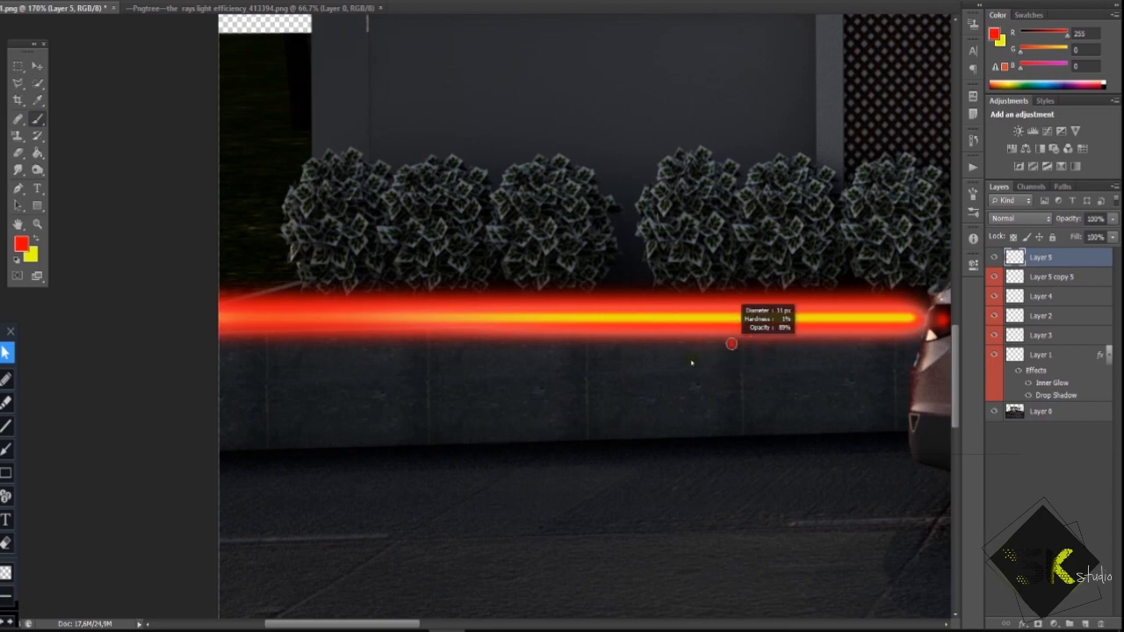
pyautogui.scroll(6, 898, 317)
pyautogui.click(21, 244)
pyautogui.click(221, 442)
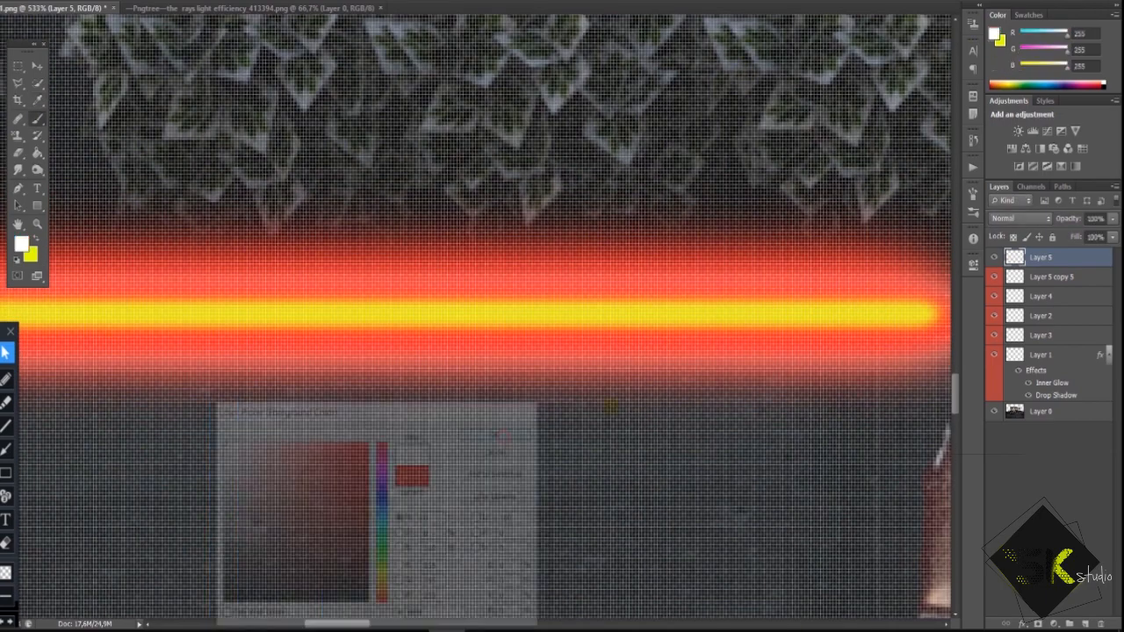
pyautogui.click(501, 434)
pyautogui.moveTo(917, 330); pyautogui.dragTo(514, 331)
pyautogui.scroll(-6, 562, 334)
pyautogui.moveTo(677, 350); pyautogui.dragTo(431, 351)
pyautogui.scroll(2, 561, 348)
pyautogui.moveTo(745, 346); pyautogui.dragTo(48, 348)
pyautogui.scroll(-2, 588, 349)
pyautogui.hotkey('ctrl', 'z')
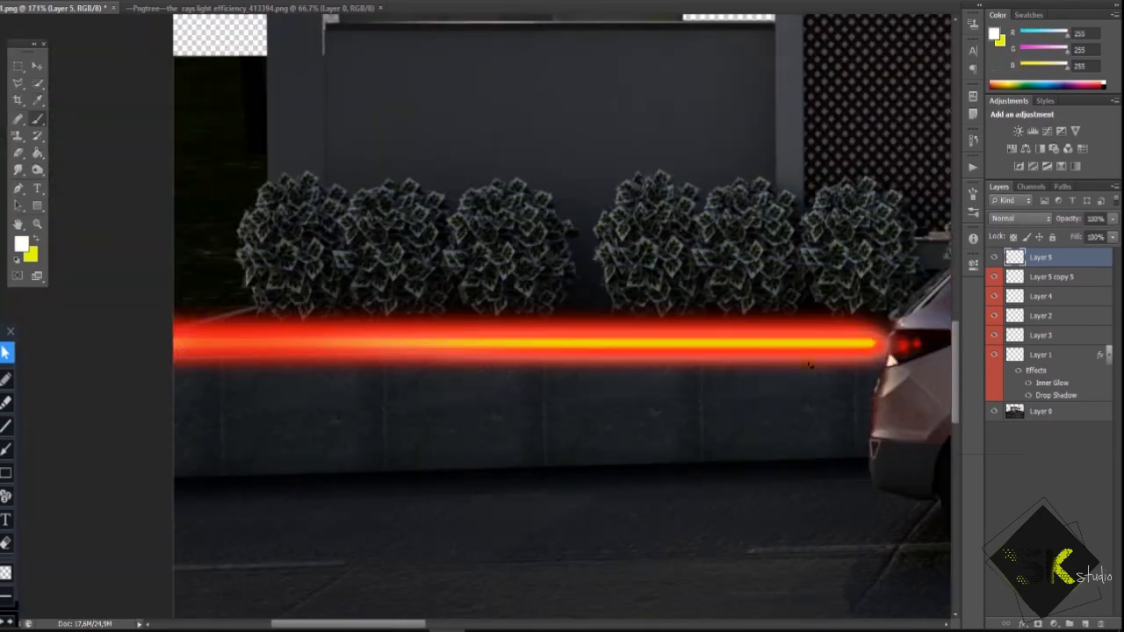
pyautogui.moveTo(253, 347); pyautogui.dragTo(653, 347)
pyautogui.scroll(-3, 770, 369)
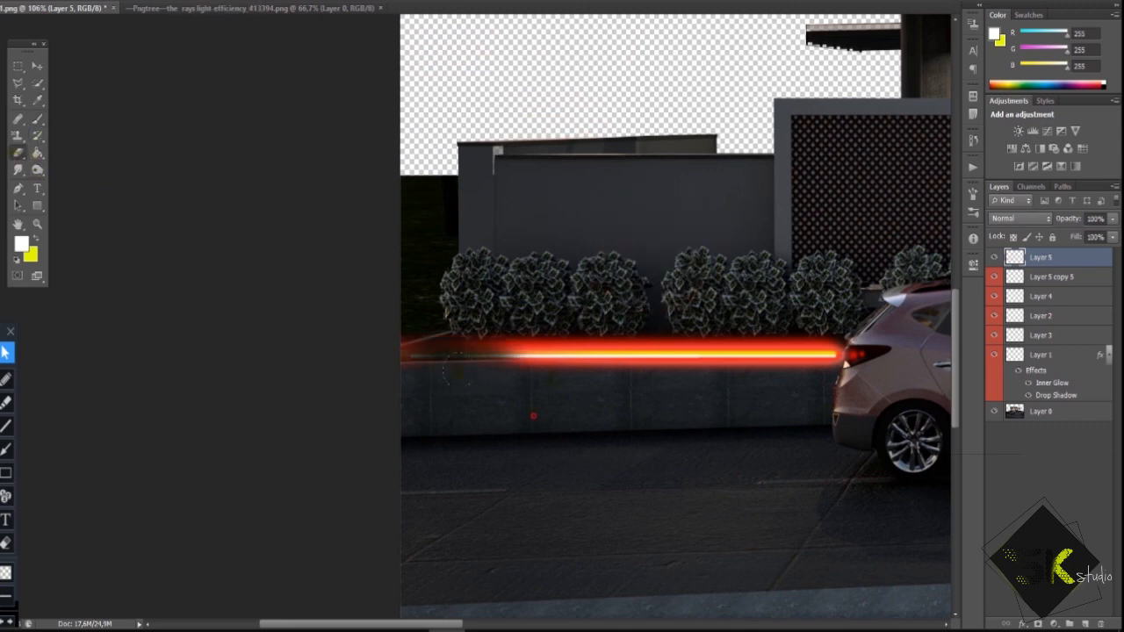
pyautogui.scroll(-1, 677, 316)
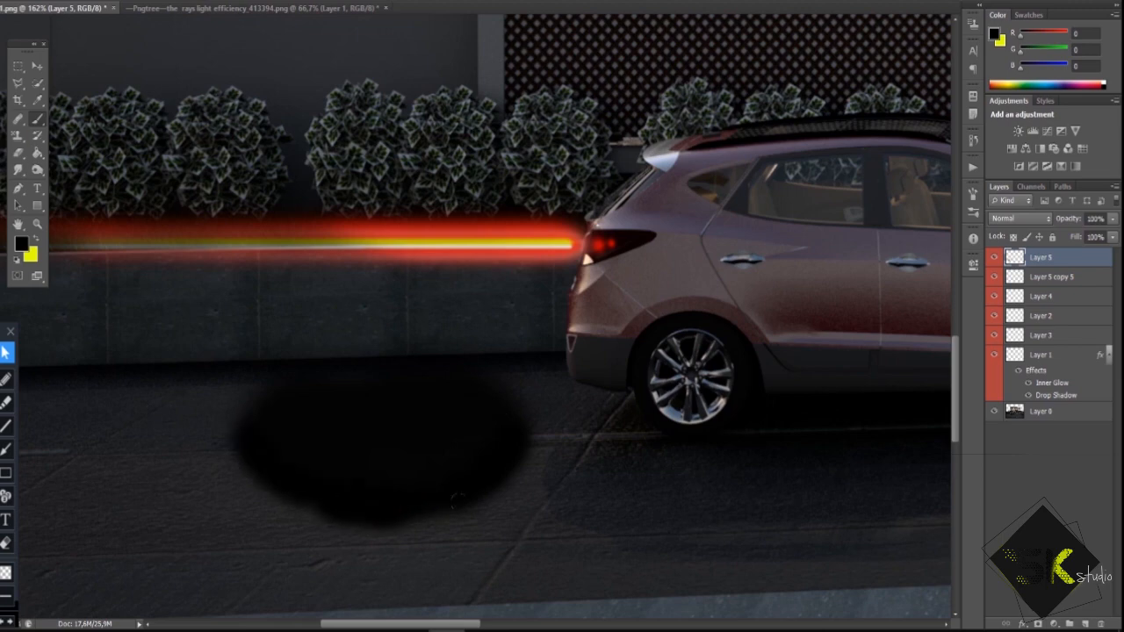
# Remove the black patch painted on the road behind the car
pyautogui.scroll(5, 501, 560)
pyautogui.press(']')
pyautogui.press(']')
pyautogui.press(']')
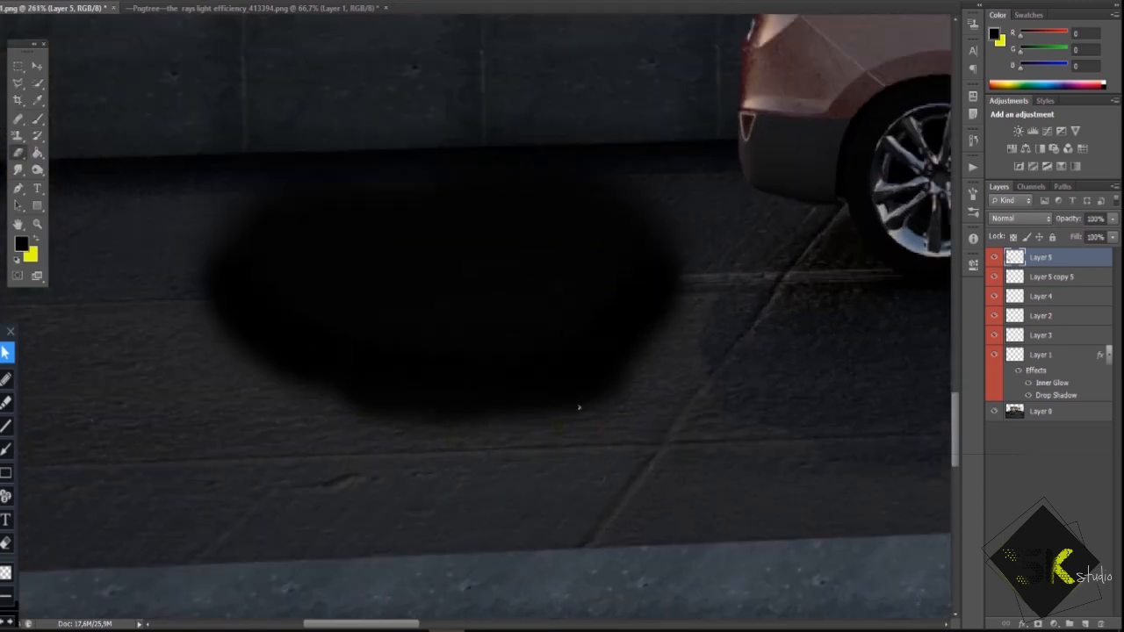
pyautogui.scroll(-3, 578, 406)
pyautogui.moveTo(456, 342); pyautogui.dragTo(597, 351)
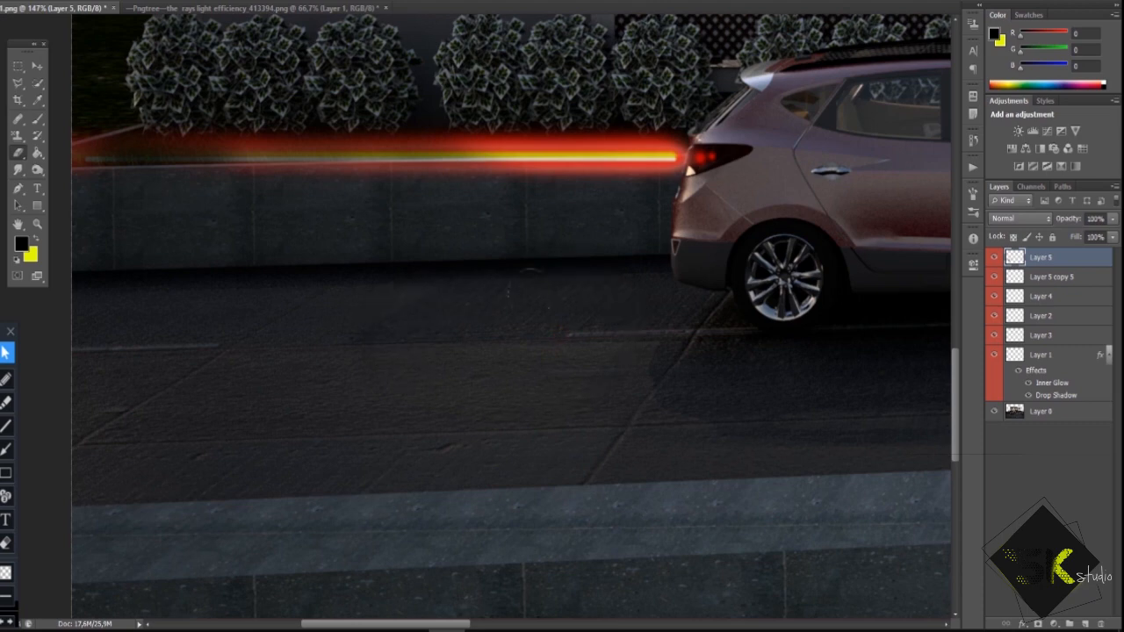
# Paint a soft black patch on the road behind the car on a new blue-labelled layer and lower its opacity
pyautogui.hotkey('ctrl', 'shift', 'alt', 'n')
pyautogui.rightClick(1057, 266)
pyautogui.click(974, 589)
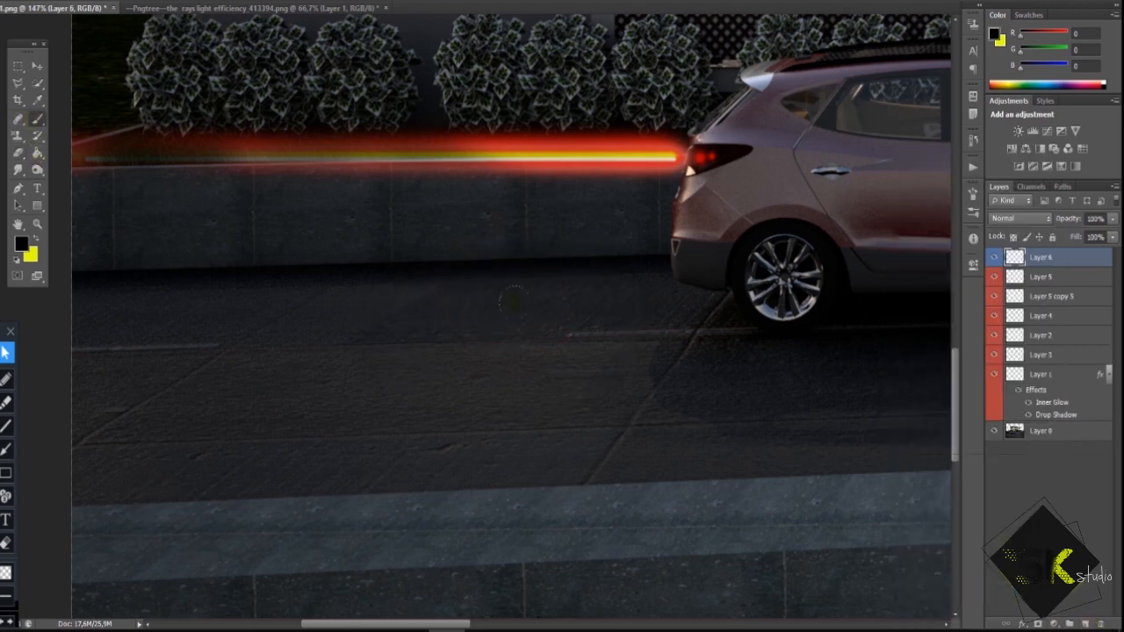
pyautogui.moveTo(518, 316); pyautogui.dragTo(514, 360)
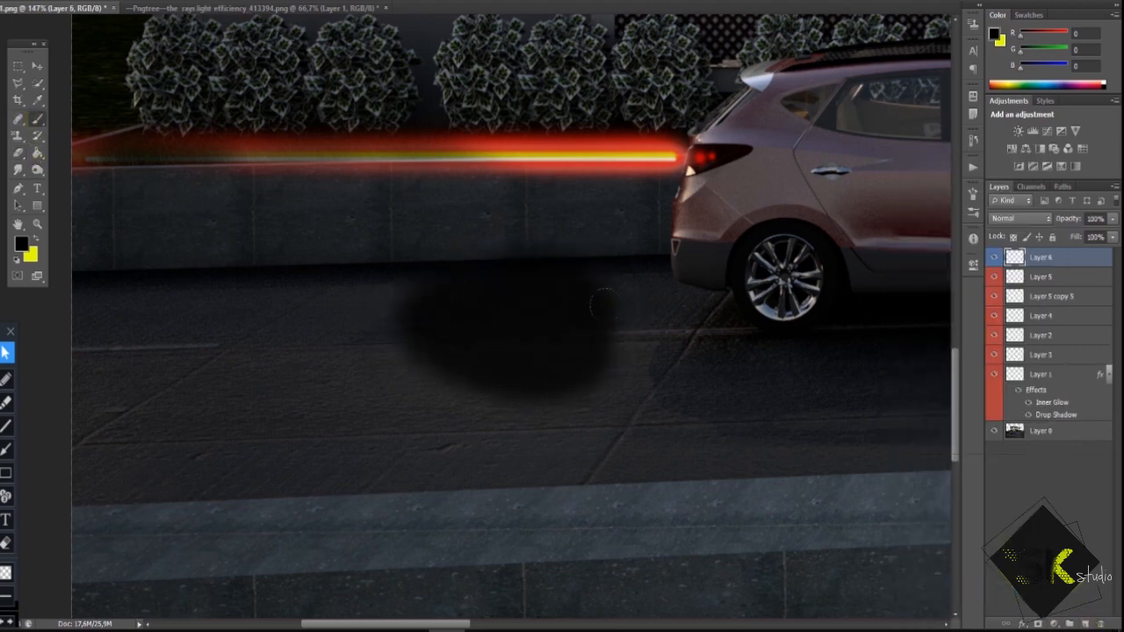
pyautogui.keyDown('alt'); pyautogui.rightClick(383, 305); pyautogui.keyUp('alt')
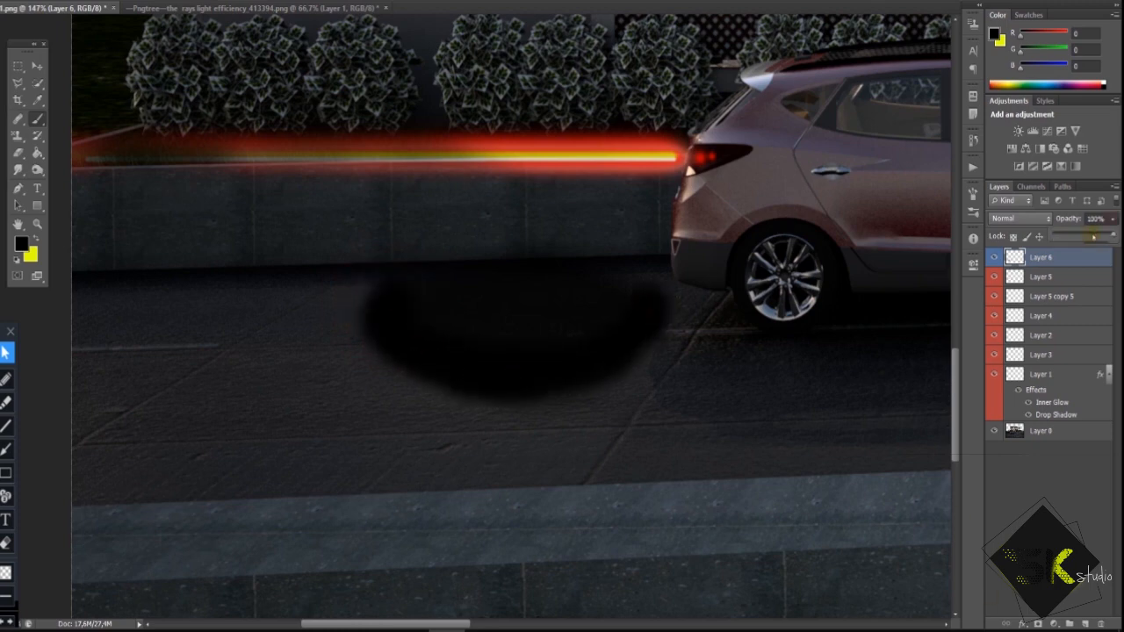
pyautogui.click(1081, 236)
# Duplicate the light streak down onto the road patch, and clip the copy to the patch layer
pyautogui.click(37, 66)
pyautogui.moveTo(584, 168)
pyautogui.mouseDown()
pyautogui.moveTo(569, 326)
pyautogui.moveTo(558, 321)
pyautogui.mouseUp()
pyautogui.moveTo(1050, 276); pyautogui.dragTo(1051, 257)
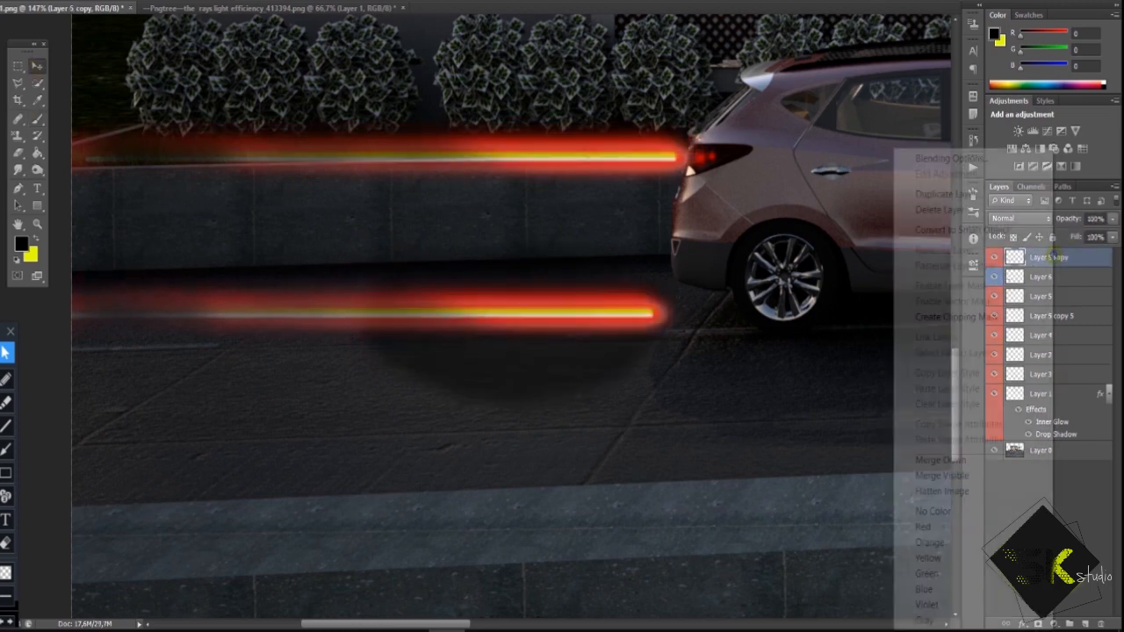
pyautogui.keyDown('alt'); pyautogui.click(1051, 267); pyautogui.keyUp('alt')
pyautogui.moveTo(557, 321); pyautogui.dragTo(557, 359)
# Bring the texture from the Pngtree document in as a layer clipped to the road patch and scale it down
pyautogui.click(714, 404)
pyautogui.click(597, 300)
pyautogui.click(264, 8)
pyautogui.moveTo(473, 313); pyautogui.dragTo(532, 341)
pyautogui.scroll(-5, 522, 327)
pyautogui.hotkey('ctrl', 't')
pyautogui.moveTo(657, 262); pyautogui.dragTo(600, 319)
pyautogui.moveTo(532, 348); pyautogui.dragTo(554, 313)
# Distort the clipped texture layer to follow the road's perspective and shift it into place on the patch
pyautogui.rightClick(555, 313)
pyautogui.click(586, 389)
pyautogui.moveTo(425, 269); pyautogui.dragTo(438, 328)
pyautogui.moveTo(424, 386); pyautogui.dragTo(399, 358)
pyautogui.moveTo(614, 269); pyautogui.dragTo(619, 293)
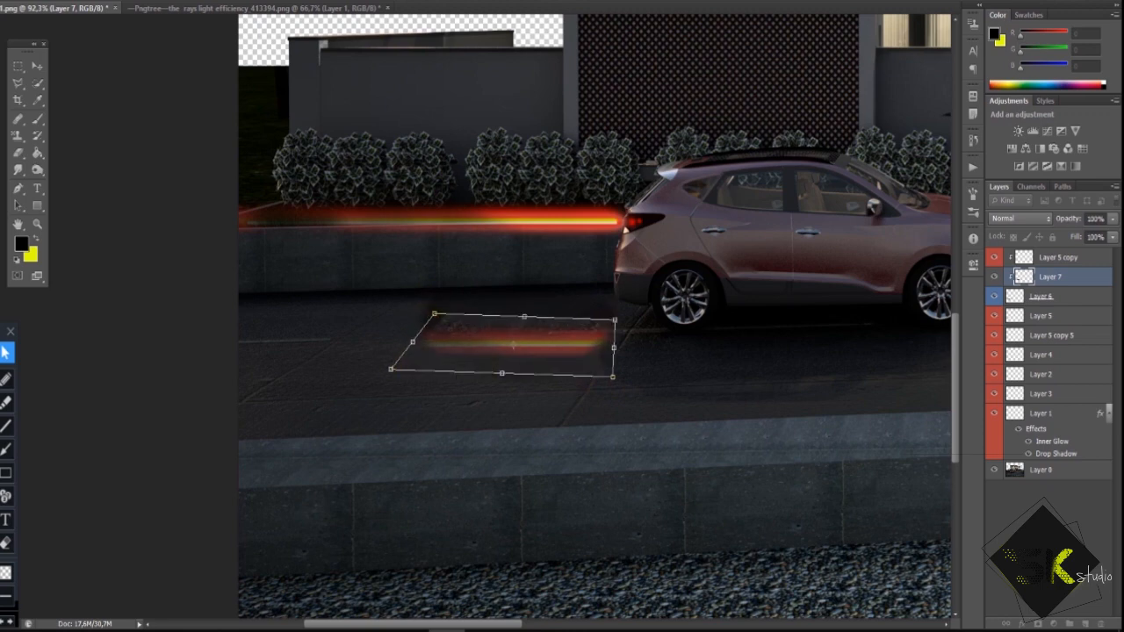
pyautogui.moveTo(511, 345); pyautogui.dragTo(508, 334)
pyautogui.press('Return')
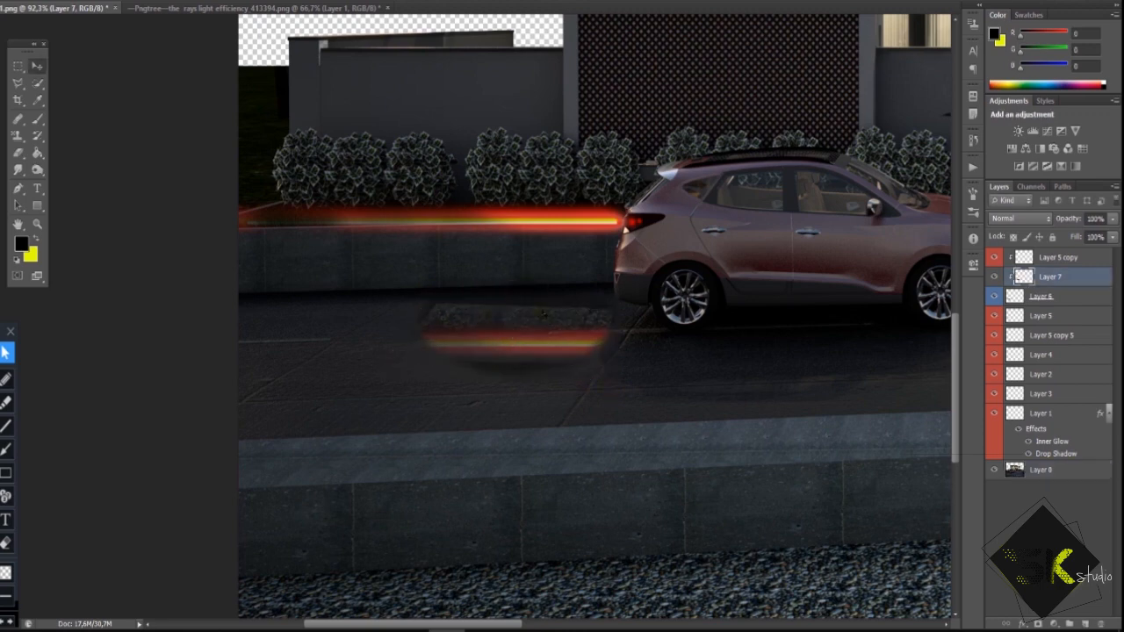
# Label the clipped streak copy and texture layers blue and check the whole image
pyautogui.rightClick(1058, 257)
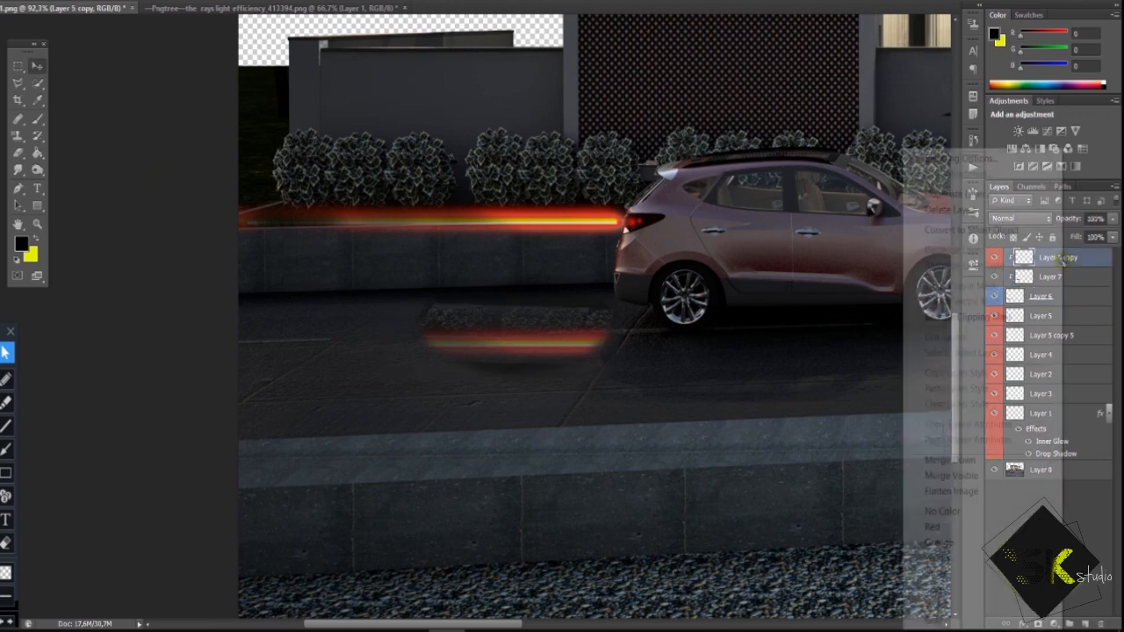
pyautogui.click(963, 588)
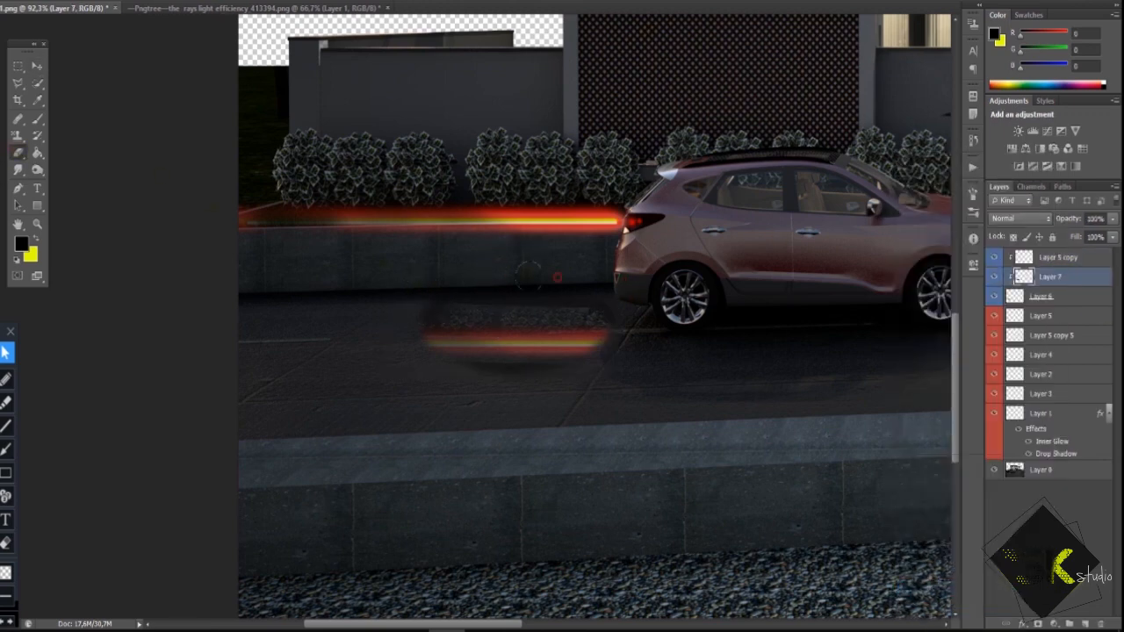
pyautogui.hotkey('ctrl', '0')
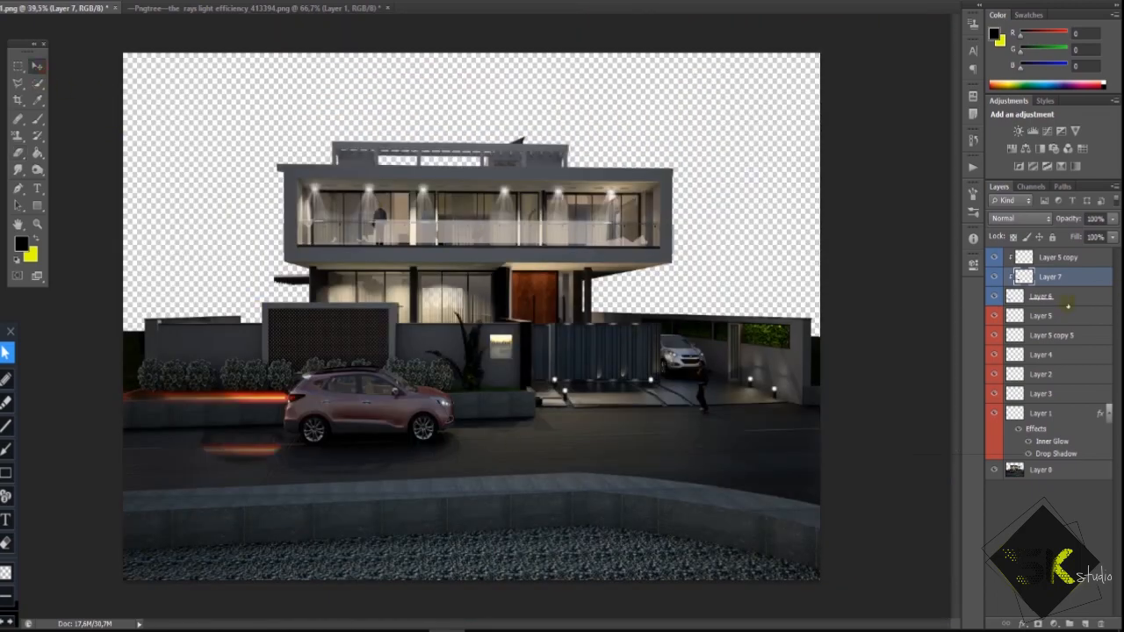
pyautogui.click(187, 111)
pyautogui.scroll(5, 202, 397)
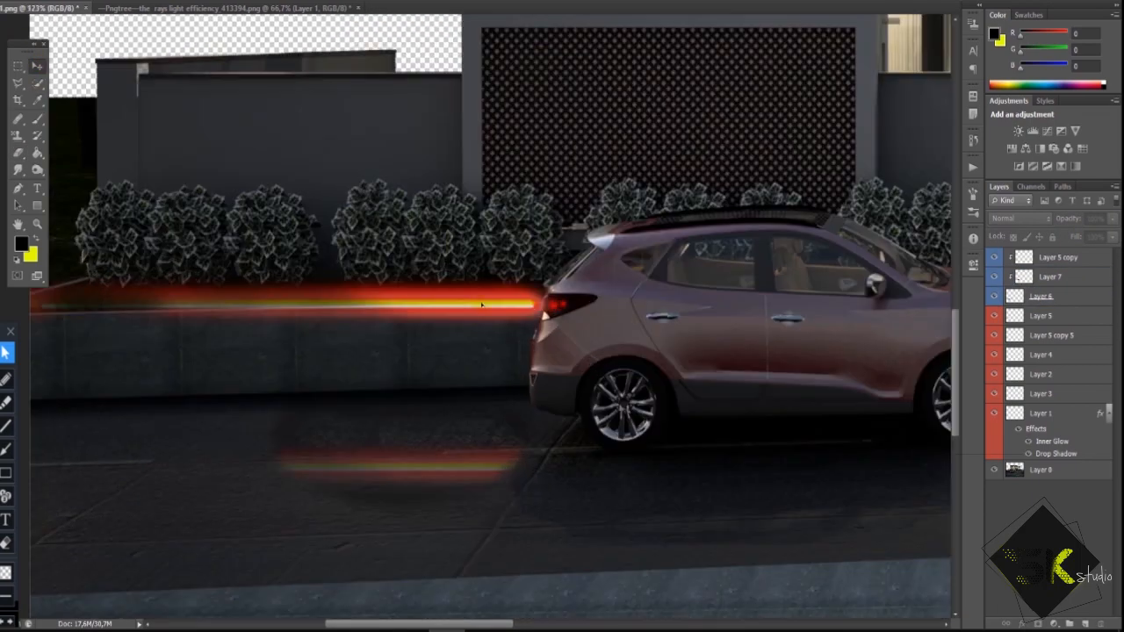
pyautogui.scroll(-5, 482, 307)
# Crop the image to cut off the gravel strip along its lower edge
pyautogui.press('c')
pyautogui.moveTo(471, 578); pyautogui.dragTo(471, 551)
pyautogui.press('Return')
pyautogui.scroll(4, 497, 237)
# Open sunset_sky.jpg and bring the sky image into the house document
pyautogui.click(27, 2)
pyautogui.click(44, 12)
pyautogui.doubleClick(652, 428)
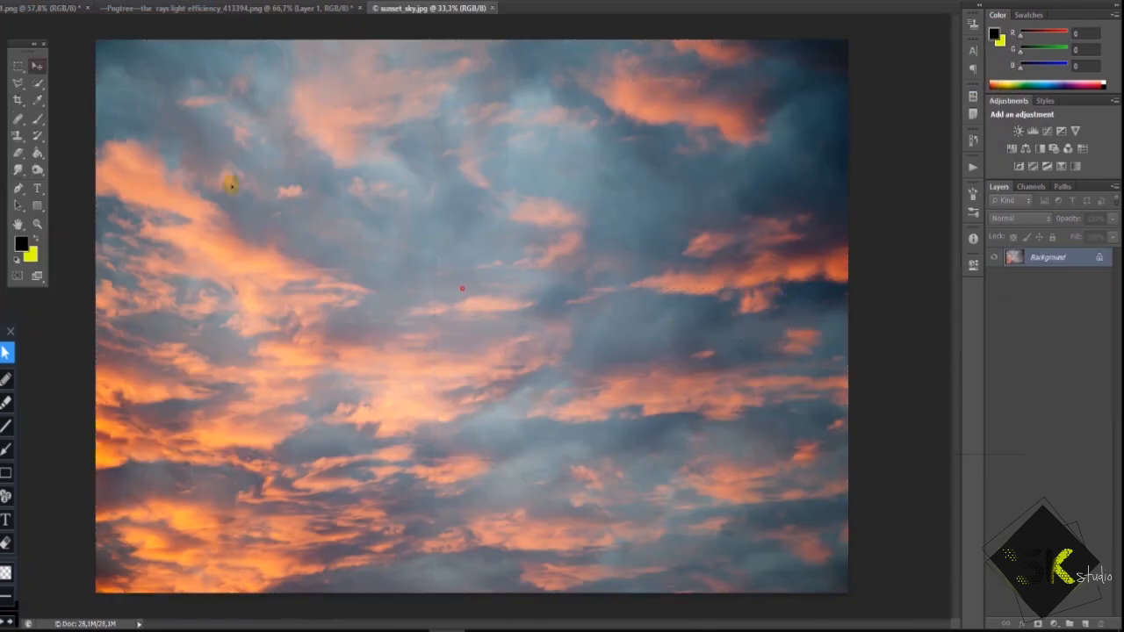
pyautogui.hotkey('ctrl', 'Tab')
# Release the sky layer's clipping mask, move it beneath the house layer and position the sky behind the house
pyautogui.rightClick(1065, 327)
pyautogui.click(970, 317)
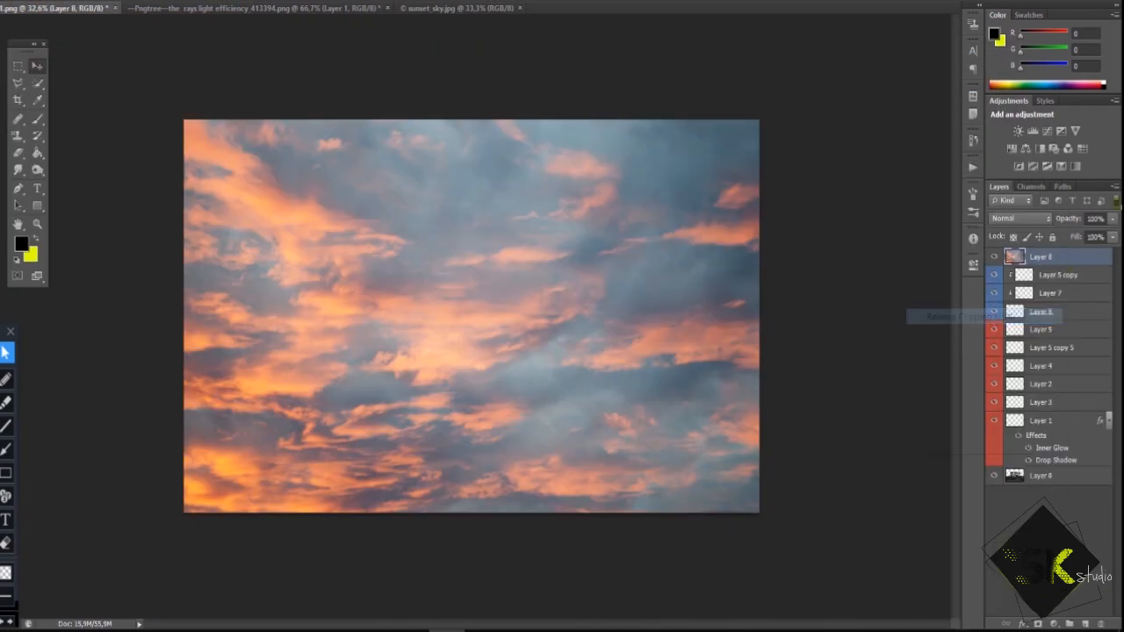
pyautogui.moveTo(1054, 256); pyautogui.dragTo(1091, 491)
pyautogui.moveTo(670, 261); pyautogui.dragTo(717, 369)
pyautogui.click(817, 326)
pyautogui.scroll(6, 305, 318)
pyautogui.scroll(-2, 259, 277)
pyautogui.scroll(-2, 259, 277)
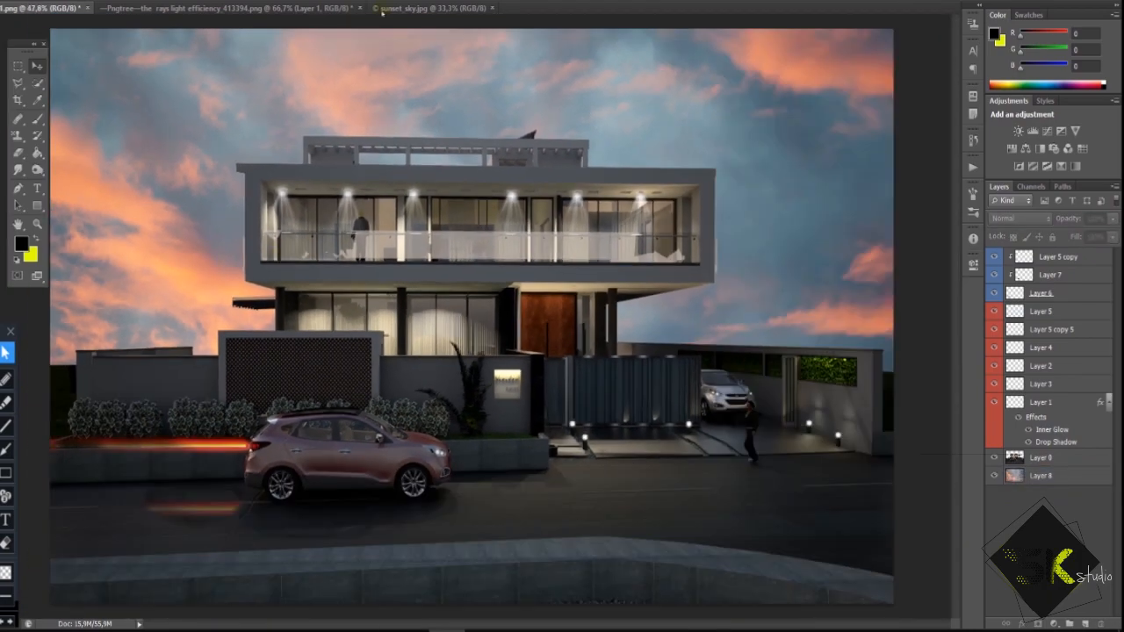
# Duplicate the sky layer, clip the copy to the road patch above the other layers and reduce its opacity to 54%
pyautogui.rightClick(1077, 480)
pyautogui.click(997, 45)
pyautogui.press('Return')
pyautogui.moveTo(1053, 475); pyautogui.dragTo(1044, 257)
pyautogui.rightClick(1044, 260)
pyautogui.click(966, 317)
pyautogui.click(1112, 218)
pyautogui.click(1054, 518)
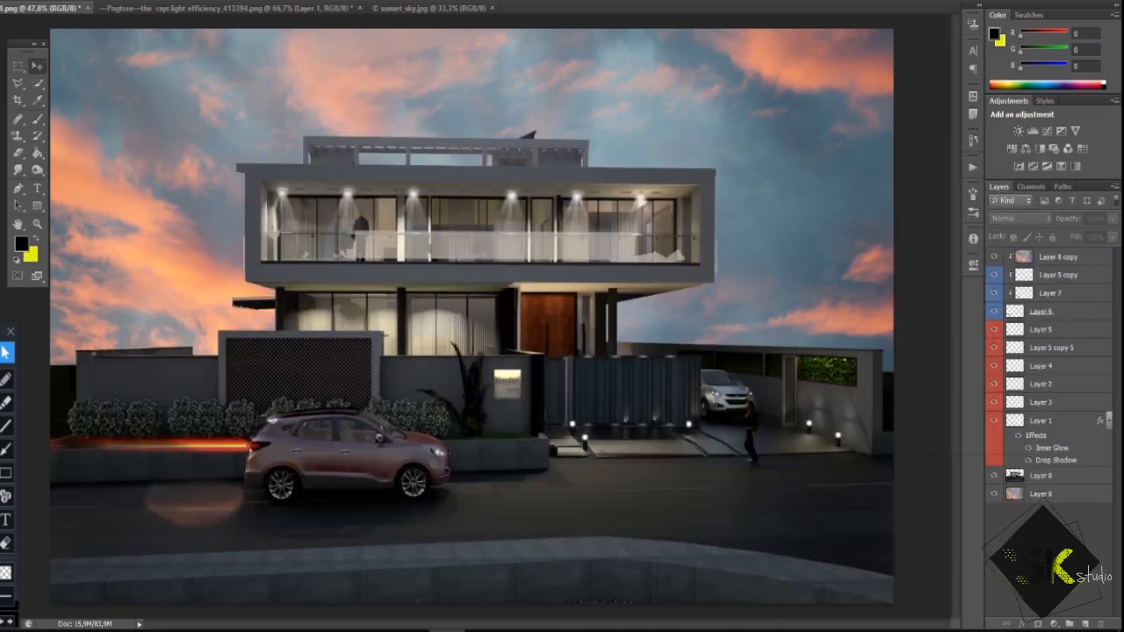
# Distort the clipped sky copy so that its reflection fits the road patch's perspective
pyautogui.moveTo(209, 499); pyautogui.dragTo(209, 499)
pyautogui.hotkey('ctrl', 't')
pyautogui.scroll(-3, 333, 336)
pyautogui.rightClick(333, 337)
pyautogui.click(381, 413)
pyautogui.moveTo(181, 594); pyautogui.dragTo(181, 452)
pyautogui.moveTo(849, 594); pyautogui.dragTo(805, 384)
pyautogui.moveTo(866, 107); pyautogui.dragTo(782, 116)
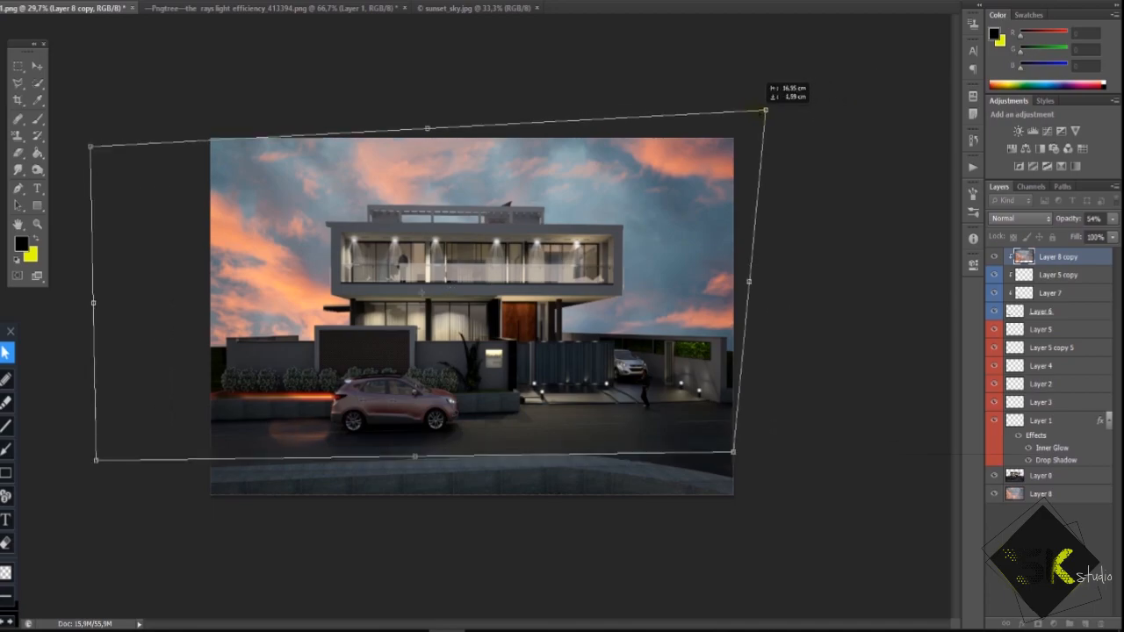
pyautogui.press('Return')
pyautogui.scroll(6, 196, 547)
pyautogui.click(1053, 518)
pyautogui.scroll(-4, 333, 387)
# Reposition the clipped sky copy over the road patch behind the car
pyautogui.click(1058, 256)
pyautogui.hotkey('ctrl', 't')
pyautogui.moveTo(344, 402); pyautogui.dragTo(307, 412)
pyautogui.press('Return')
pyautogui.click(1054, 518)
pyautogui.scroll(6, 308, 413)
pyautogui.scroll(6, 282, 550)
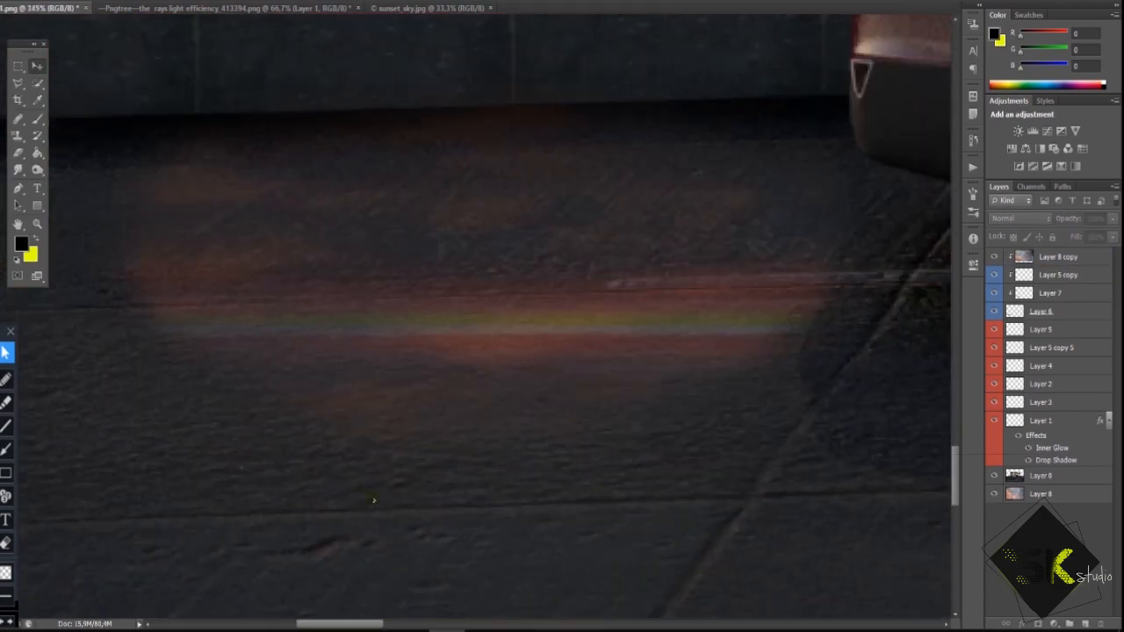
# Paint black shading along the road reflection's edge on a new unclipped layer and lower that layer's opacity
pyautogui.click(1073, 312)
pyautogui.hotkey('ctrl', 'shift', 'alt', 'n')
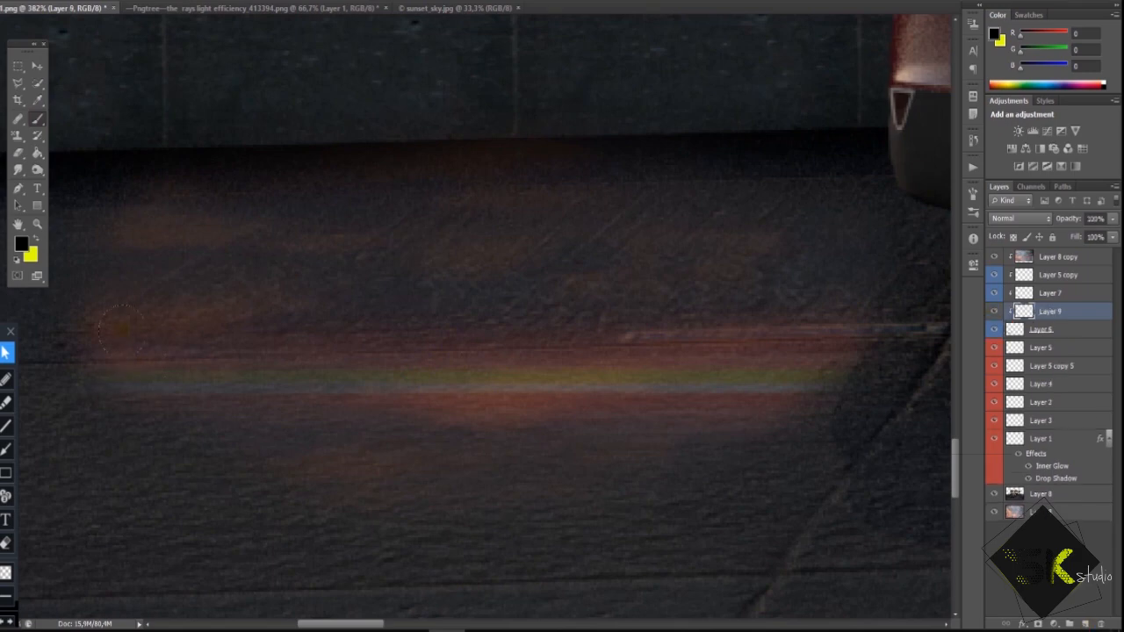
pyautogui.rightClick(1088, 316)
pyautogui.click(1003, 317)
pyautogui.moveTo(136, 347)
pyautogui.mouseDown()
pyautogui.moveTo(128, 340)
pyautogui.moveTo(156, 371)
pyautogui.moveTo(491, 439)
pyautogui.moveTo(818, 419)
pyautogui.moveTo(360, 402)
pyautogui.mouseUp()
pyautogui.scroll(-3, 567, 355)
pyautogui.click(1112, 218)
pyautogui.moveTo(1109, 234); pyautogui.dragTo(1065, 234)
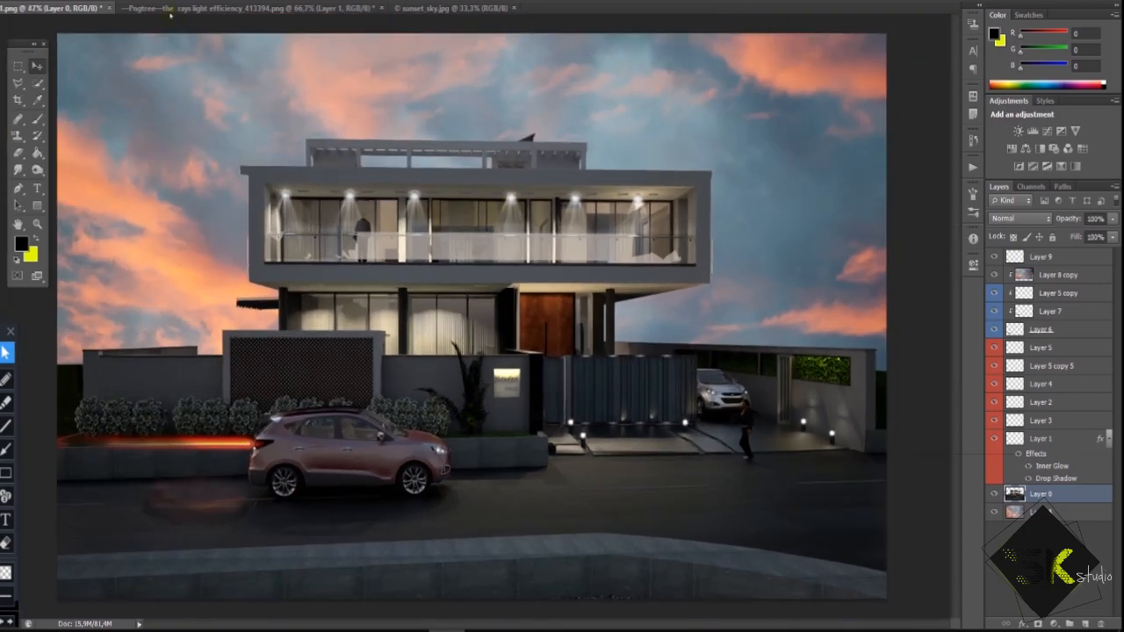
# Copy the light-ray image into the render and scale and rotate it into a headlight beam in front of the red car
pyautogui.click(170, 10)
pyautogui.moveTo(483, 171); pyautogui.dragTo(524, 428)
pyautogui.hotkey('ctrl', 't')
pyautogui.moveTo(412, 367); pyautogui.dragTo(388, 588)
pyautogui.moveTo(558, 545); pyautogui.dragTo(614, 492)
pyautogui.moveTo(686, 348); pyautogui.dragTo(537, 469)
pyautogui.moveTo(513, 518); pyautogui.dragTo(499, 465)
pyautogui.moveTo(521, 417); pyautogui.dragTo(506, 432)
pyautogui.moveTo(474, 471); pyautogui.dragTo(400, 459)
pyautogui.moveTo(499, 467); pyautogui.dragTo(553, 467)
pyautogui.press('Return')
# Color-code the headlight beam's layer orange
pyautogui.scroll(10, 465, 465)
pyautogui.rightClick(1054, 496)
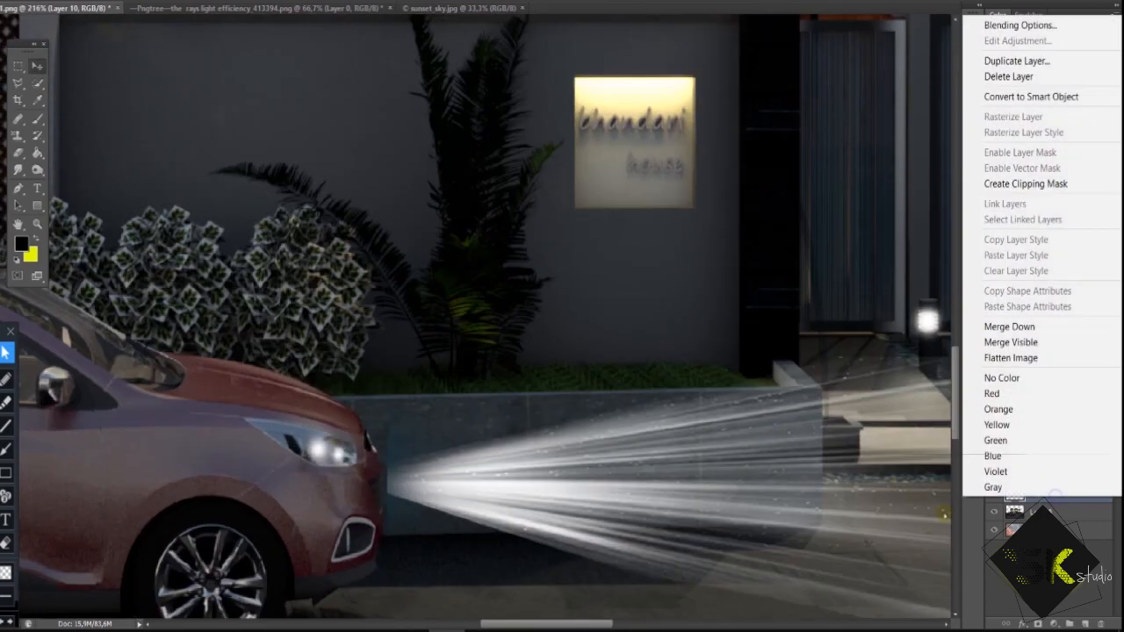
pyautogui.click(1036, 410)
# Outline the beam's starting area over the car's front with the Polygonal Lasso and delete that part of the beam
pyautogui.scroll(5, 449, 474)
pyautogui.moveTo(317, 601); pyautogui.dragTo(325, 360)
pyautogui.click(406, 363)
pyautogui.click(384, 524)
pyautogui.click(119, 359)
pyautogui.click(223, 67)
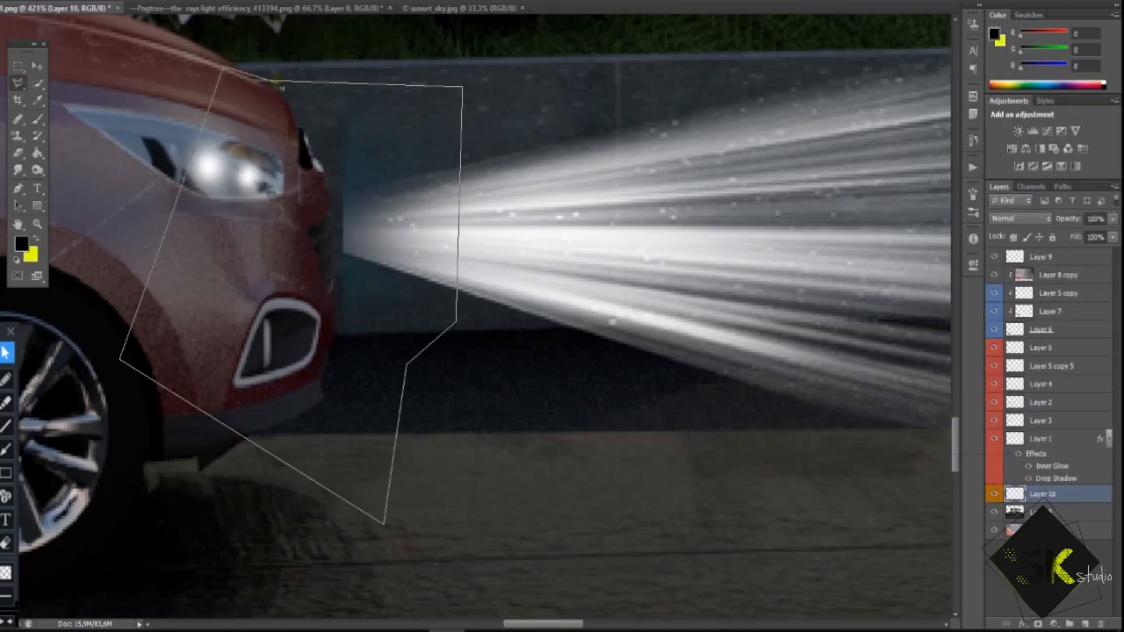
pyautogui.click(166, 56)
pyautogui.press('Delete')
pyautogui.hotkey('ctrl', 'd')
# Soften the start of the headlight beam near the bumper with the Eraser
pyautogui.scroll(-2, 330, 367)
pyautogui.press('e')
pyautogui.moveTo(483, 369)
pyautogui.mouseDown()
pyautogui.moveTo(424, 150)
pyautogui.moveTo(492, 122)
pyautogui.mouseUp()
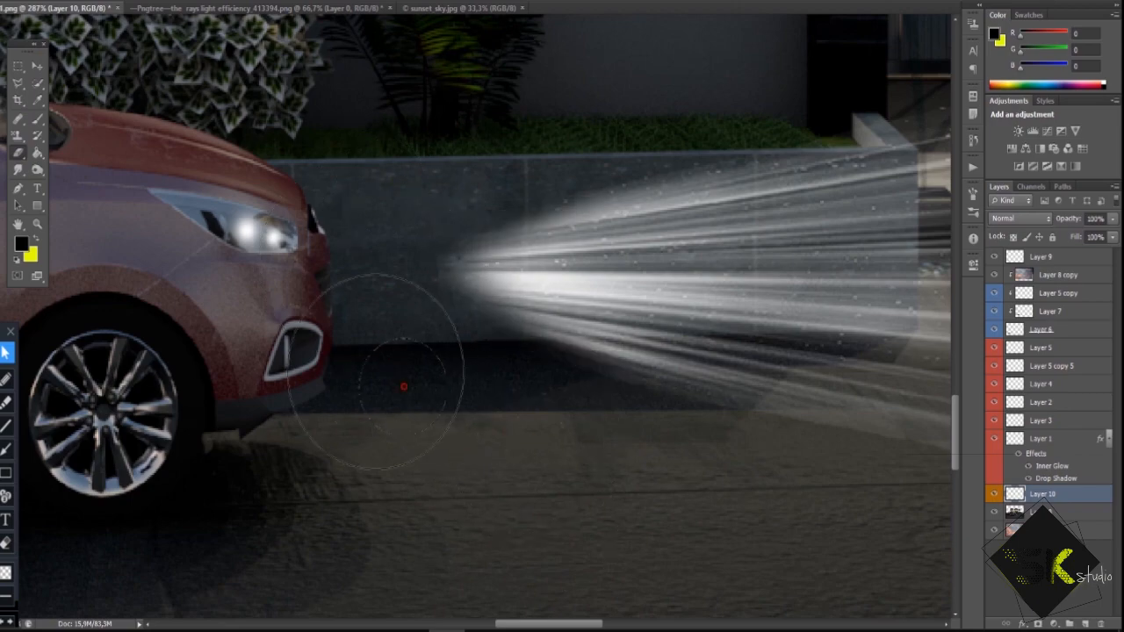
pyautogui.scroll(-2, 404, 386)
pyautogui.scroll(2, 369, 321)
pyautogui.moveTo(542, 291); pyautogui.dragTo(537, 271)
# Set the headlight beam layer's blend mode to Lighten and its opacity to 65%
pyautogui.scroll(-3, 395, 338)
pyautogui.click(1025, 218)
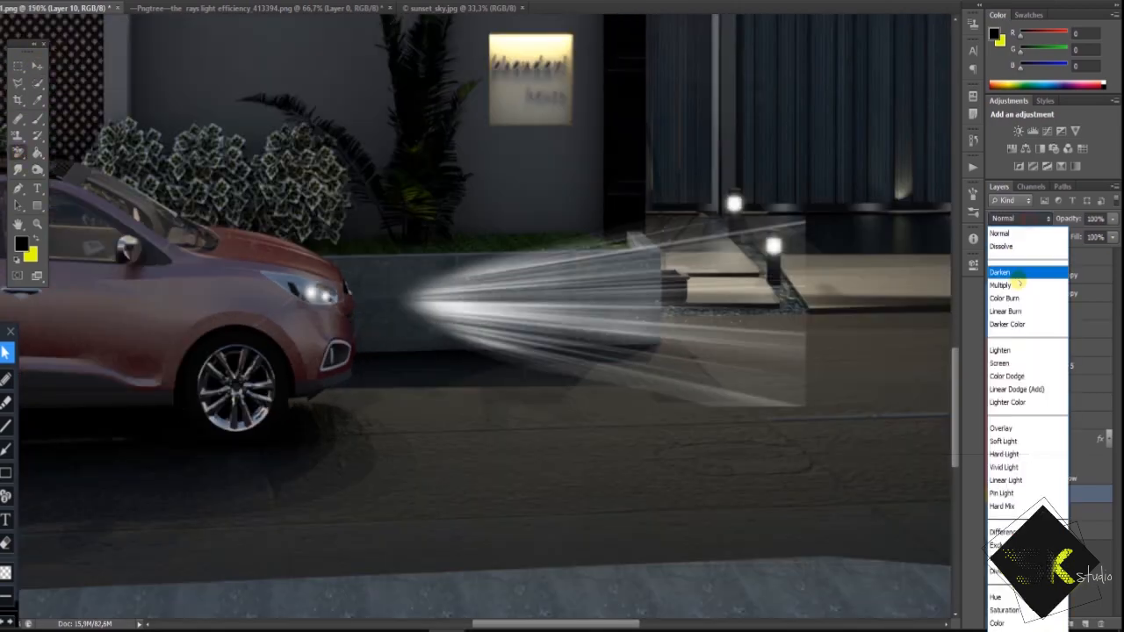
pyautogui.click(1001, 350)
pyautogui.moveTo(1112, 219); pyautogui.dragTo(1092, 235)
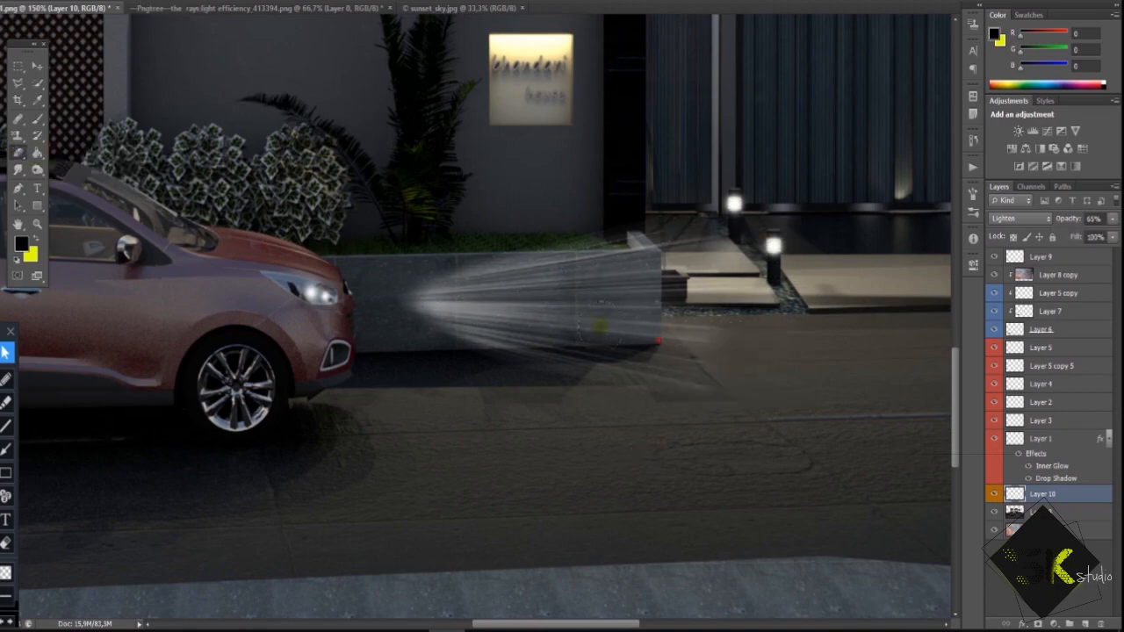
pyautogui.hotkey('ctrl', '0')
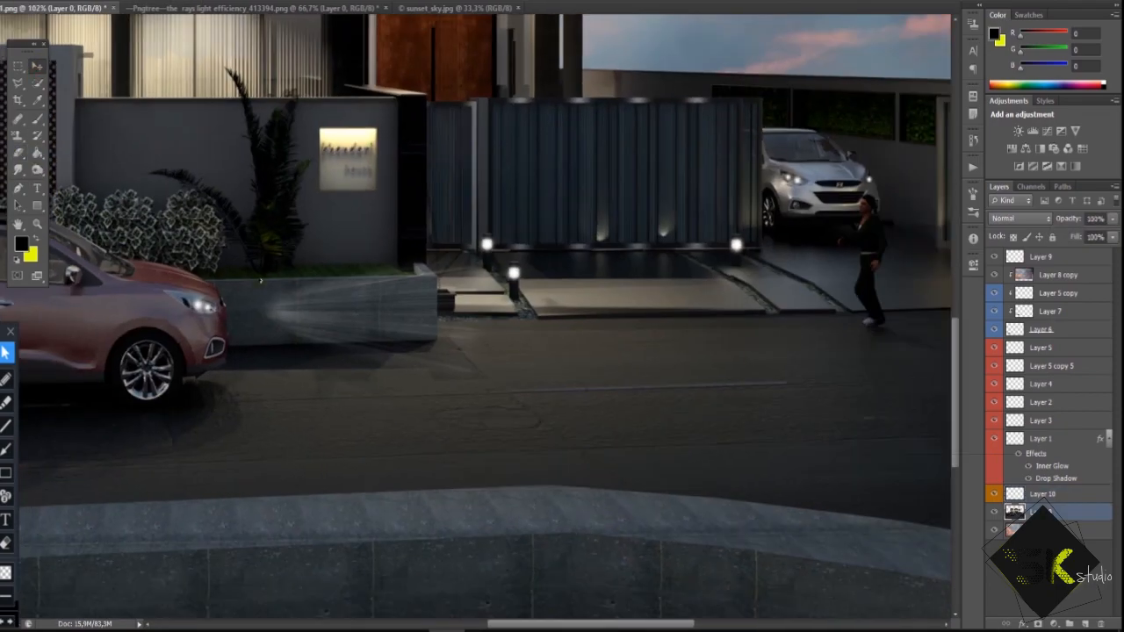
pyautogui.scroll(-3, 479, 351)
pyautogui.click(26, 2)
pyautogui.click(42, 3)
pyautogui.doubleClick(765, 163)
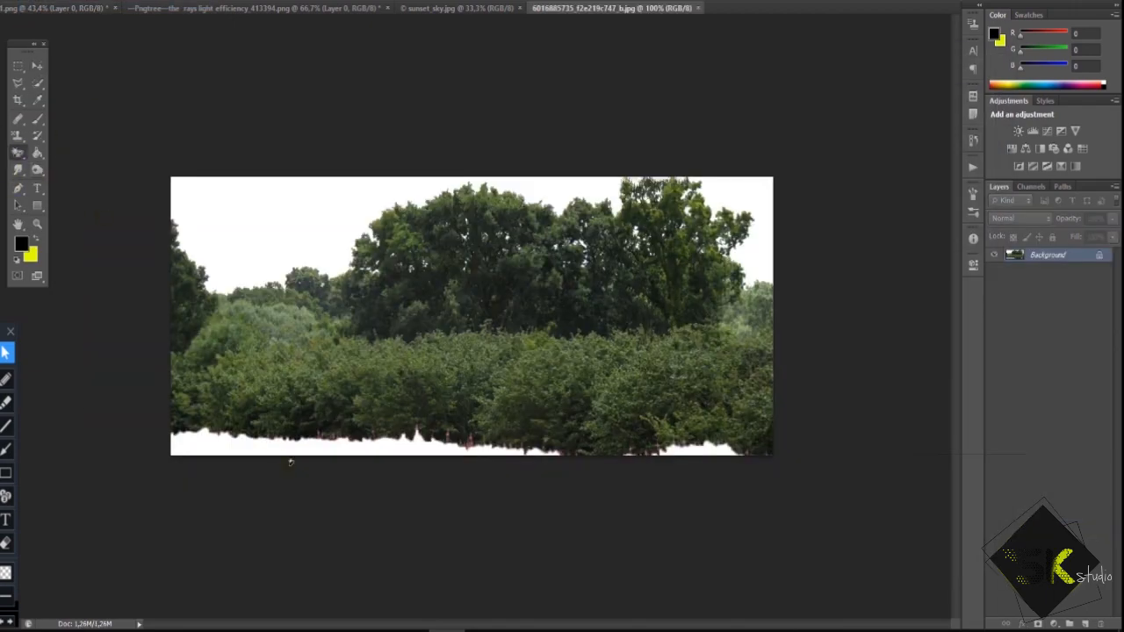
pyautogui.scroll(6, 290, 462)
pyautogui.click(226, 511)
pyautogui.click(273, 116)
pyautogui.scroll(-3, 269, 138)
# Erase the tall treetops of the tree-line image with the soft Eraser to lower its upper outline
pyautogui.rightClick(17, 156)
pyautogui.click(62, 149)
pyautogui.click(332, 173)
pyautogui.moveTo(667, 149)
pyautogui.mouseDown()
pyautogui.moveTo(834, 167)
pyautogui.moveTo(787, 145)
pyautogui.moveTo(354, 171)
pyautogui.moveTo(878, 213)
pyautogui.moveTo(589, 176)
pyautogui.mouseUp()
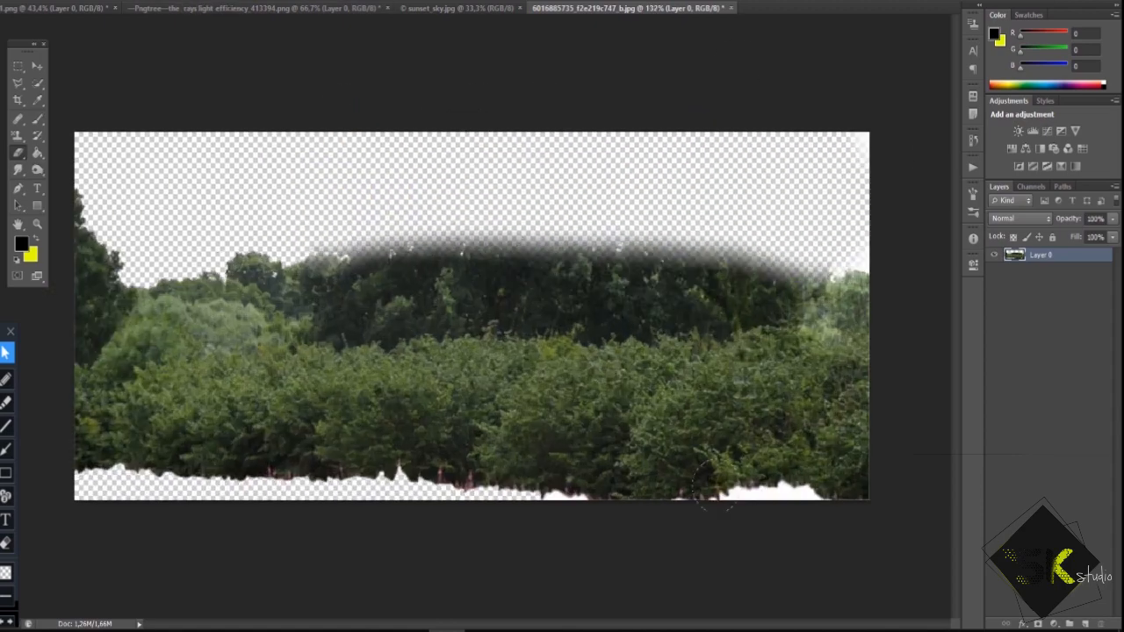
pyautogui.rightClick(17, 153)
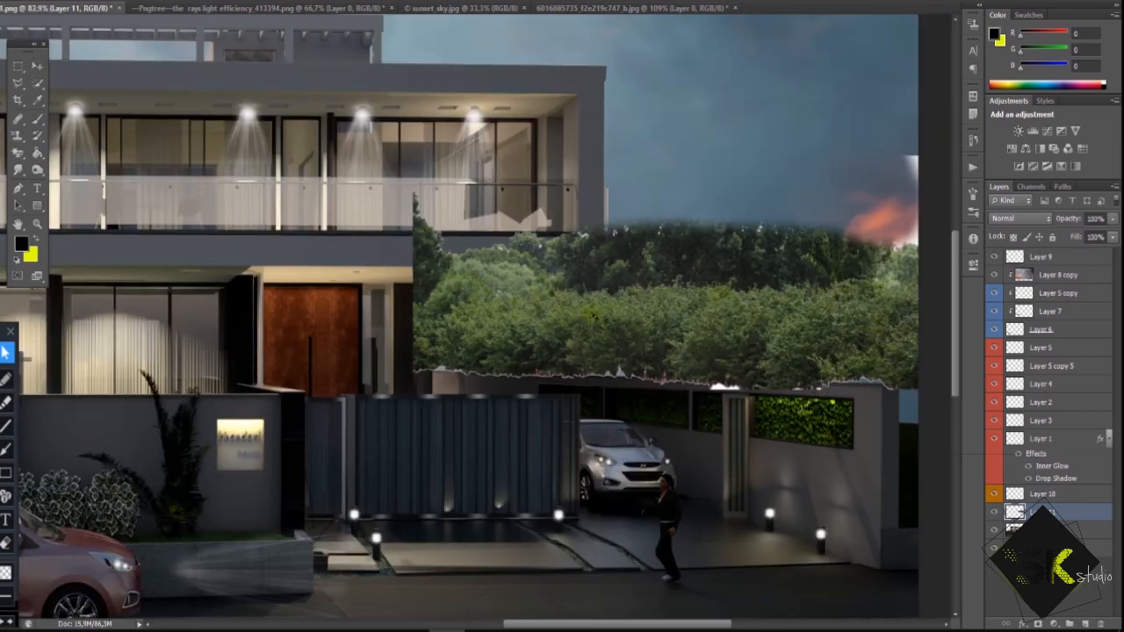
# Distort the tree line in the render to fit behind the boundary wall beside the house
pyautogui.hotkey('ctrl', 't')
pyautogui.rightClick(594, 314)
pyautogui.click(632, 389)
pyautogui.moveTo(413, 156); pyautogui.dragTo(422, 196)
pyautogui.moveTo(413, 388); pyautogui.dragTo(425, 386)
pyautogui.moveTo(423, 290); pyautogui.dragTo(403, 295)
pyautogui.moveTo(918, 156); pyautogui.dragTo(918, 151)
pyautogui.moveTo(402, 203); pyautogui.dragTo(401, 226)
pyautogui.moveTo(722, 328); pyautogui.dragTo(722, 344)
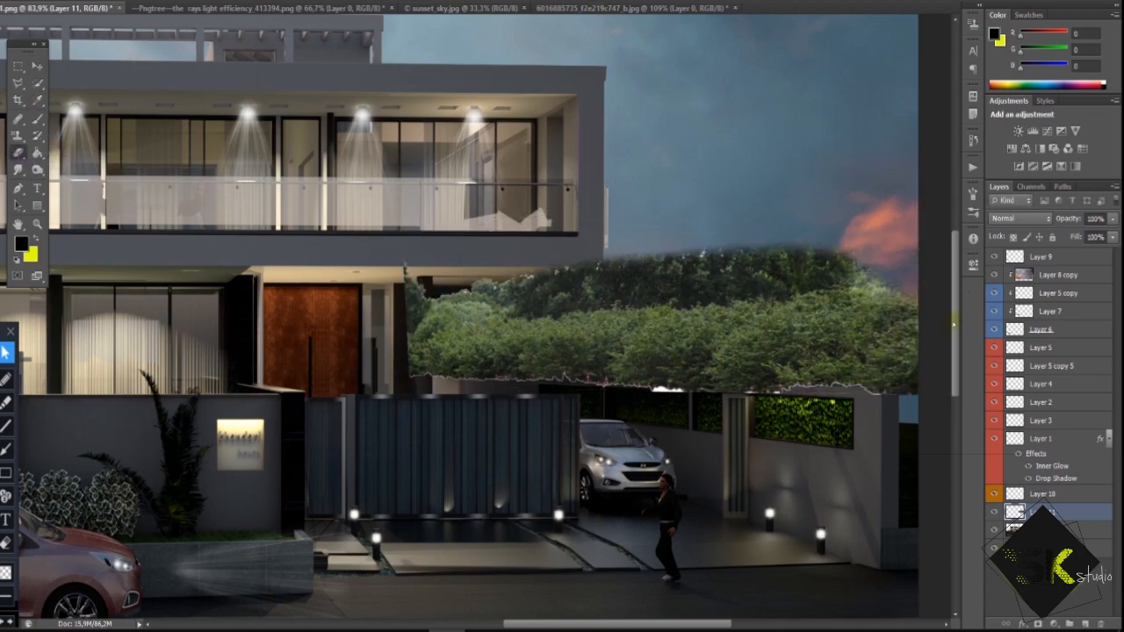
# Lower the tree-line layer's opacity to 59% and delete the foliage overlapping the boundary wall
pyautogui.moveTo(1110, 234); pyautogui.dragTo(1087, 236)
pyautogui.scroll(7, 456, 369)
pyautogui.press('l')
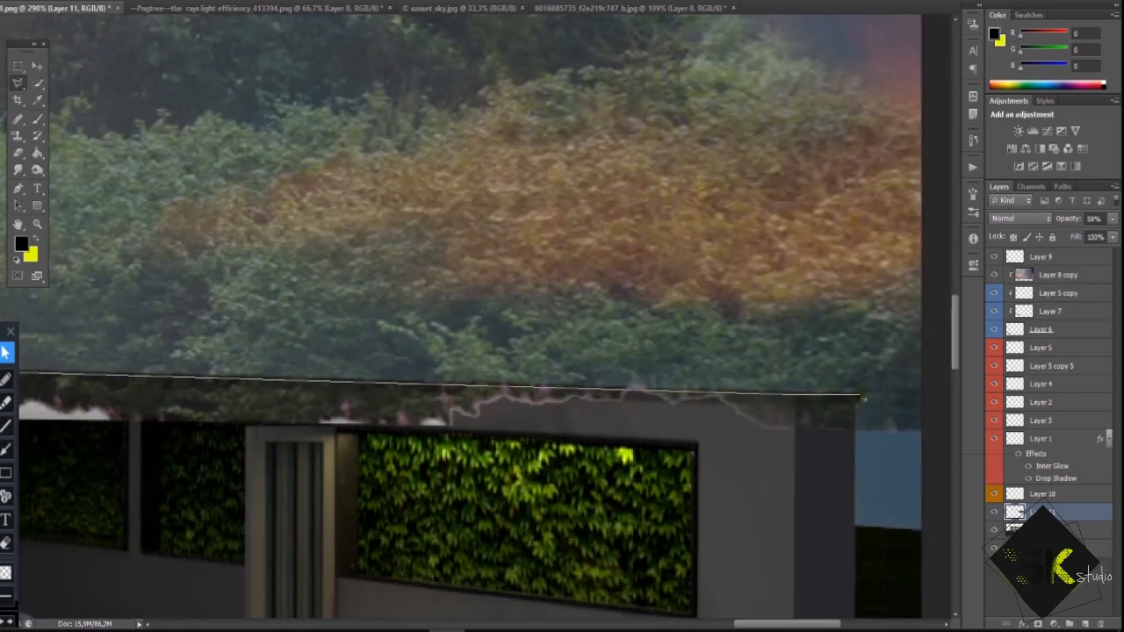
pyautogui.click(863, 399)
pyautogui.click(541, 559)
pyautogui.click(451, 518)
pyautogui.click(522, 448)
pyautogui.scroll(-6, 330, 387)
pyautogui.press('Delete')
pyautogui.hotkey('ctrl', 'd')
# Select and delete the foliage covering the column beside the entrance
pyautogui.scroll(7, 400, 364)
pyautogui.scroll(1, 255, 253)
pyautogui.click(303, 209)
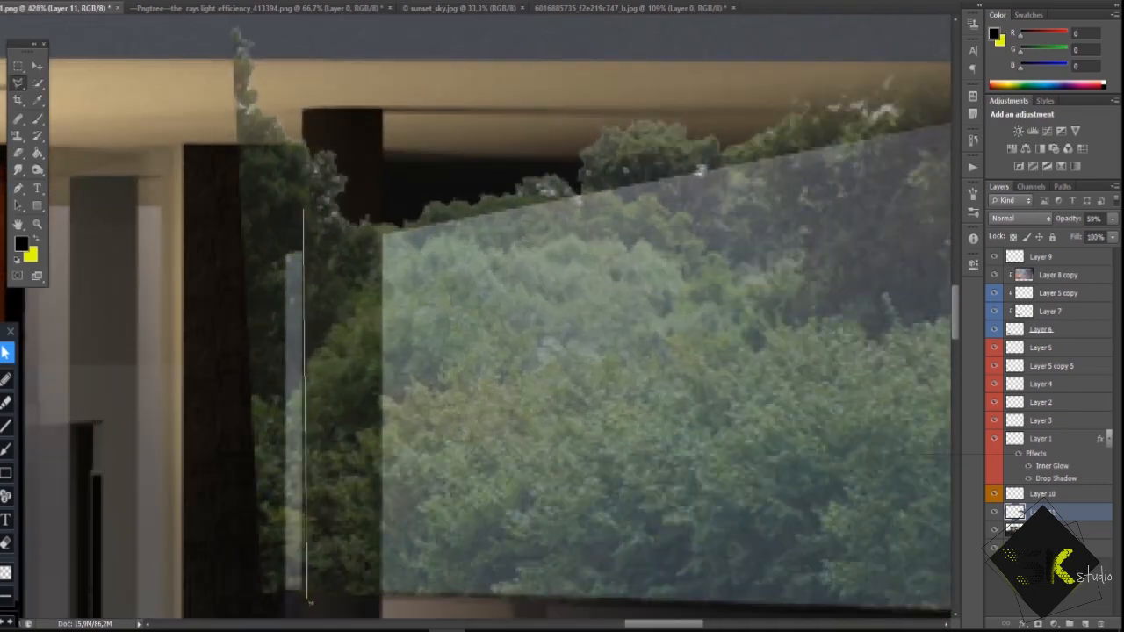
pyautogui.click(303, 209)
pyautogui.press('Delete')
pyautogui.hotkey('ctrl', 'd')
# Select and delete the foliage overlapping the upper floor's slab and soffit
pyautogui.scroll(-8, 179, 308)
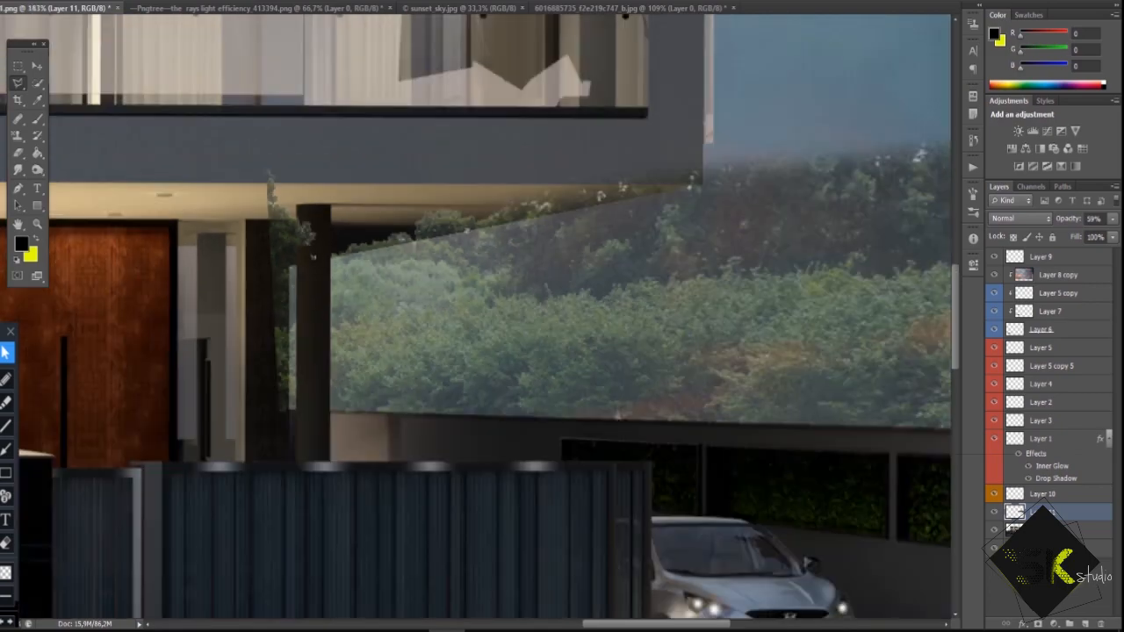
pyautogui.click(620, 125)
pyautogui.press('Delete')
pyautogui.hotkey('ctrl', 'd')
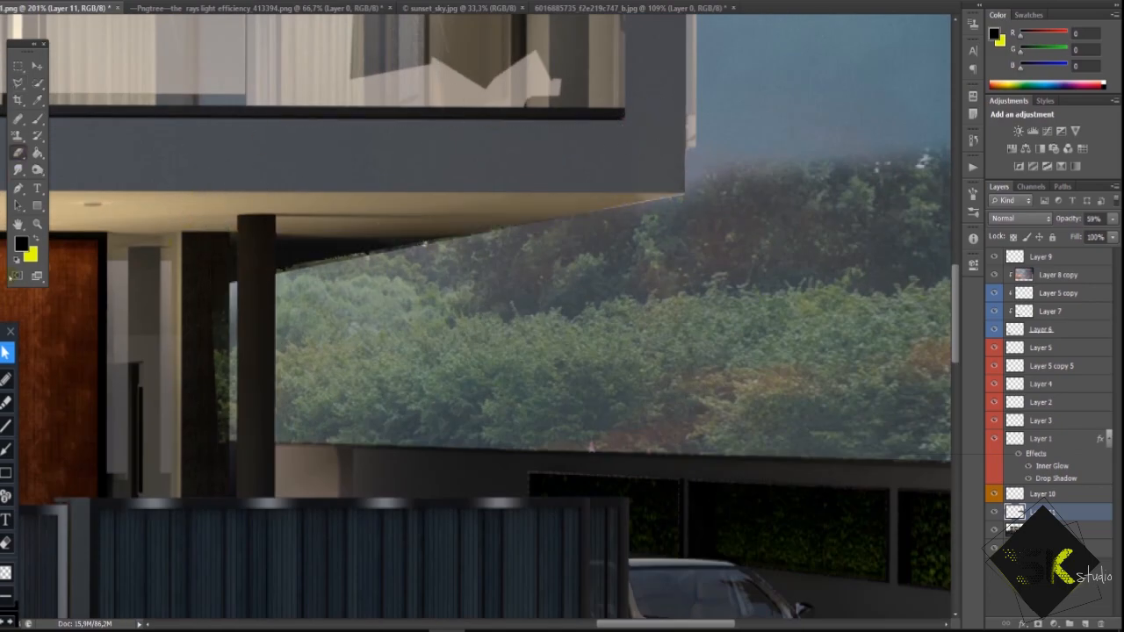
# Select and delete the leftover foliage over the dark wall behind the column
pyautogui.scroll(7, 180, 416)
pyautogui.click(231, 276)
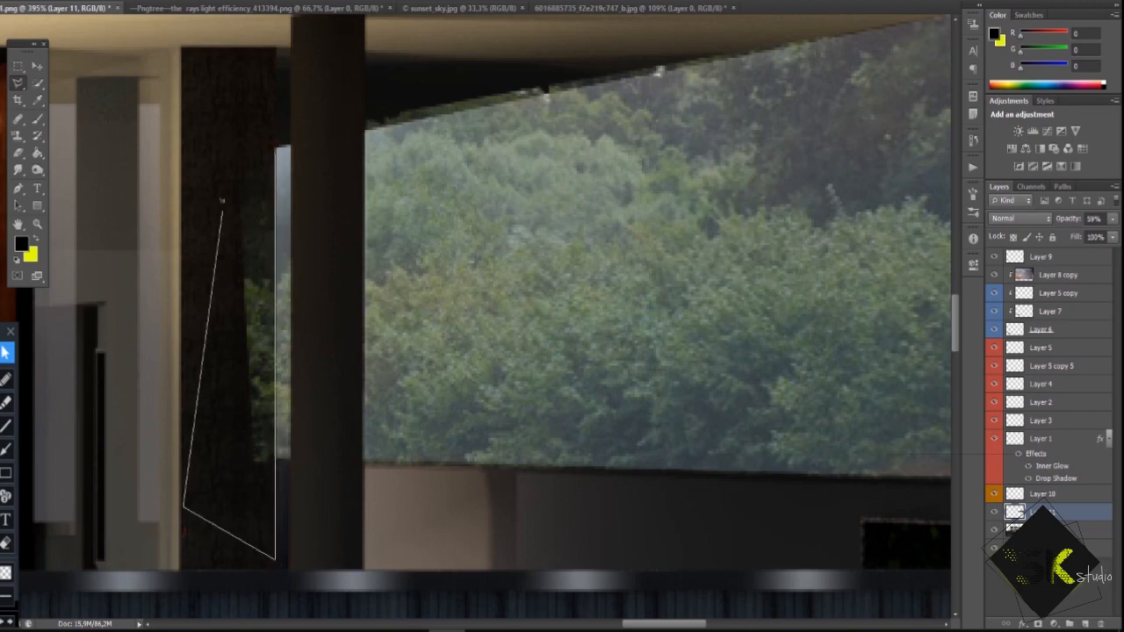
pyautogui.press('Delete')
pyautogui.hotkey('ctrl', 'd')
# Restore the tree-line layer's opacity to 100%
pyautogui.scroll(-15, 268, 168)
pyautogui.scroll(6, 431, 188)
pyautogui.click(1112, 219)
pyautogui.moveTo(1091, 235); pyautogui.dragTo(1116, 235)
pyautogui.scroll(-4, 462, 238)
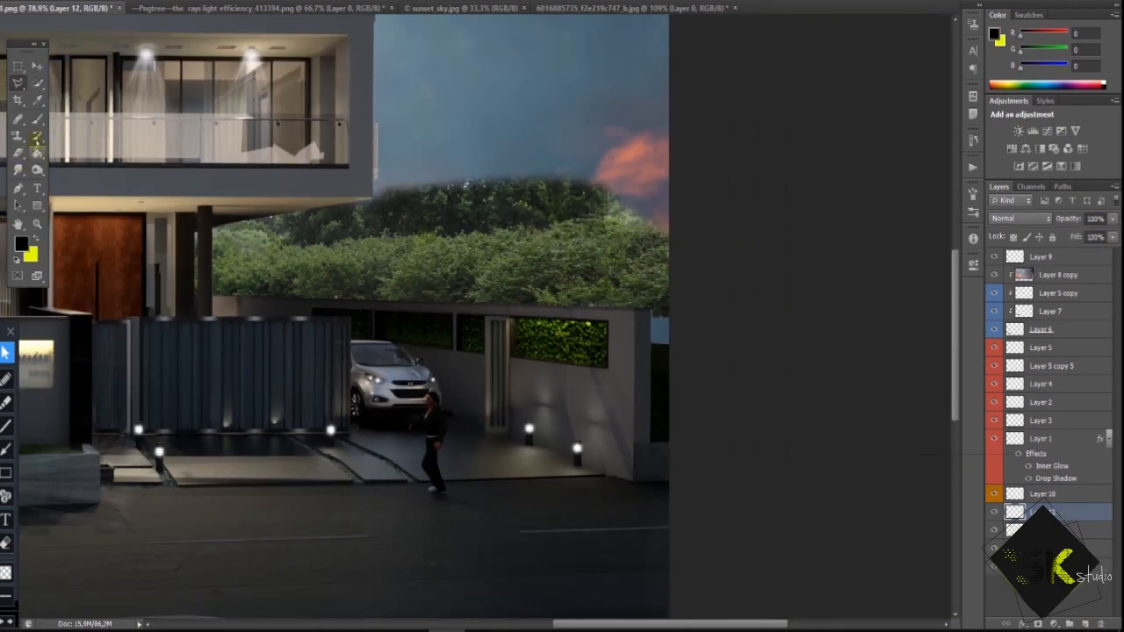
# Try to darken the tree line with black paint on a new layer clipped to it
pyautogui.rightClick(1045, 512)
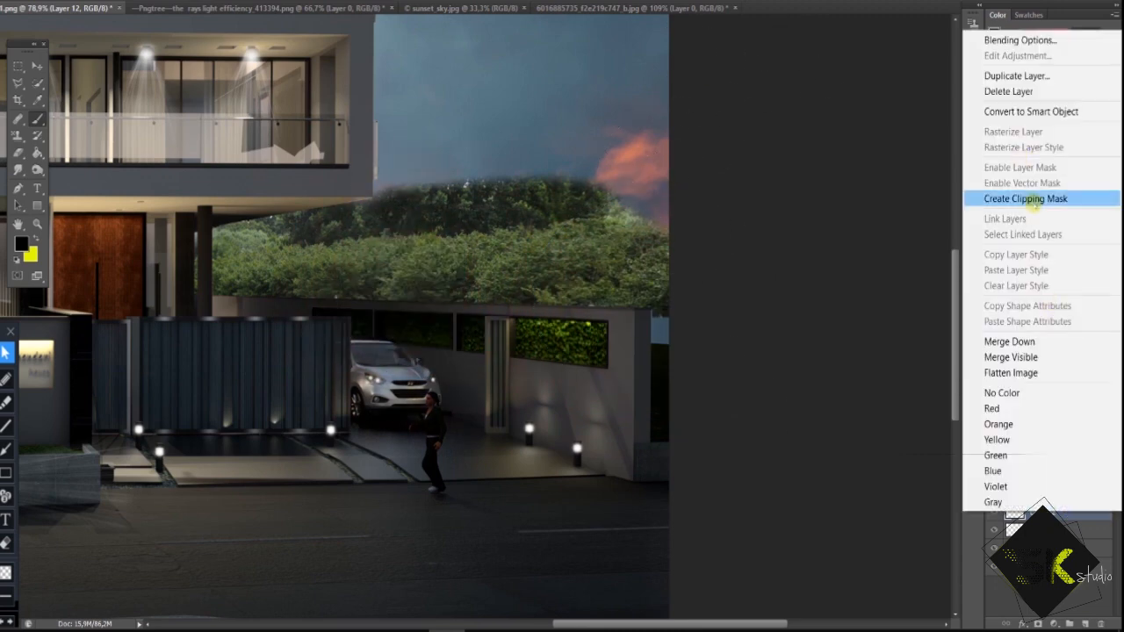
pyautogui.click(1028, 203)
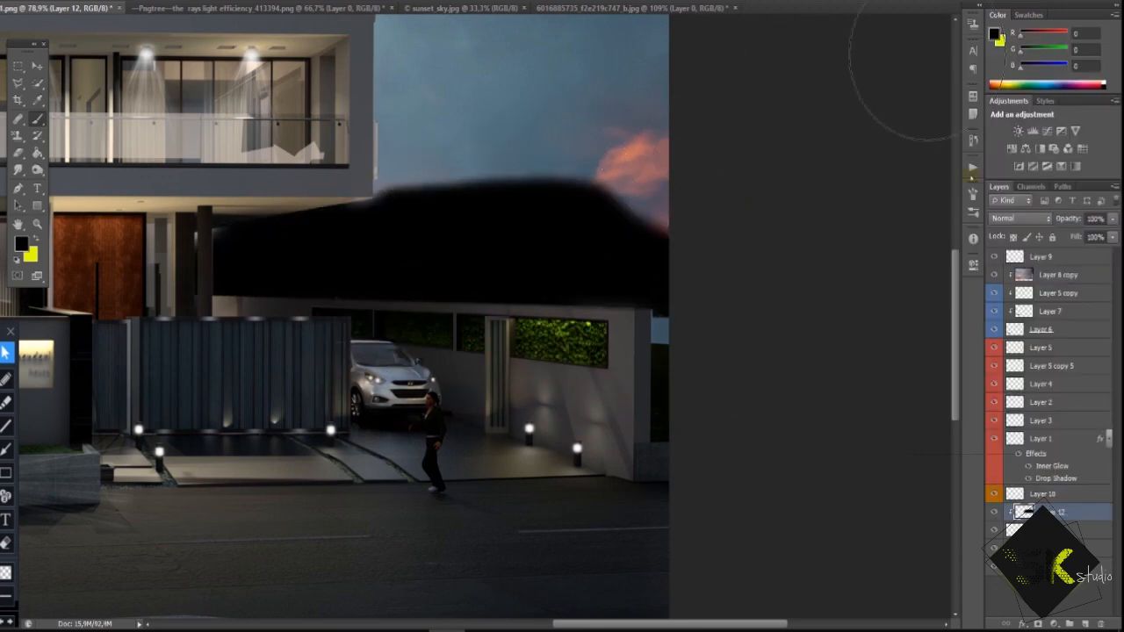
pyautogui.hotkey('ctrl', 'alt', 'z')
pyautogui.hotkey('ctrl', 'alt', 'z')
# Clip the new layer to the tree line and paint soft black shading over the trees
pyautogui.rightClick(1049, 514)
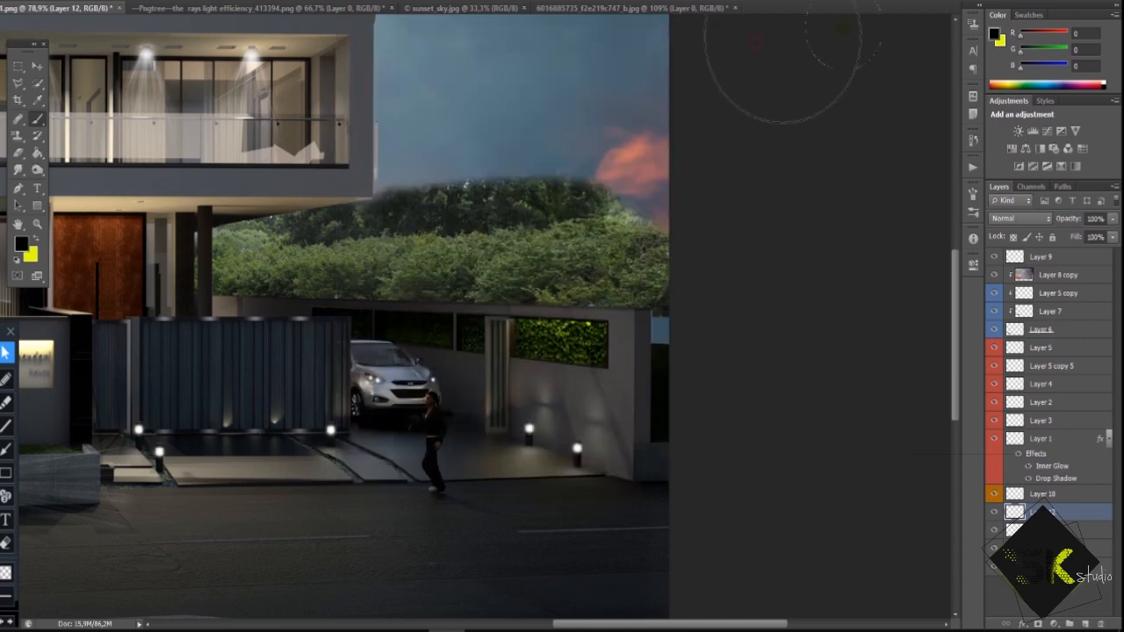
pyautogui.rightClick(1045, 512)
pyautogui.press('Escape')
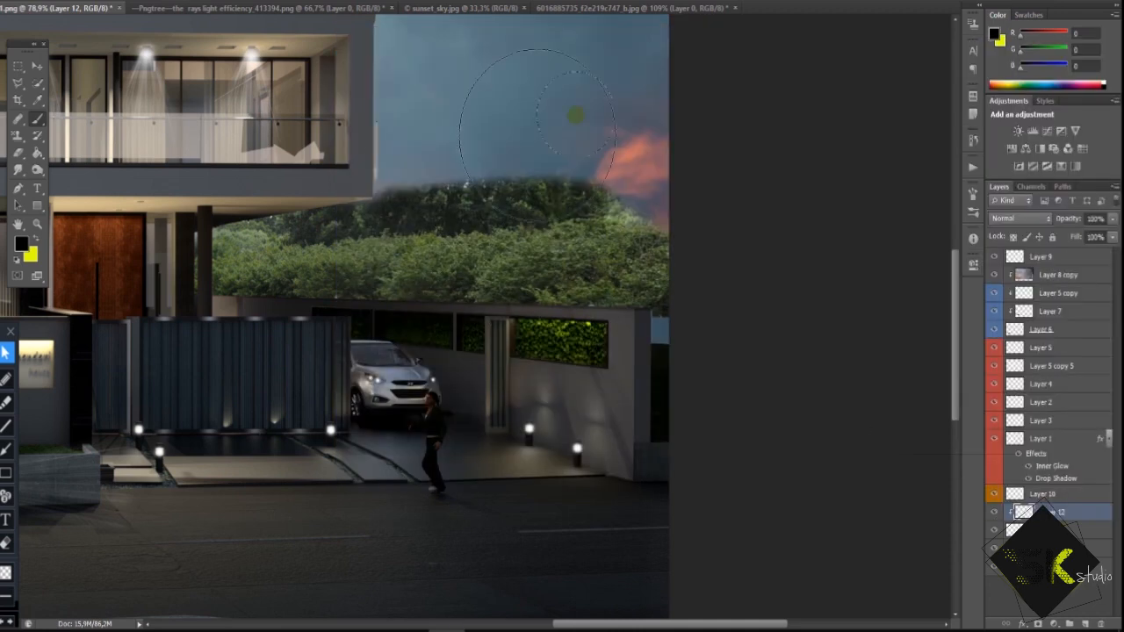
pyautogui.moveTo(397, 149)
pyautogui.mouseDown()
pyautogui.moveTo(231, 140)
pyautogui.moveTo(274, 145)
pyautogui.mouseUp()
pyautogui.moveTo(351, 264)
pyautogui.mouseDown()
pyautogui.moveTo(597, 272)
pyautogui.moveTo(667, 395)
pyautogui.mouseUp()
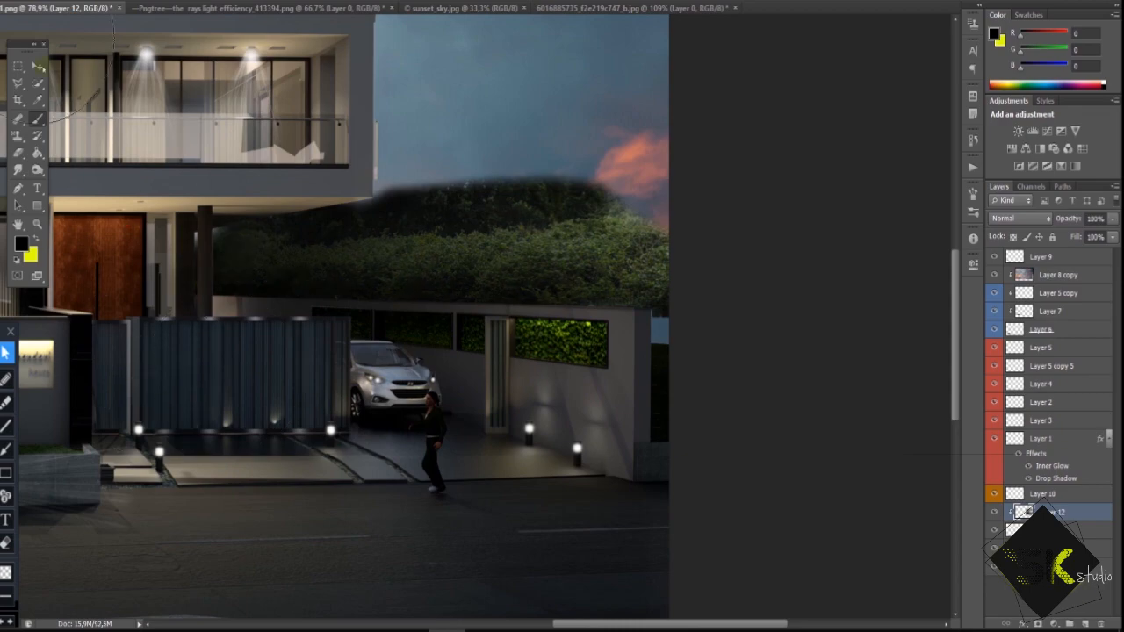
# Lower the opacity of the black shading layer over the tree line
pyautogui.click(38, 67)
pyautogui.scroll(8, 501, 381)
pyautogui.click(1111, 219)
pyautogui.moveTo(1111, 235); pyautogui.dragTo(1079, 235)
pyautogui.scroll(-10, 478, 316)
# Crop a narrow strip off the render's right edge
pyautogui.click(1058, 548)
pyautogui.scroll(1, 479, 316)
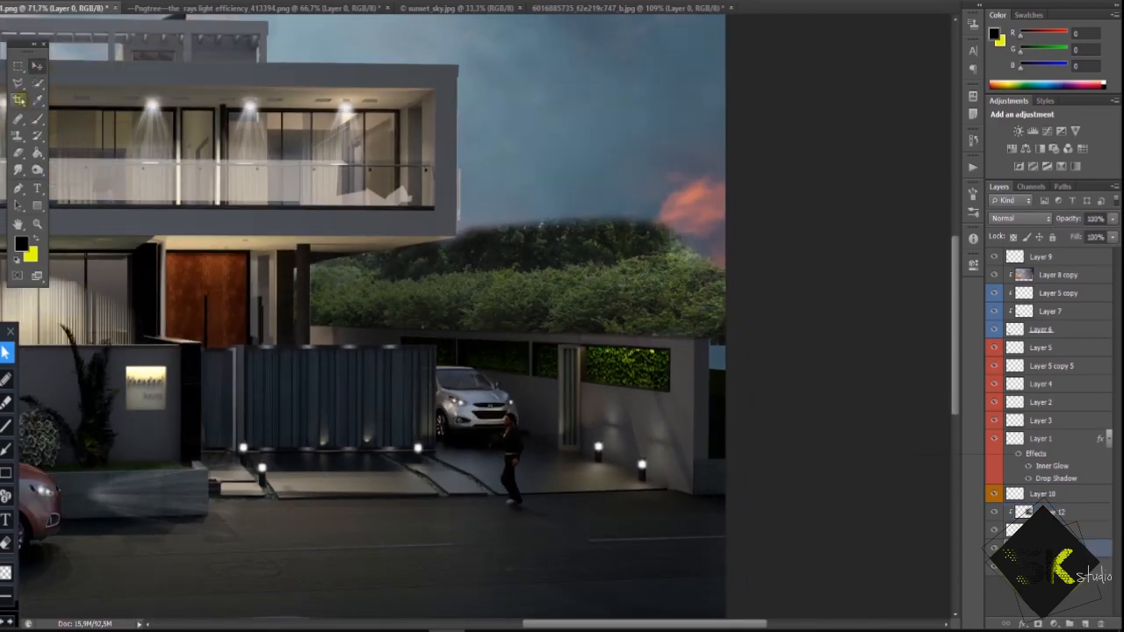
pyautogui.moveTo(726, 393); pyautogui.dragTo(708, 393)
pyautogui.press('Return')
# Open Realistic_Tree_PNG_Clip_Art-1104.png, copy the tree into the render and place its layer above the tree-line layers
pyautogui.click(18, 2)
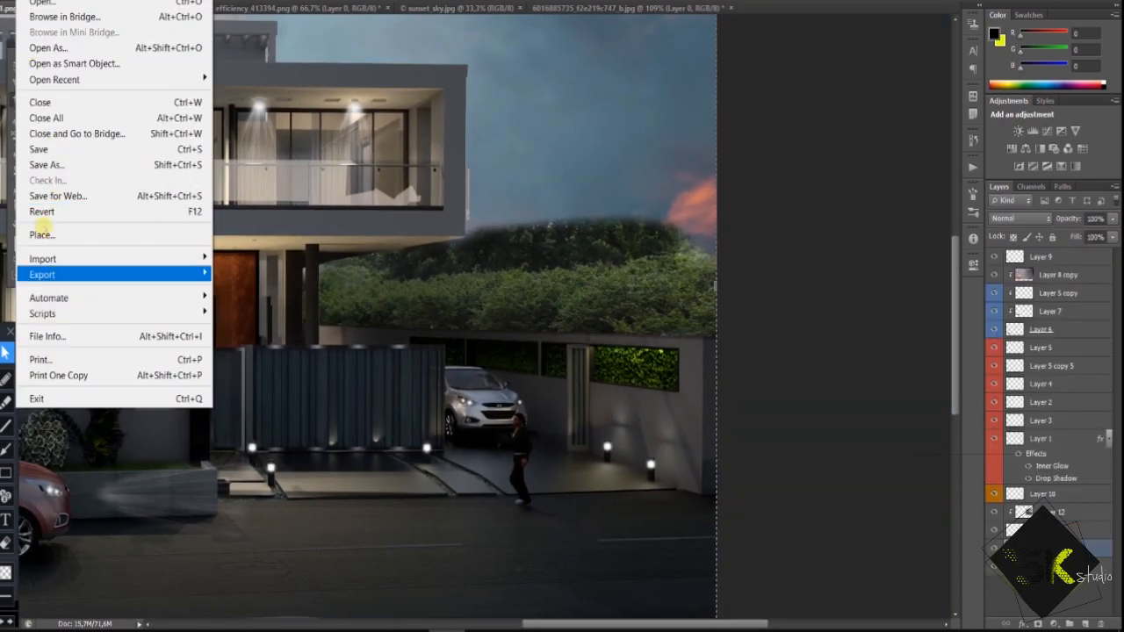
pyautogui.click(26, 2)
pyautogui.doubleClick(464, 434)
pyautogui.moveTo(75, 11); pyautogui.dragTo(589, 290)
pyautogui.scroll(-4, 590, 290)
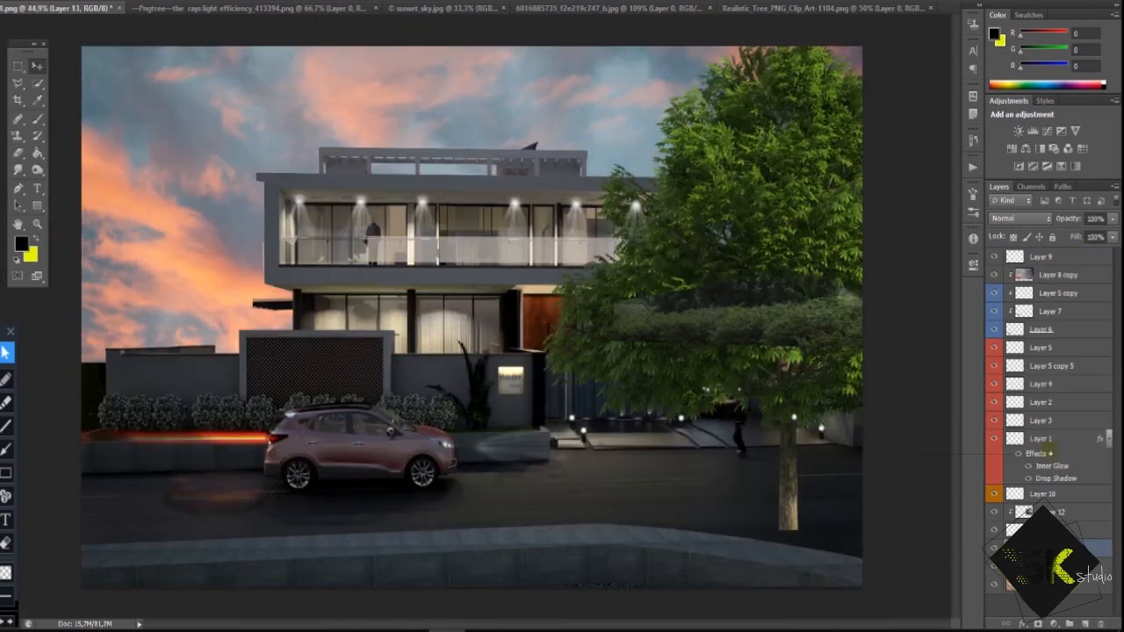
pyautogui.click(1051, 509)
# Scale the tree down and position it behind the right boundary wall
pyautogui.moveTo(540, 31); pyautogui.dragTo(781, 275)
pyautogui.moveTo(865, 395); pyautogui.dragTo(756, 301)
pyautogui.moveTo(921, 181); pyautogui.dragTo(813, 289)
pyautogui.scroll(5, 637, 251)
pyautogui.moveTo(403, 399); pyautogui.dragTo(654, 221)
pyautogui.scroll(-2, 647, 383)
pyautogui.moveTo(456, 129); pyautogui.dragTo(450, 126)
pyautogui.moveTo(601, 323); pyautogui.dragTo(604, 315)
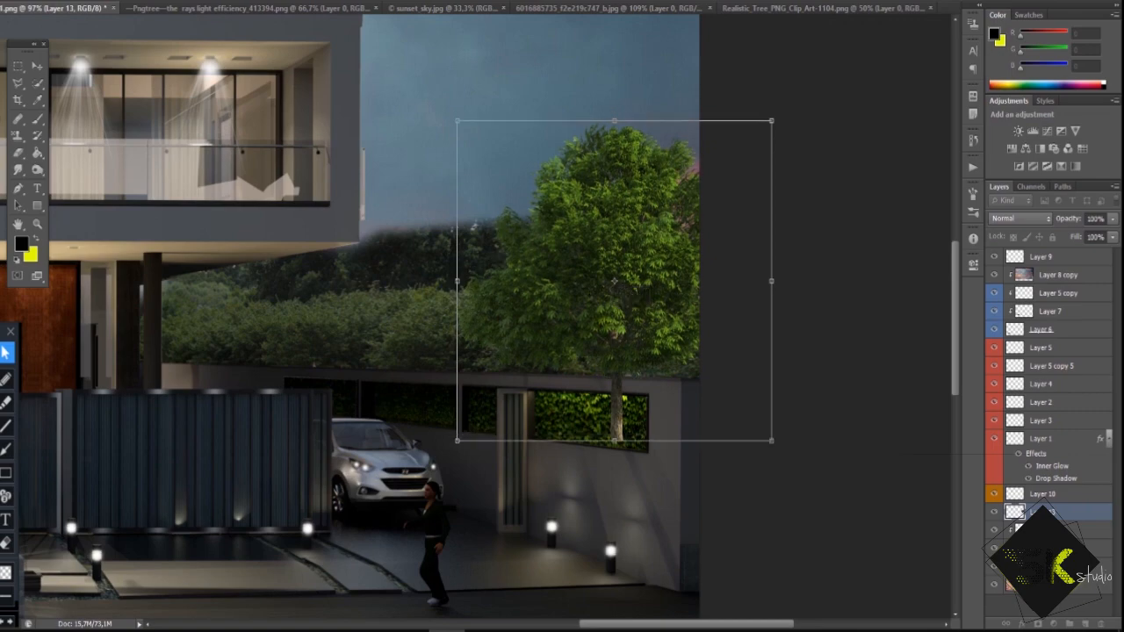
pyautogui.press('Return')
# Outline the trunk area below the wall's upper edge and delete the trunk overlapping the wall
pyautogui.click(770, 301)
pyautogui.scroll(4, 648, 414)
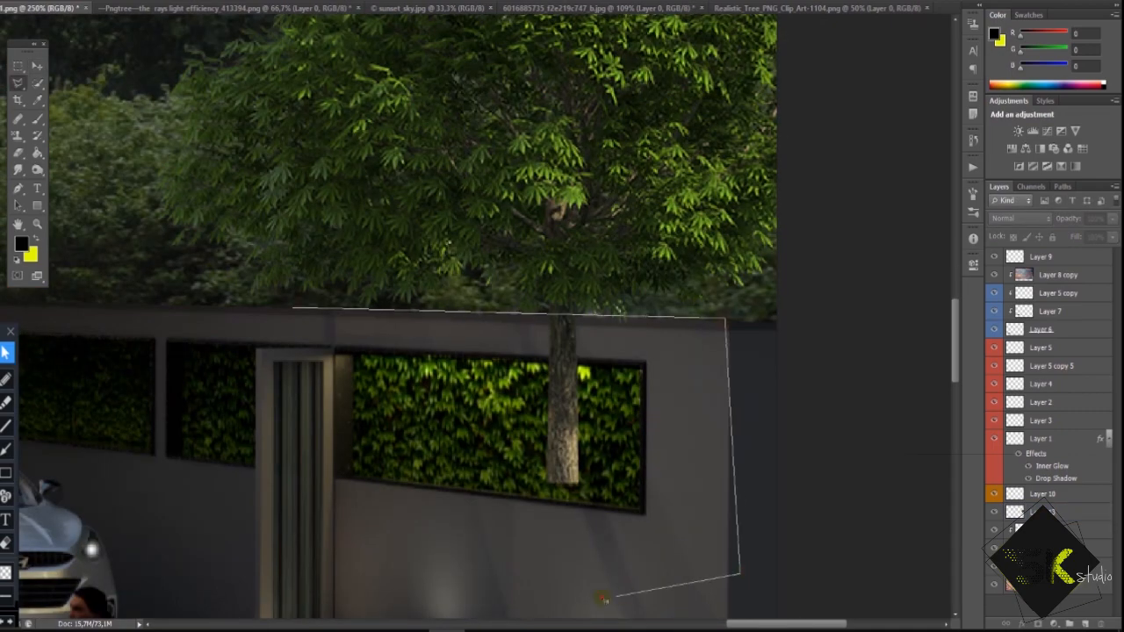
pyautogui.keyDown('ctrl'); pyautogui.click(562, 413); pyautogui.keyUp('ctrl')
pyautogui.press('Delete')
pyautogui.hotkey('ctrl', 'd')
pyautogui.scroll(-5, 518, 421)
pyautogui.scroll(2, 452, 231)
# Add a new layer above the large tree and clip it to that tree
pyautogui.press('v')
pyautogui.hotkey('alt', 'v')
pyautogui.click(452, 231)
pyautogui.click(1063, 517)
pyautogui.click(1085, 623)
pyautogui.rightClick(1065, 518)
pyautogui.click(1018, 201)
# Paint black shading over the large tree on the clipped layer and set that layer's opacity to 62%
pyautogui.press('b')
pyautogui.moveTo(614, 269)
pyautogui.mouseDown()
pyautogui.moveTo(597, 356)
pyautogui.moveTo(782, 353)
pyautogui.moveTo(786, 210)
pyautogui.mouseUp()
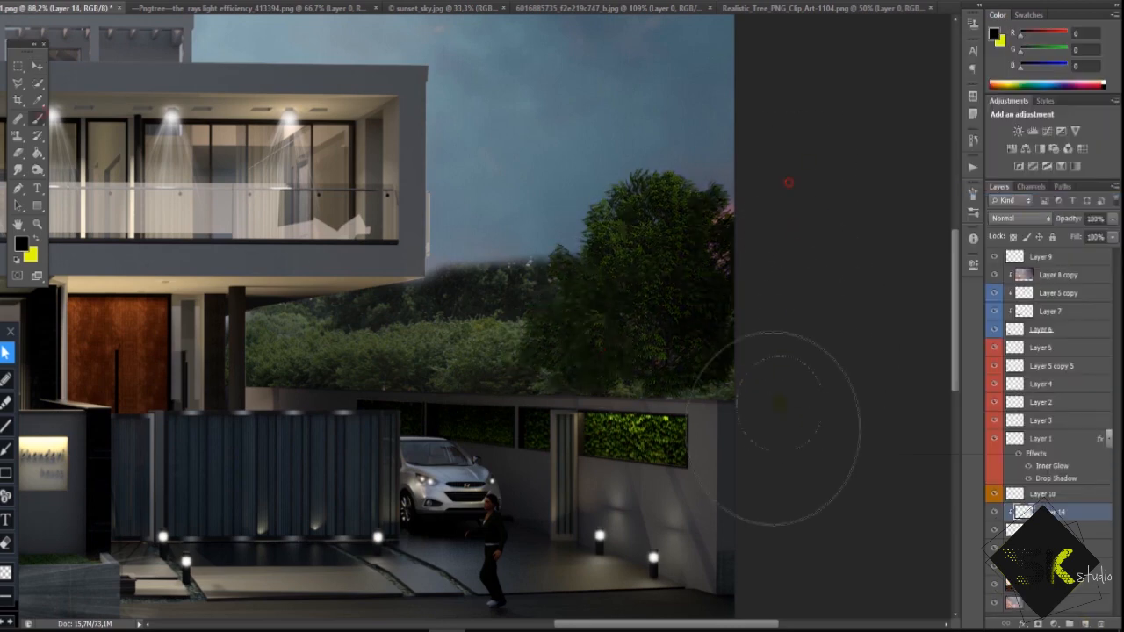
pyautogui.click(1085, 234)
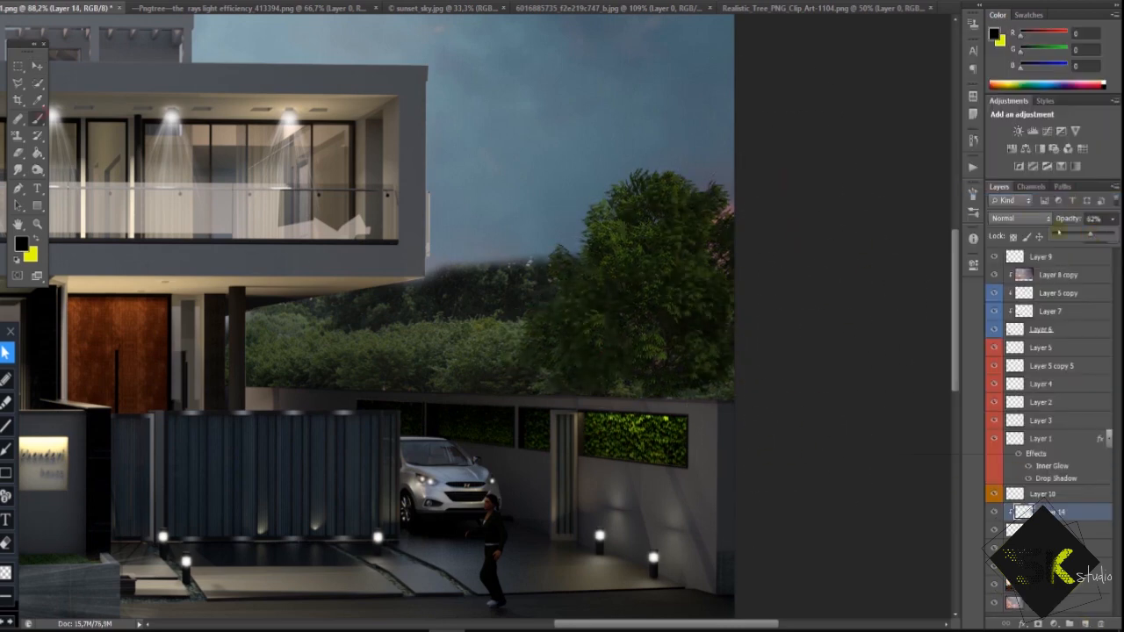
pyautogui.press('v')
# Erase part of the tree-line layer behind the large tree's foliage
pyautogui.scroll(-5, 779, 424)
pyautogui.scroll(7, 693, 300)
pyautogui.scroll(-2, 630, 237)
pyautogui.keyDown('ctrl'); pyautogui.click(629, 237); pyautogui.keyUp('ctrl')
pyautogui.scroll(-1, 630, 237)
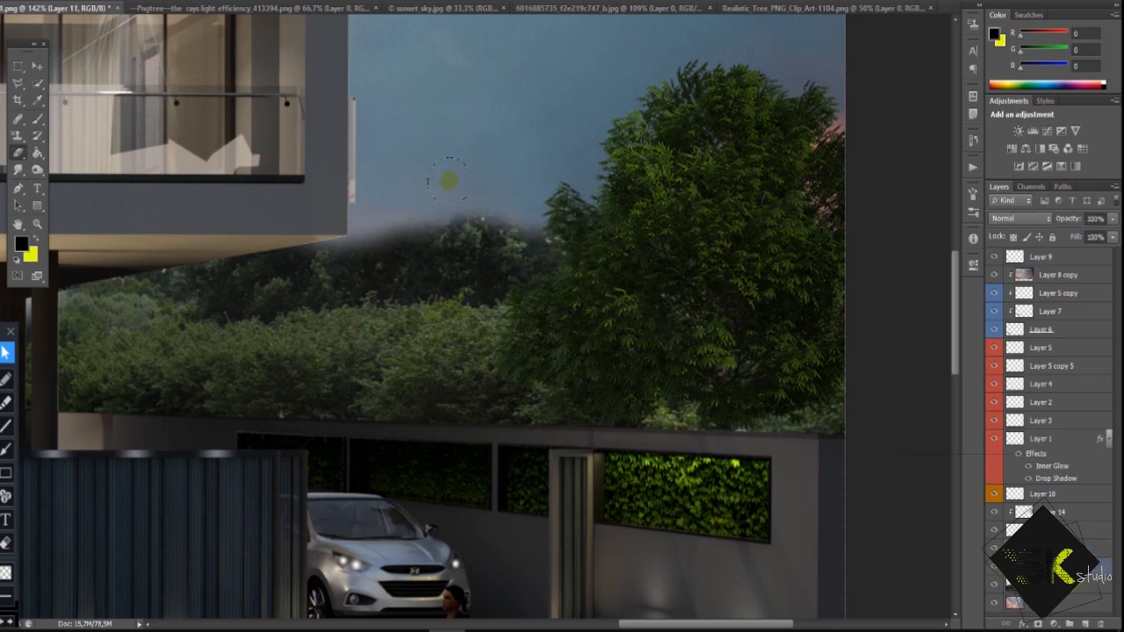
pyautogui.hotkey('ctrl', 'alt', 'z')
pyautogui.keyDown('alt'); pyautogui.click(678, 307); pyautogui.keyUp('alt')
pyautogui.click(559, 224)
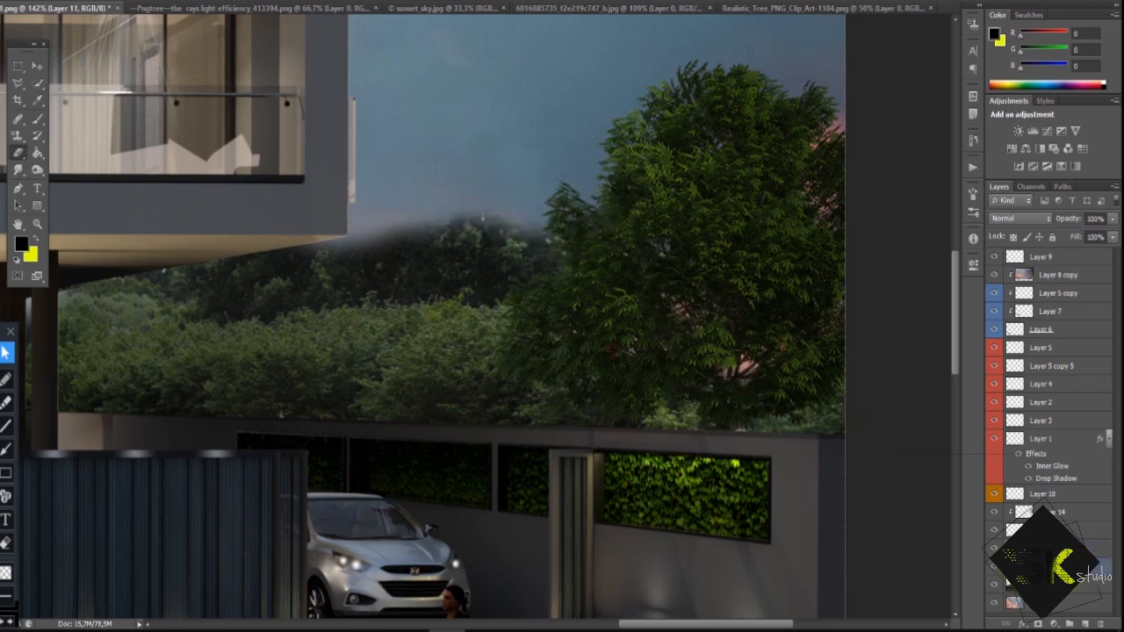
pyautogui.scroll(-5, 757, 318)
pyautogui.scroll(4, 761, 536)
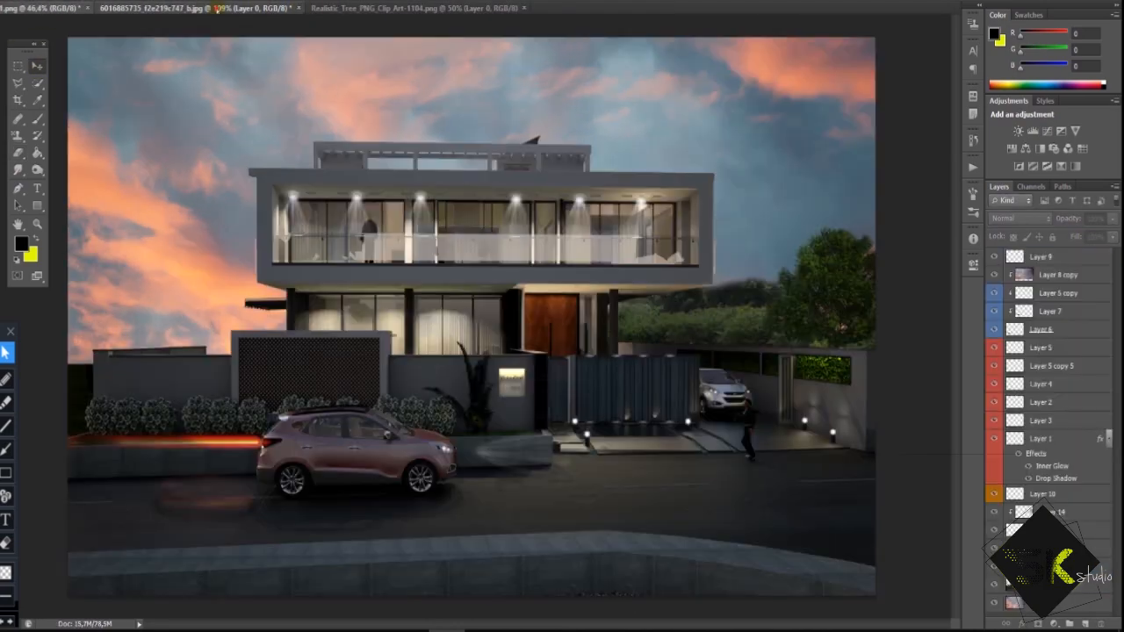
pyautogui.click(217, 9)
pyautogui.click(298, 7)
pyautogui.click(313, 8)
# Copy the clip-art tree into the render again, scale it down and position it behind the left boundary wall
pyautogui.click(48, 1)
pyautogui.click(52, 2)
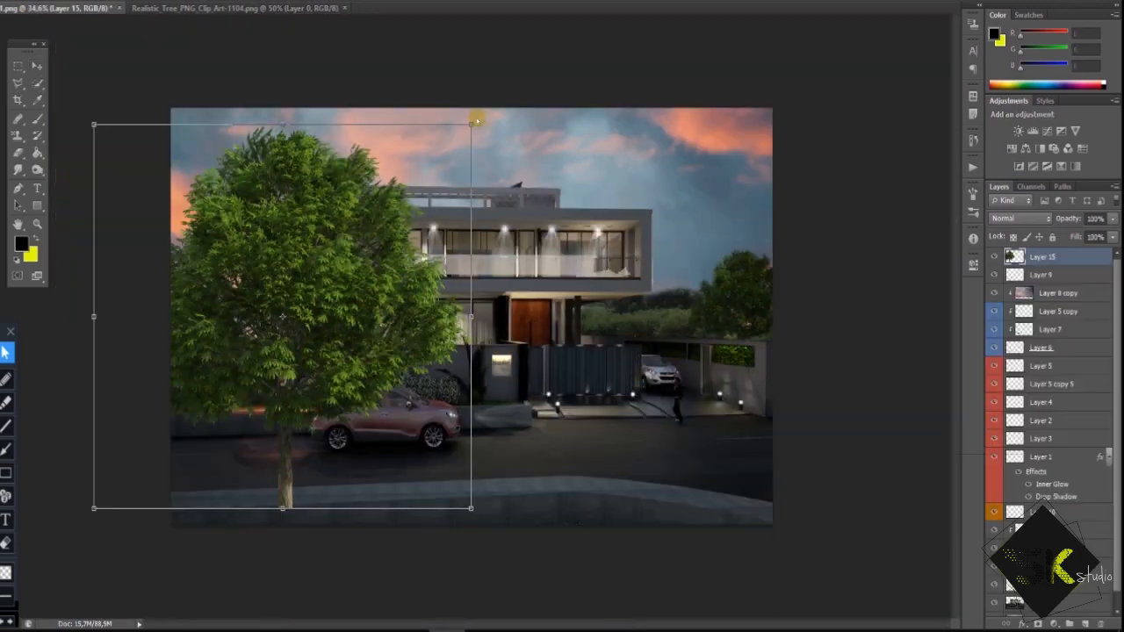
pyautogui.moveTo(476, 121); pyautogui.dragTo(303, 273)
pyautogui.scroll(4, 303, 330)
pyautogui.scroll(-3, 272, 325)
pyautogui.moveTo(269, 200); pyautogui.dragTo(244, 225)
pyautogui.moveTo(188, 262); pyautogui.dragTo(215, 253)
pyautogui.press('Return')
# Lower the copied tree layer's opacity to 42% and delete the tree parts overlapping the left boundary wall
pyautogui.scroll(5, 202, 316)
pyautogui.moveTo(1112, 218); pyautogui.dragTo(1078, 236)
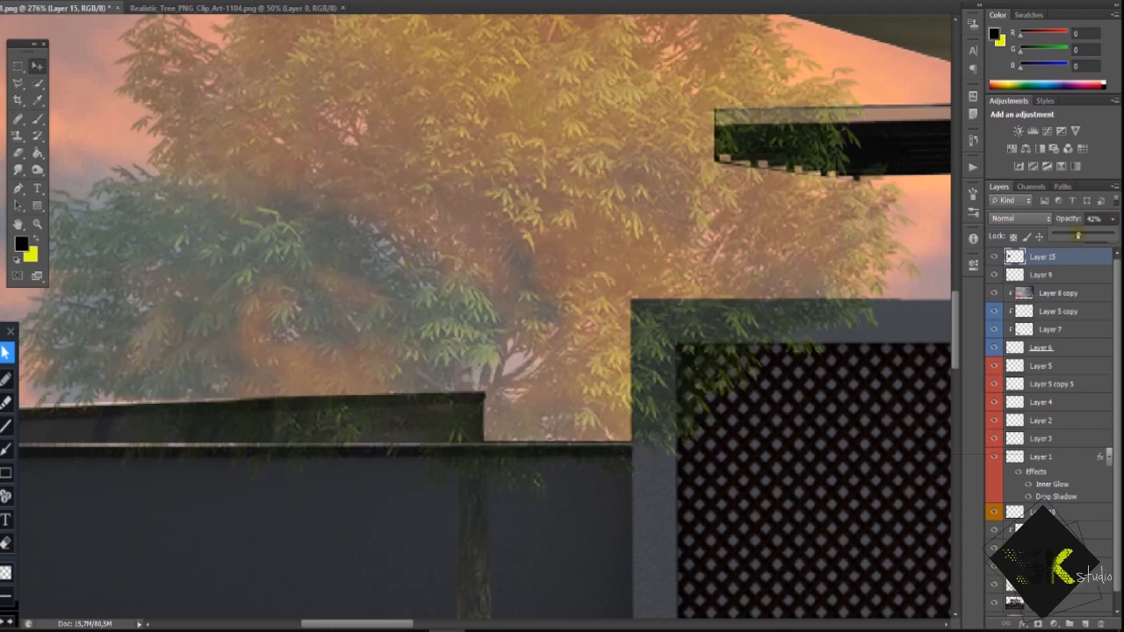
pyautogui.click(707, 439)
pyautogui.scroll(-3, 711, 439)
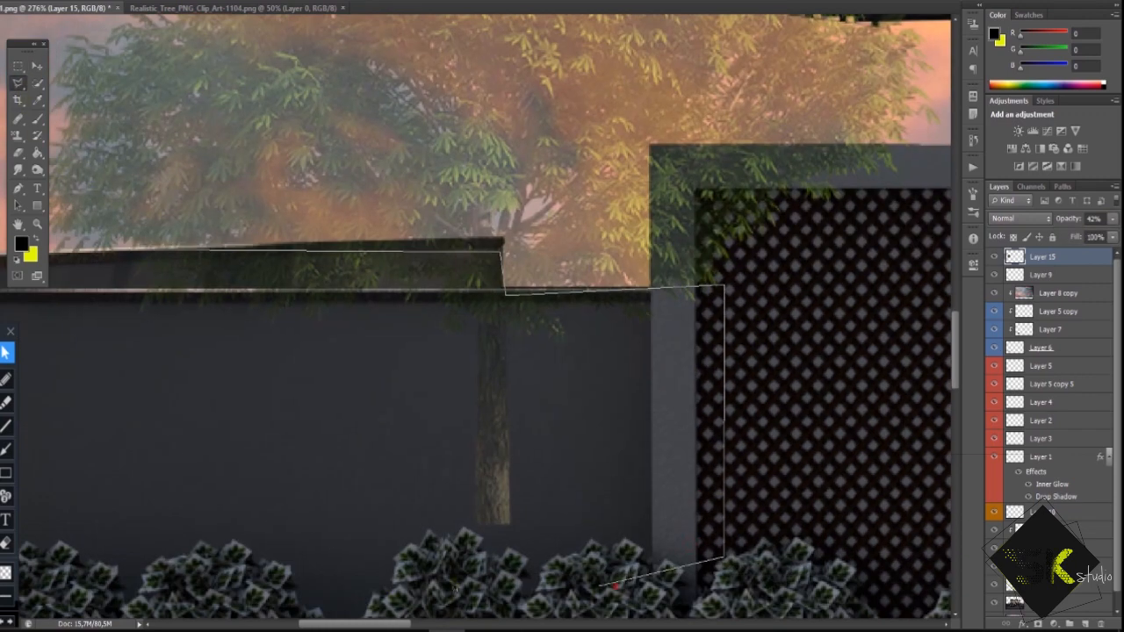
pyautogui.press('Delete')
pyautogui.hotkey('ctrl', 'd')
# Outline and delete the tree foliage covering the rear wall edge, the lattice panel and the entrance canopy
pyautogui.scroll(-1, 175, 316)
pyautogui.scroll(2, 172, 385)
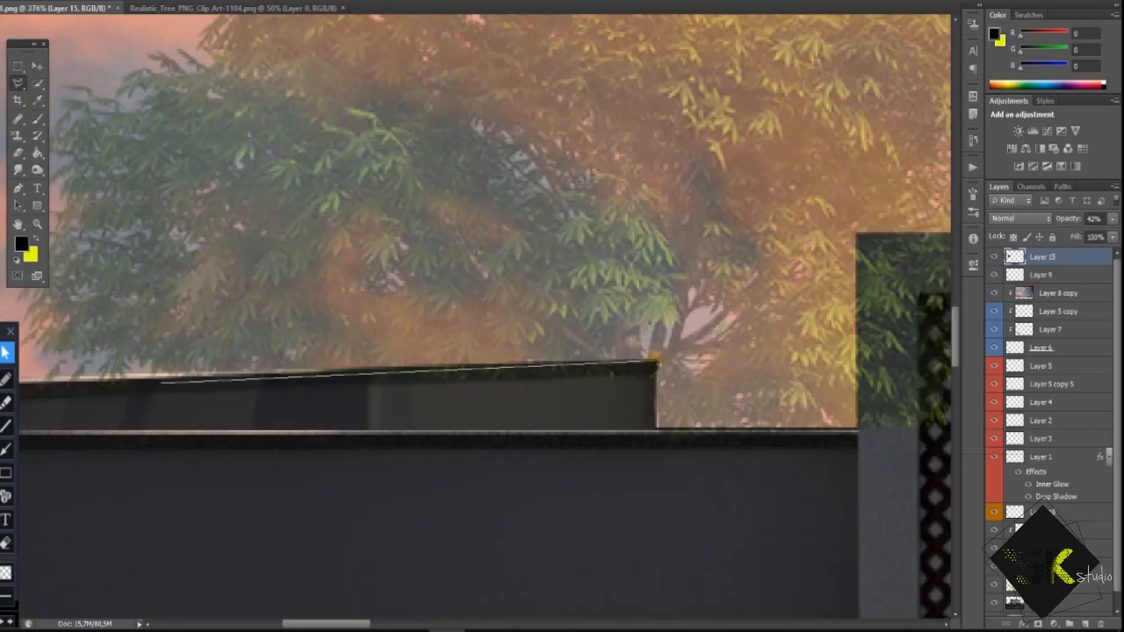
pyautogui.scroll(-3, 161, 402)
pyautogui.scroll(2, 771, 295)
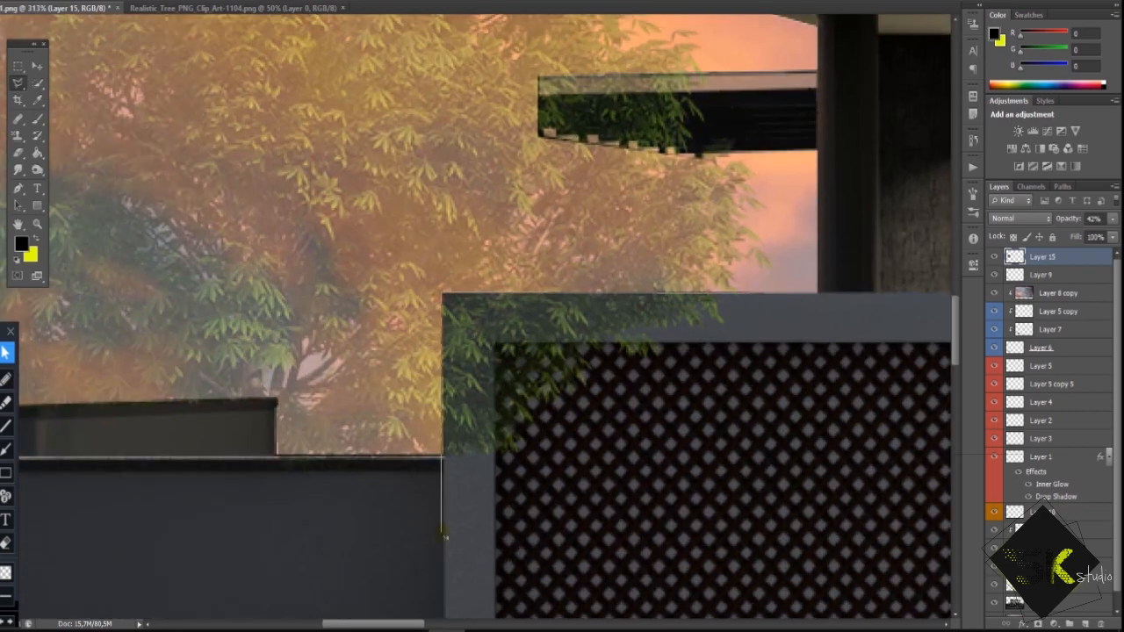
pyautogui.scroll(-2, 751, 300)
pyautogui.scroll(3, 461, 244)
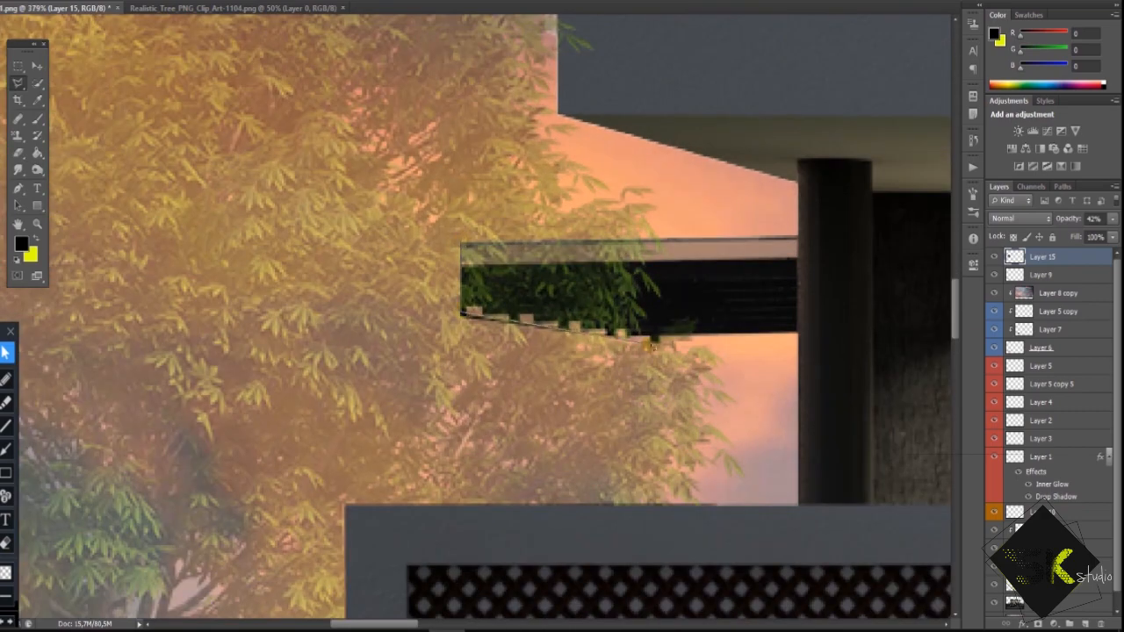
pyautogui.click(665, 238)
pyautogui.press('Delete')
pyautogui.hotkey('ctrl', 'd')
# Restore the tree layer's opacity to 100% and add a new layer clipped to it
pyautogui.scroll(-5, 624, 311)
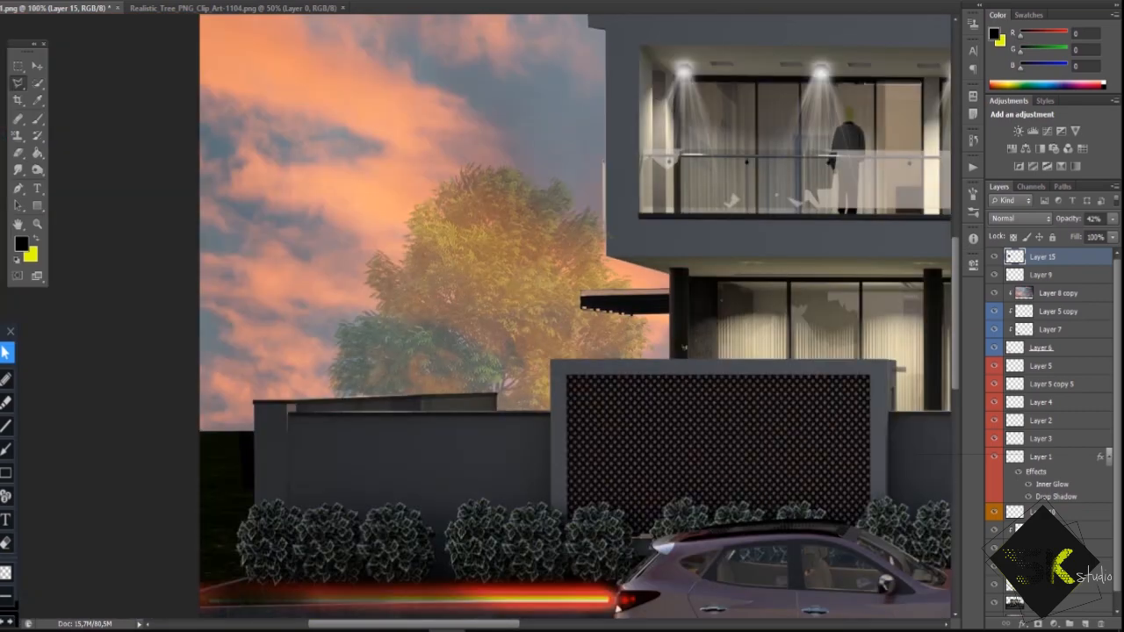
pyautogui.press('0')
pyautogui.click(1085, 623)
pyautogui.rightClick(1089, 258)
pyautogui.click(1036, 308)
# Paint black shading over the left tree on the clipped layer and reduce that layer's opacity
pyautogui.click(37, 118)
pyautogui.moveTo(492, 241)
pyautogui.mouseDown()
pyautogui.moveTo(420, 235)
pyautogui.moveTo(444, 322)
pyautogui.moveTo(494, 145)
pyautogui.mouseUp()
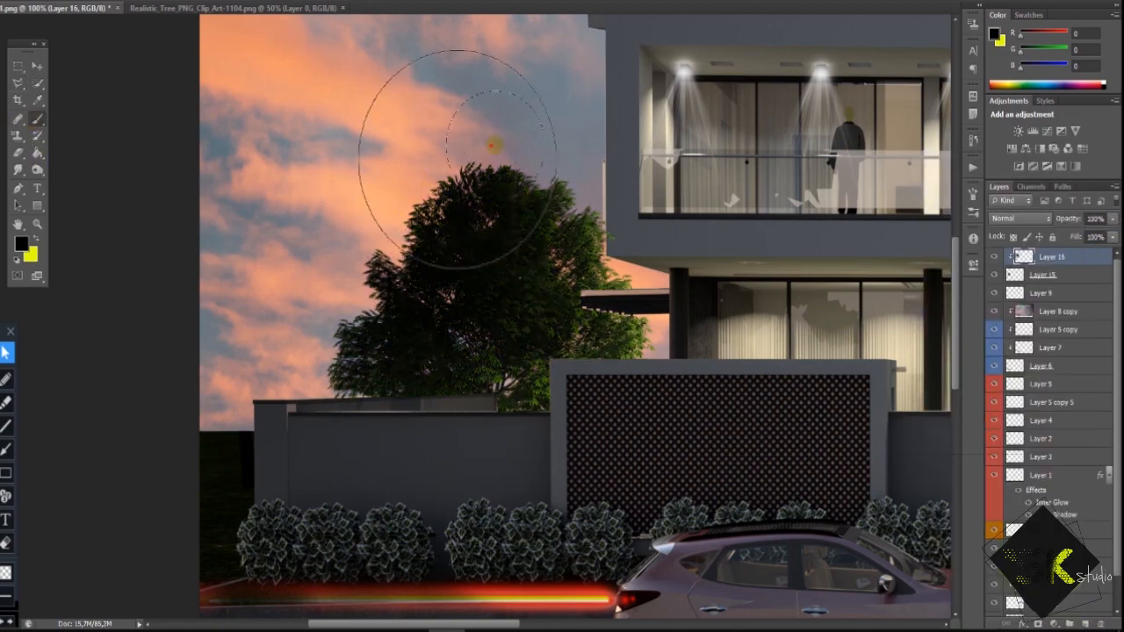
pyautogui.moveTo(1102, 232); pyautogui.dragTo(1085, 233)
# Open the image wild-tree-94bb2834a7d5ba945caf7f033eca592e-900x0.png and copy its tree into the render
pyautogui.click(37, 66)
pyautogui.scroll(-5, 562, 316)
pyautogui.scroll(4, 562, 327)
pyautogui.hotkey('ctrl', 'o')
pyautogui.doubleClick(750, 426)
pyautogui.moveTo(52, 14); pyautogui.dragTo(325, 331)
# Position the bare tree at the render's left edge, beside the end of the boundary wall
pyautogui.scroll(-4, 325, 331)
pyautogui.moveTo(1054, 261); pyautogui.dragTo(1054, 597)
pyautogui.scroll(3, 313, 255)
pyautogui.moveTo(268, 219); pyautogui.dragTo(306, 201)
pyautogui.scroll(6, 311, 446)
pyautogui.moveTo(421, 452); pyautogui.dragTo(313, 483)
# Warp the bare tree's lower trunk and shift the tree slightly against the wall's end
pyautogui.hotkey('ctrl', 't')
pyautogui.rightClick(316, 429)
pyautogui.click(347, 288)
pyautogui.moveTo(722, 239); pyautogui.dragTo(668, 232)
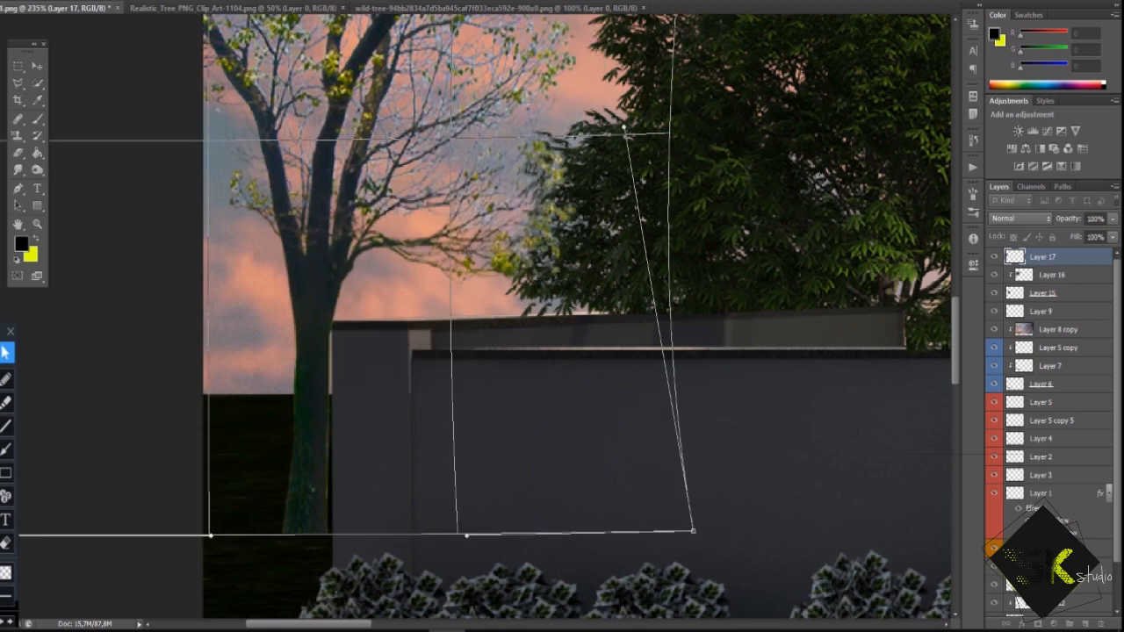
pyautogui.moveTo(466, 534); pyautogui.dragTo(476, 536)
pyautogui.press('Return')
pyautogui.moveTo(317, 325); pyautogui.dragTo(327, 325)
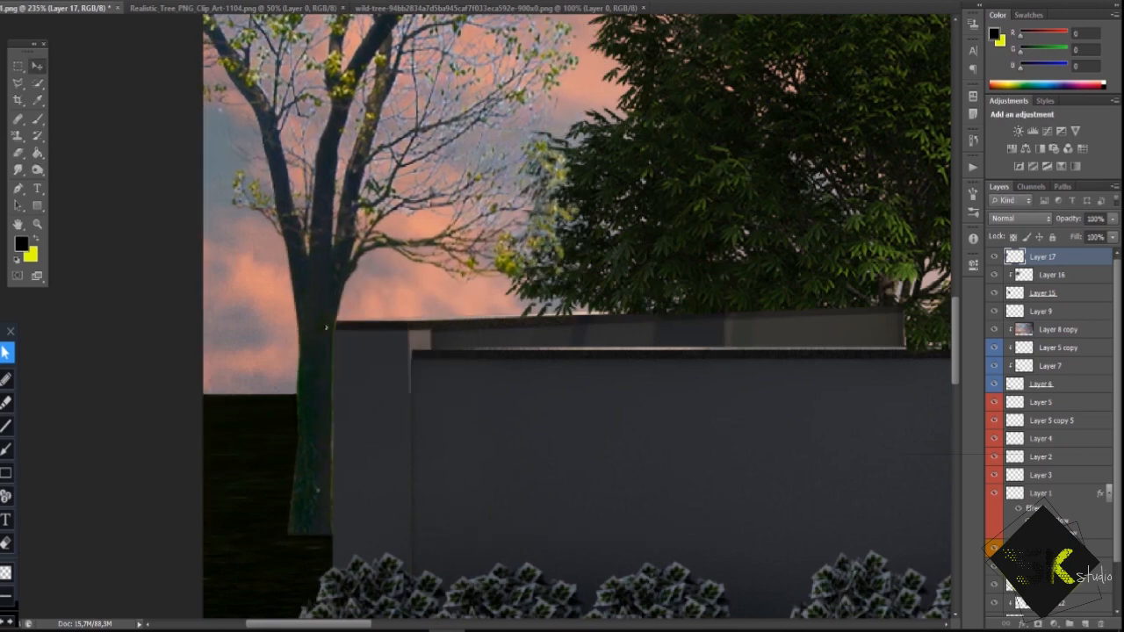
# Add a new layer clipped to the bare tree, then scale the tree down and reposition it by the wall
pyautogui.scroll(6, 297, 483)
pyautogui.scroll(-12, 346, 438)
pyautogui.scroll(2, 574, 253)
pyautogui.keyDown('alt'); pyautogui.click(1050, 279); pyautogui.keyUp('alt')
pyautogui.moveTo(312, 56); pyautogui.dragTo(333, 87)
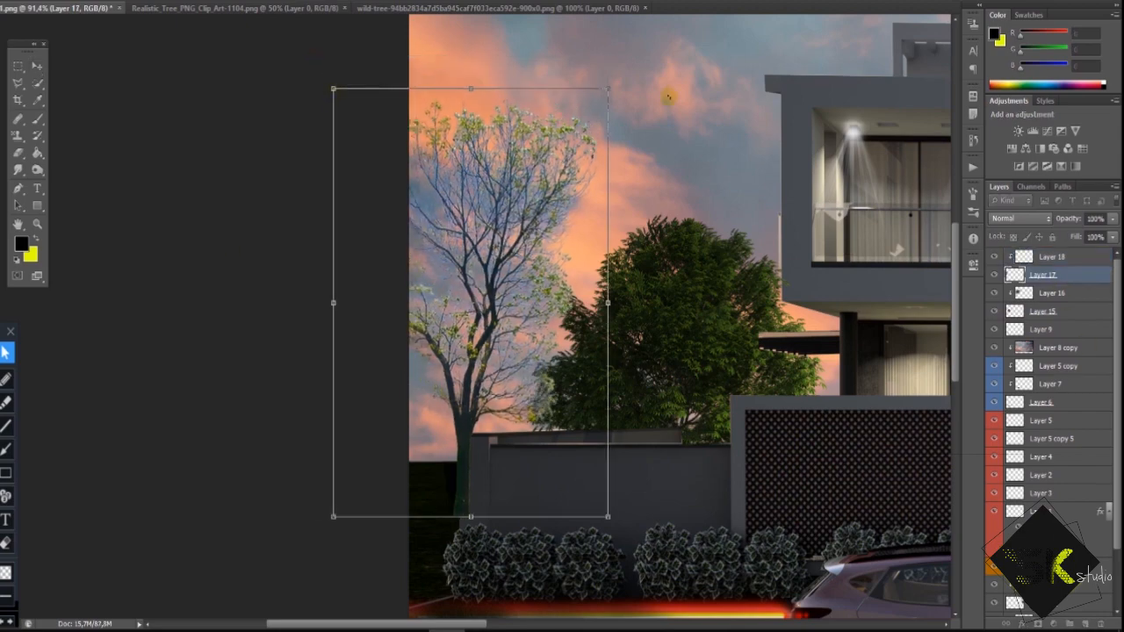
pyautogui.moveTo(607, 88); pyautogui.dragTo(565, 156)
pyautogui.moveTo(507, 249); pyautogui.dragTo(513, 238)
pyautogui.press('Return')
# Warp the resized bare tree to adjust its trunk beside the wall's end
pyautogui.scroll(8, 429, 486)
pyautogui.hotkey('ctrl', 't')
pyautogui.rightClick(524, 252)
pyautogui.click(566, 360)
pyautogui.scroll(-5, 537, 401)
pyautogui.moveTo(517, 415); pyautogui.dragTo(509, 421)
pyautogui.moveTo(629, 436); pyautogui.dragTo(646, 430)
pyautogui.moveTo(490, 461); pyautogui.dragTo(490, 467)
pyautogui.press('Return')
# Erase the trunk parts overlapping the wall at 43% layer opacity, then restore the opacity to 100%
pyautogui.scroll(-2, 562, 509)
pyautogui.scroll(8, 571, 509)
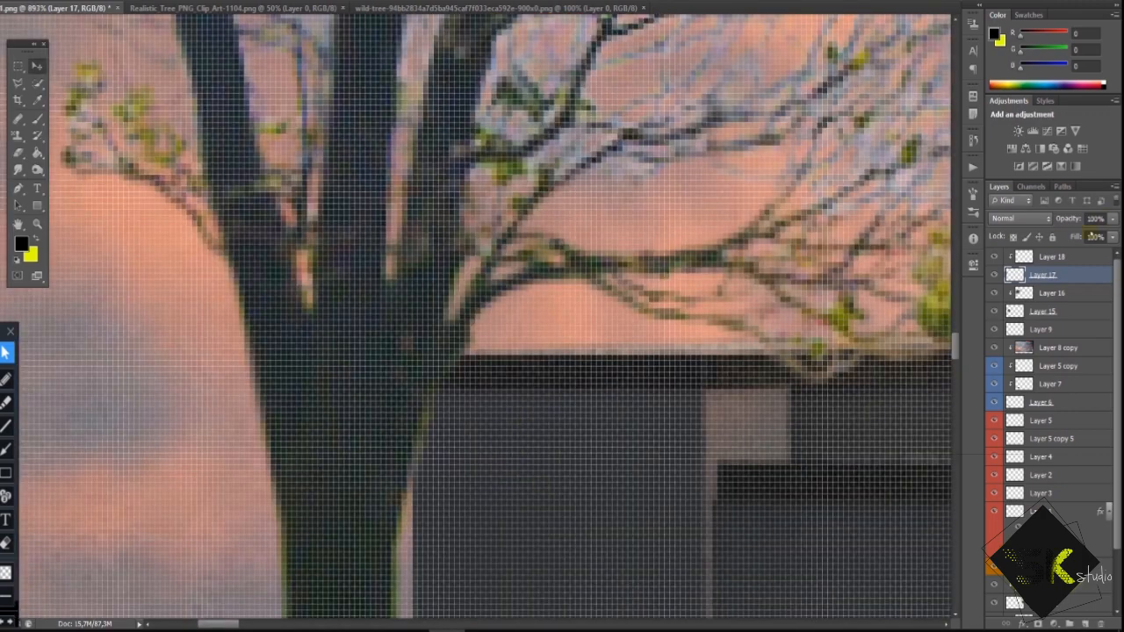
pyautogui.click(1111, 219)
pyautogui.moveTo(1113, 236); pyautogui.dragTo(1078, 235)
pyautogui.click(18, 152)
pyautogui.keyDown('alt'); pyautogui.rightClick(532, 409); pyautogui.keyUp('alt')
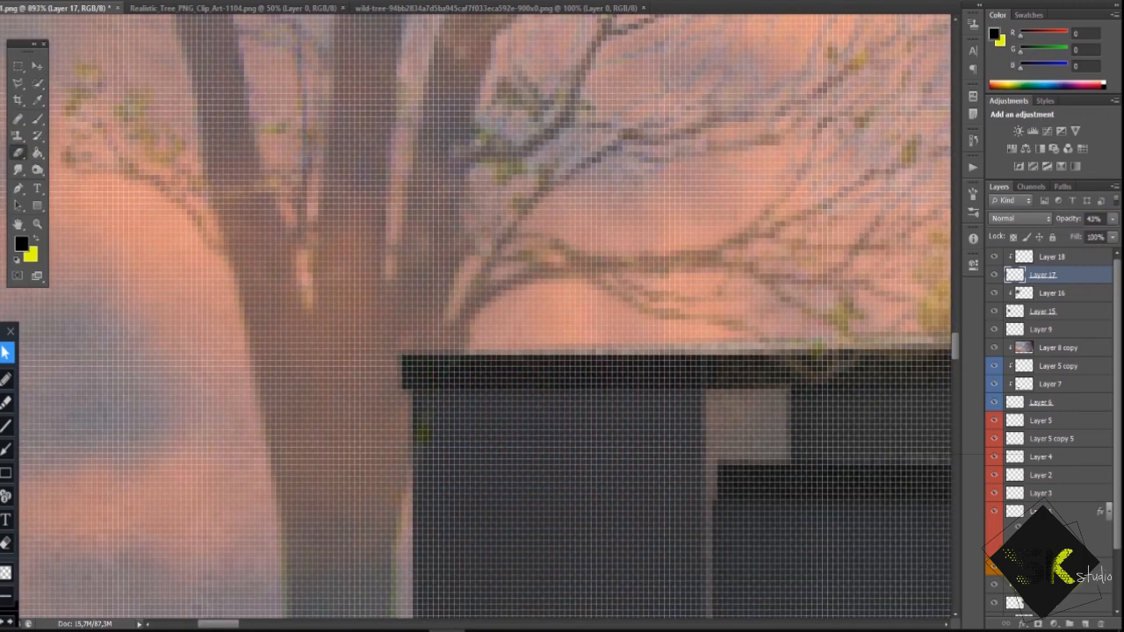
pyautogui.click(1112, 219)
pyautogui.moveTo(1078, 235); pyautogui.dragTo(1113, 236)
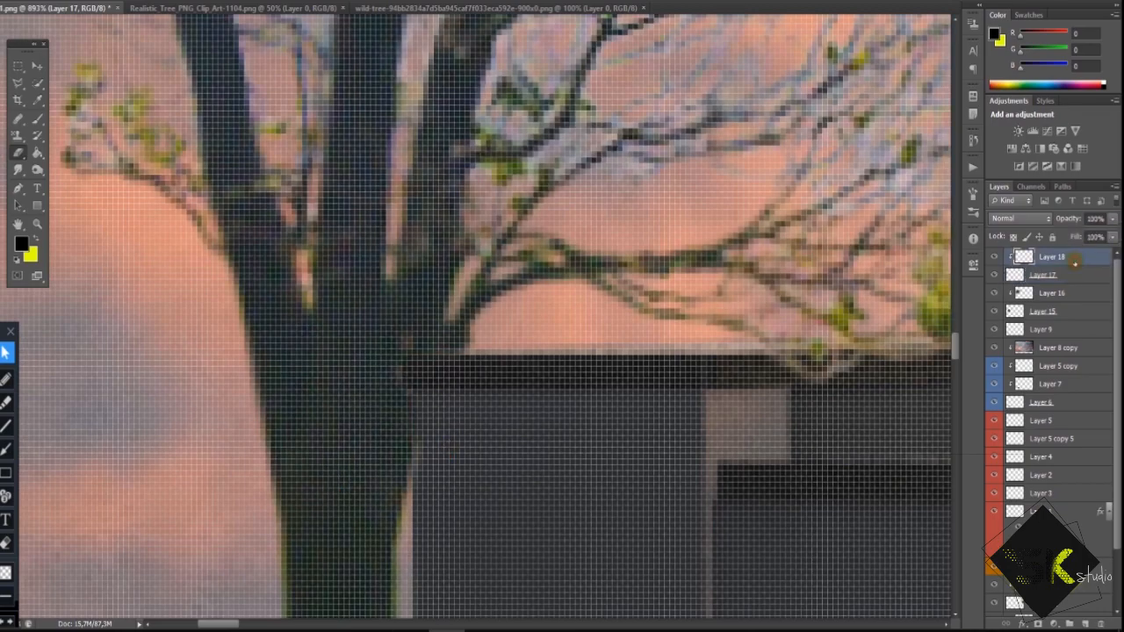
# Paint black shading over the bare tree on its clipped layer and set that layer's opacity to 68%
pyautogui.click(1073, 257)
pyautogui.scroll(-1, 1053, 272)
pyautogui.scroll(-4, 733, 344)
pyautogui.press('b')
pyautogui.scroll(-4, 615, 377)
pyautogui.click(418, 554)
pyautogui.scroll(-3, 287, 414)
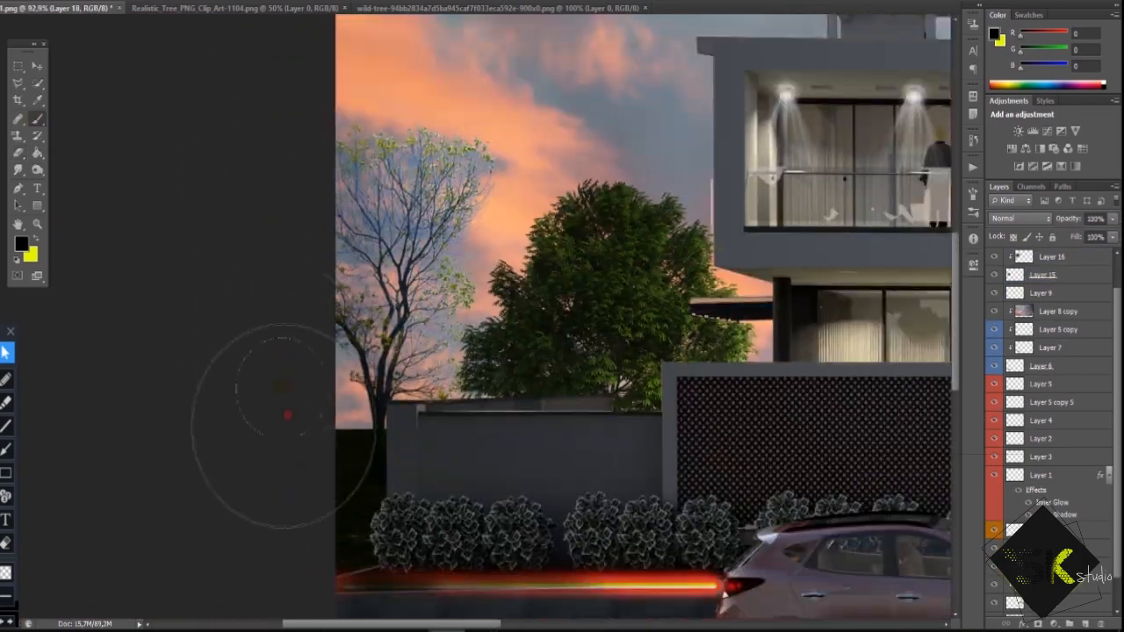
pyautogui.moveTo(261, 336); pyautogui.dragTo(319, 117)
pyautogui.moveTo(307, 426); pyautogui.dragTo(35, 363)
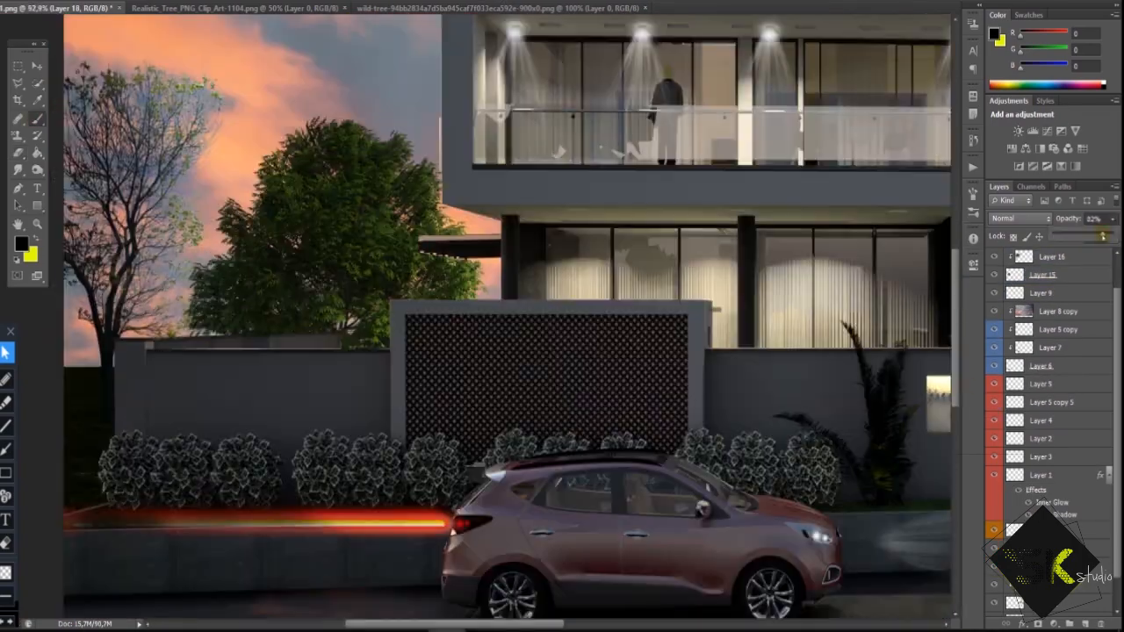
pyautogui.moveTo(157, 253)
pyautogui.mouseDown()
pyautogui.moveTo(118, 413)
pyautogui.moveTo(330, 405)
pyautogui.mouseUp()
pyautogui.scroll(1, 330, 405)
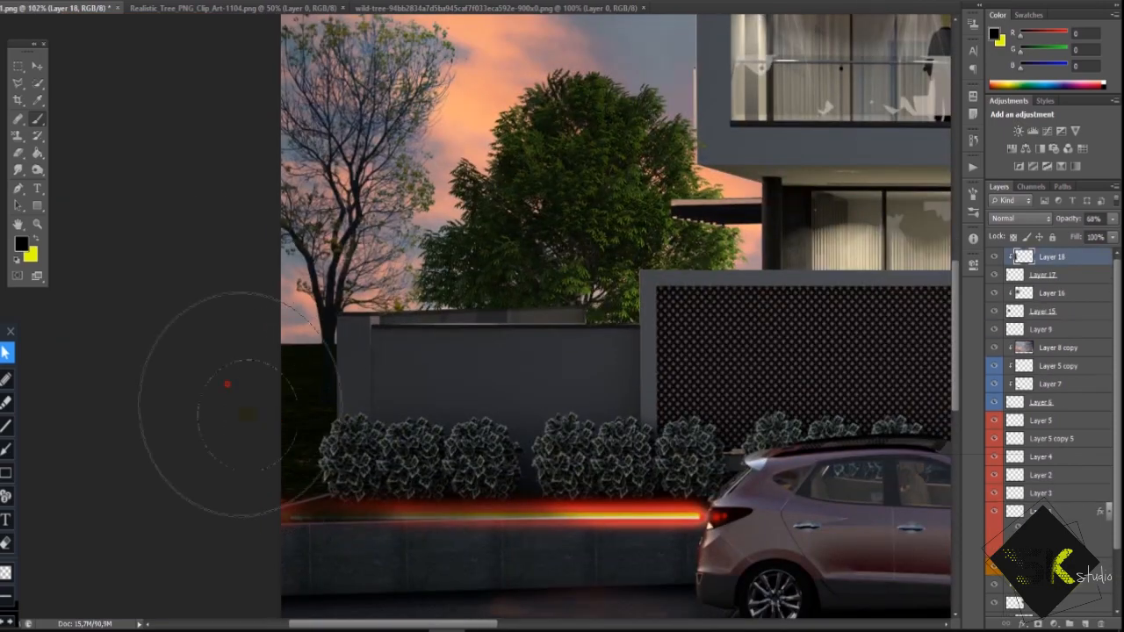
pyautogui.scroll(-3, 227, 384)
pyautogui.scroll(4, 127, 408)
# Open 222.png, duplicate its layer and cut out the conifer with the Background Eraser
pyautogui.click(25, 1)
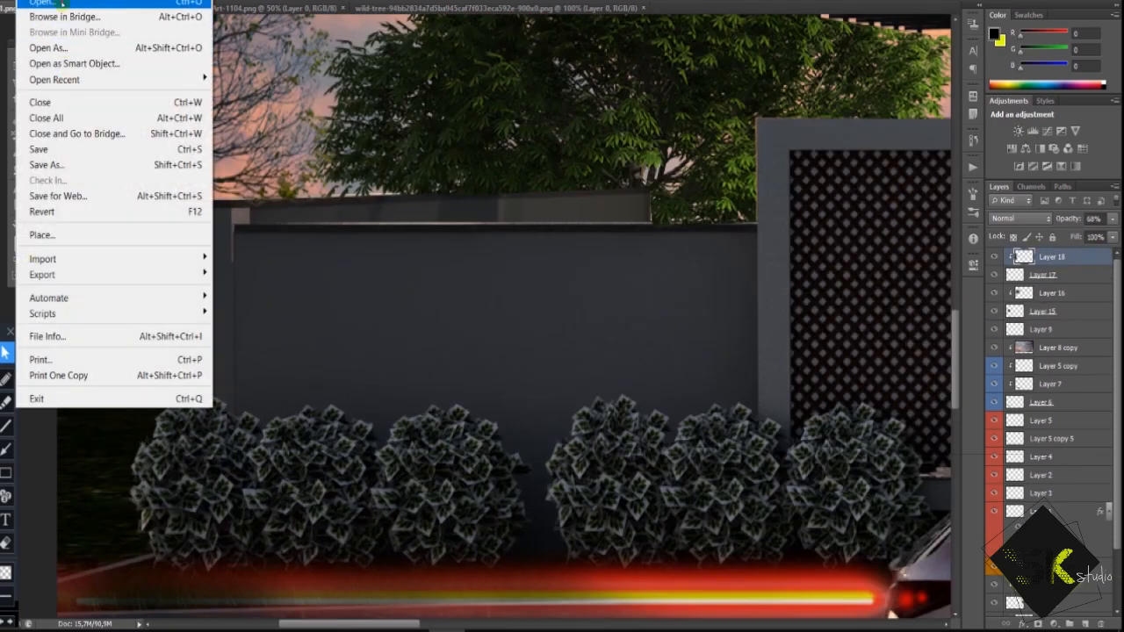
pyautogui.click(61, 3)
pyautogui.doubleClick(656, 157)
pyautogui.moveTo(454, 311); pyautogui.dragTo(436, 294)
pyautogui.hotkey('ctrl', 'j')
pyautogui.rightClick(18, 153)
pyautogui.click(75, 167)
# Copy the cut-out conifer into the render as an unclipped layer and move it in front of the wall
pyautogui.click(37, 66)
pyautogui.moveTo(574, 333)
pyautogui.mouseDown()
pyautogui.moveTo(496, 271)
pyautogui.moveTo(35, 7)
pyautogui.moveTo(281, 237)
pyautogui.mouseUp()
pyautogui.scroll(-3, 281, 237)
pyautogui.keyDown('alt'); pyautogui.click(1069, 265); pyautogui.keyUp('alt')
pyautogui.rightClick(1069, 264)
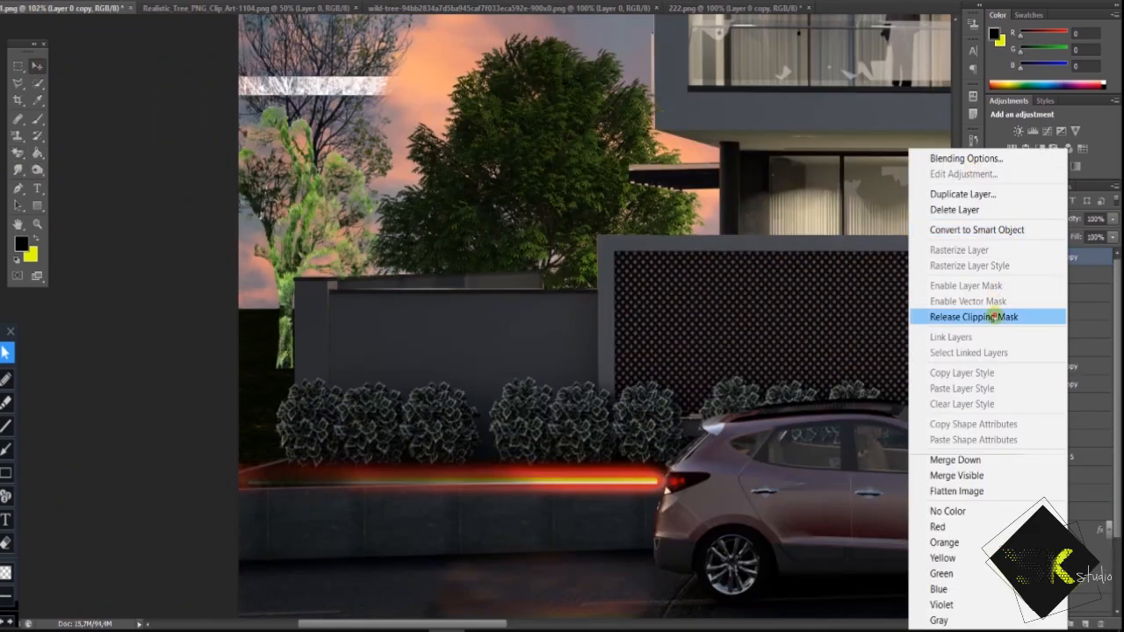
pyautogui.click(975, 313)
pyautogui.scroll(-3, 475, 342)
pyautogui.moveTo(432, 518)
pyautogui.mouseDown()
pyautogui.moveTo(527, 178)
pyautogui.moveTo(737, 177)
pyautogui.mouseUp()
pyautogui.click(481, 307)
pyautogui.hotkey('ctrl', 'z')
pyautogui.keyDown('alt'); pyautogui.rightClick(421, 277); pyautogui.keyUp('alt')
pyautogui.click(200, 4)
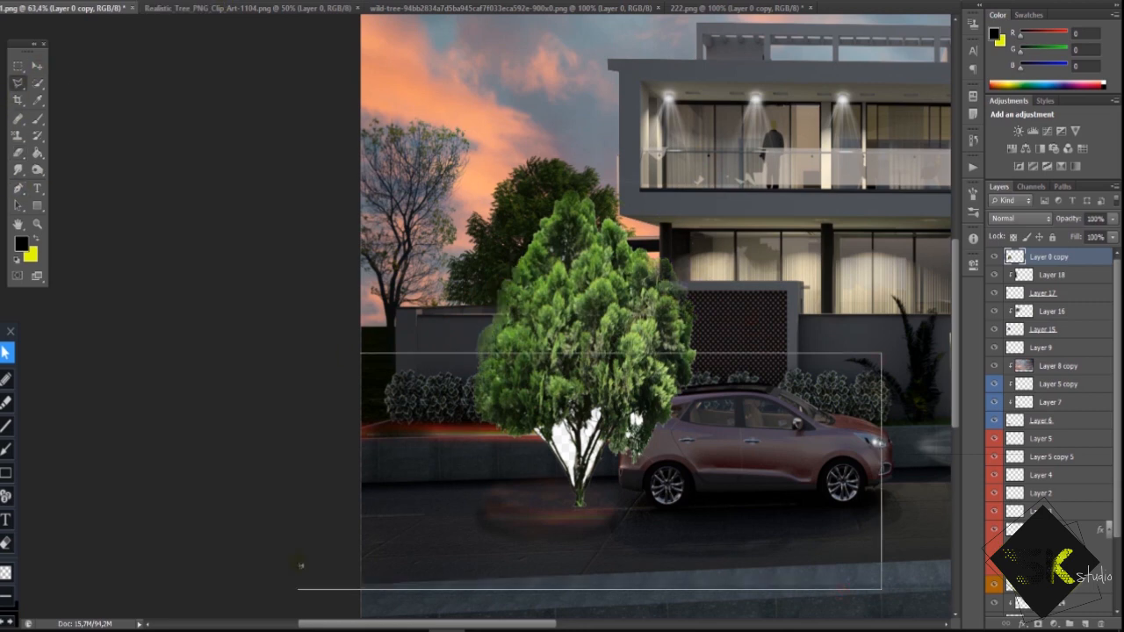
pyautogui.click(386, 356)
pyautogui.press('v')
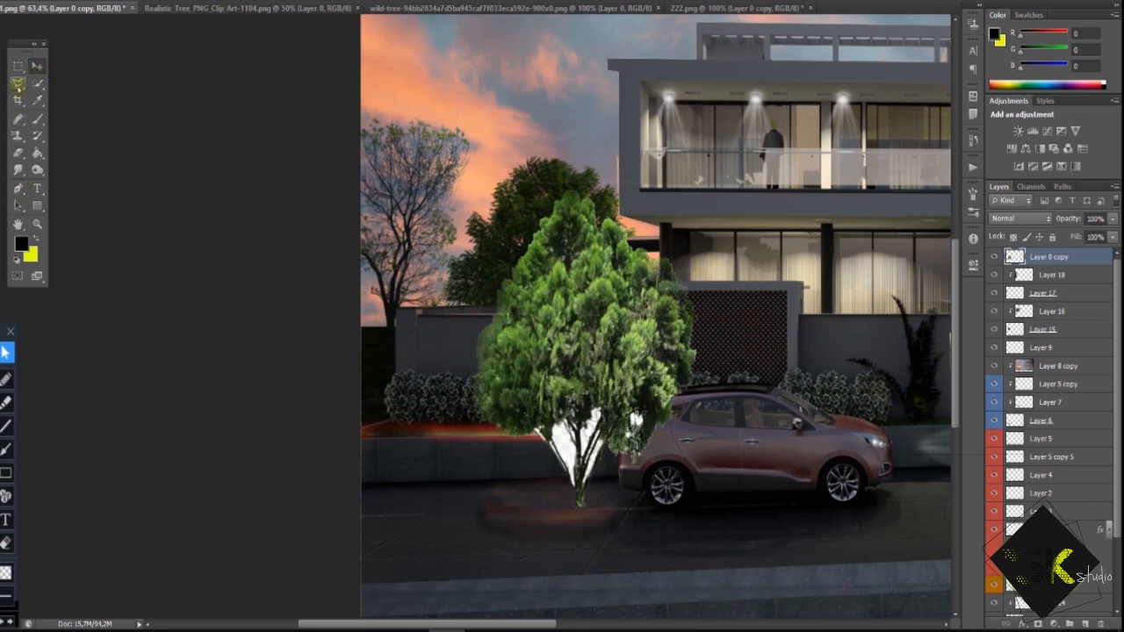
# Outline the conifer's trunk and lower section with the Polygonal Lasso and delete it
pyautogui.click(18, 84)
pyautogui.click(374, 400)
pyautogui.click(944, 399)
pyautogui.click(606, 518)
pyautogui.press('Delete')
pyautogui.hotkey('ctrl', 'd')
# Scale the trimmed conifer down and move it to the render's left edge
pyautogui.scroll(7, 214, 395)
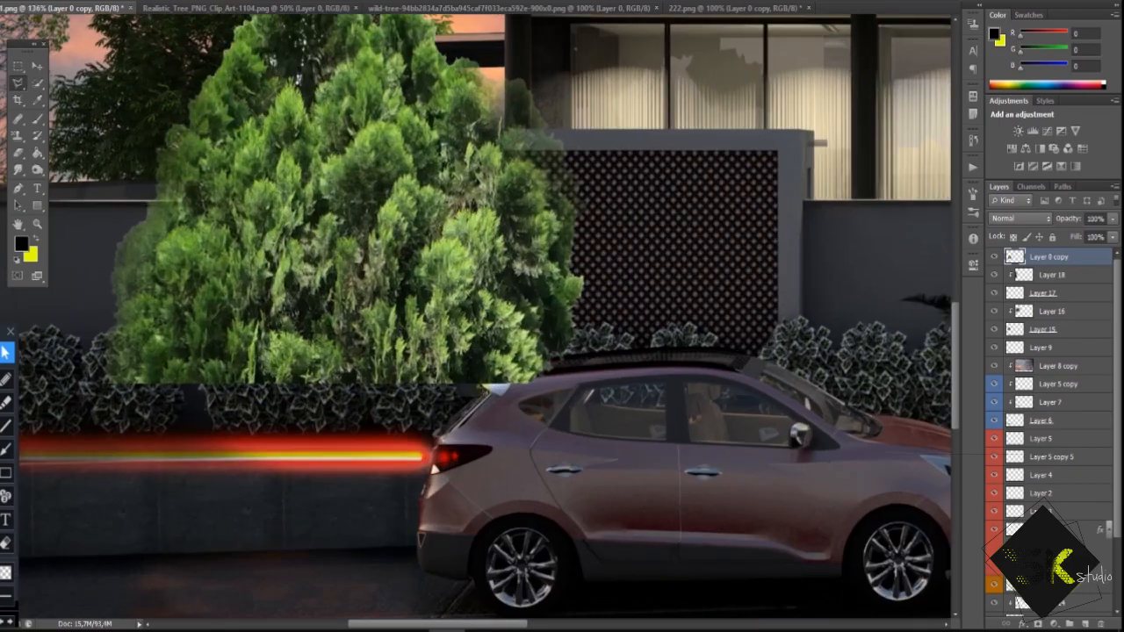
pyautogui.moveTo(386, 256); pyautogui.dragTo(394, 206)
pyautogui.scroll(-6, 404, 325)
pyautogui.hotkey('ctrl', 't')
pyautogui.moveTo(542, 131); pyautogui.dragTo(391, 248)
pyautogui.moveTo(351, 358); pyautogui.dragTo(135, 293)
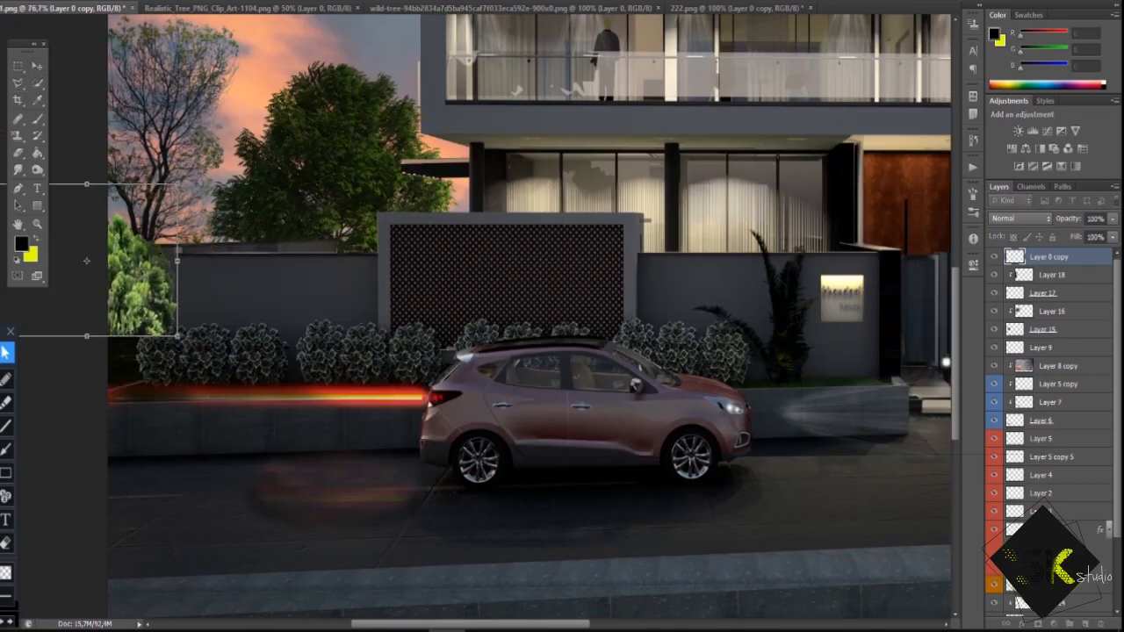
# Shrink the conifer further and fit it beside the bare tree's trunk at the wall's end
pyautogui.moveTo(178, 183); pyautogui.dragTo(133, 220)
pyautogui.moveTo(91, 303); pyautogui.dragTo(114, 281)
pyautogui.scroll(7, 113, 281)
pyautogui.hscroll(-3, 176, 246)
pyautogui.moveTo(221, 133); pyautogui.dragTo(301, 199)
pyautogui.moveTo(476, 323); pyautogui.dragTo(478, 286)
pyautogui.press('Return')
# Move the conifer's layer below the bare tree's layer and readjust the conifer's size and position
pyautogui.moveTo(1064, 258); pyautogui.dragTo(1058, 301)
pyautogui.moveTo(430, 266)
pyautogui.mouseDown()
pyautogui.moveTo(434, 252)
pyautogui.moveTo(436, 268)
pyautogui.mouseUp()
pyautogui.scroll(-8, 448, 230)
pyautogui.hotkey('ctrl', 't')
pyautogui.moveTo(465, 182); pyautogui.dragTo(468, 177)
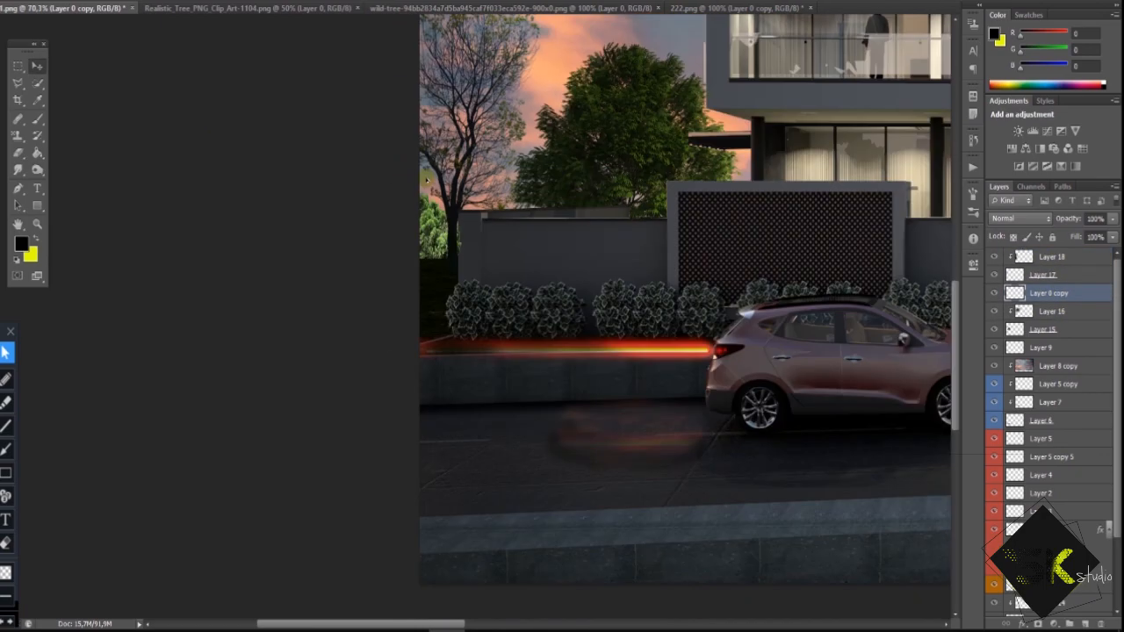
pyautogui.moveTo(509, 257); pyautogui.dragTo(499, 293)
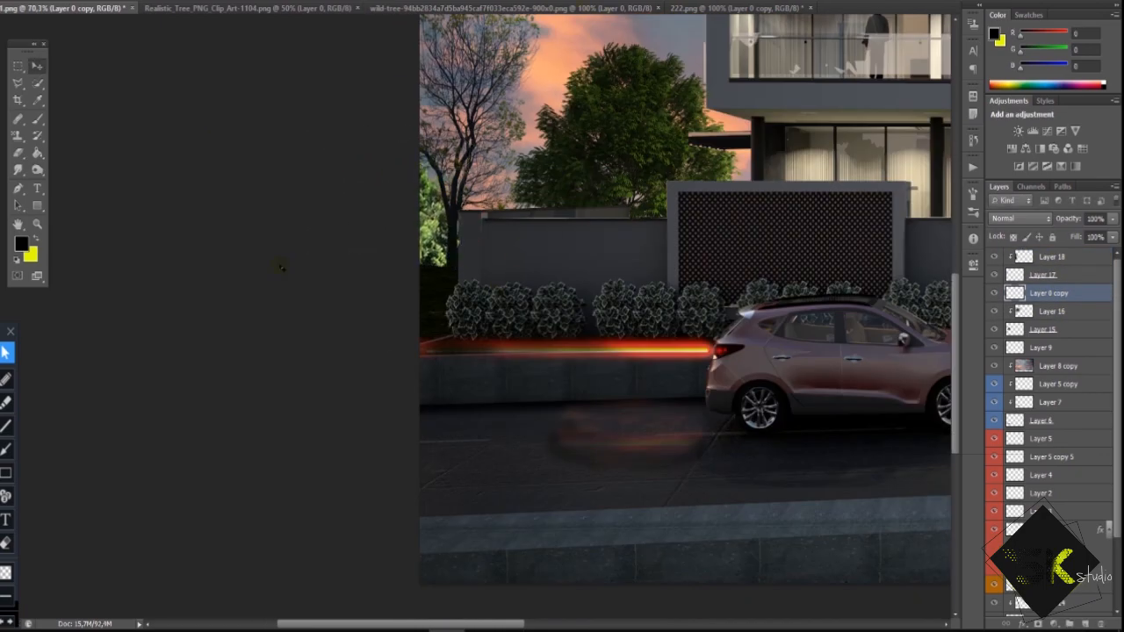
pyautogui.click(438, 227)
pyautogui.scroll(12, 438, 227)
pyautogui.scroll(-8, 447, 297)
# Add a new layer clipped to the conifer and paint black shading over its foliage
pyautogui.click(1049, 293)
pyautogui.click(1084, 623)
pyautogui.press('b')
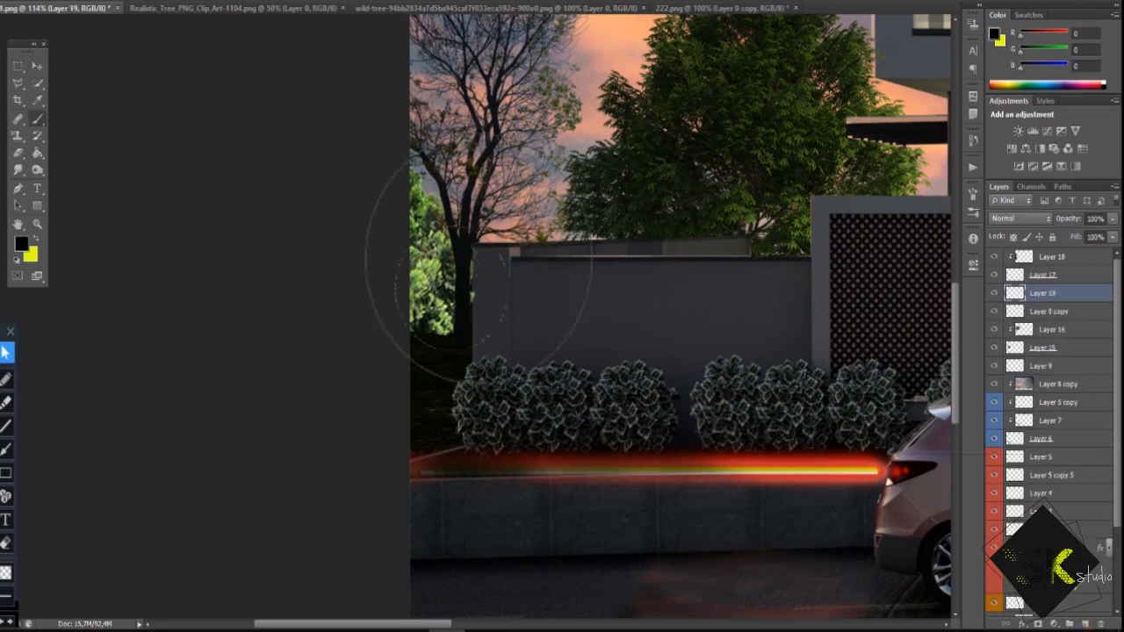
pyautogui.rightClick(1045, 292)
pyautogui.click(966, 316)
pyautogui.scroll(-10, 126, 313)
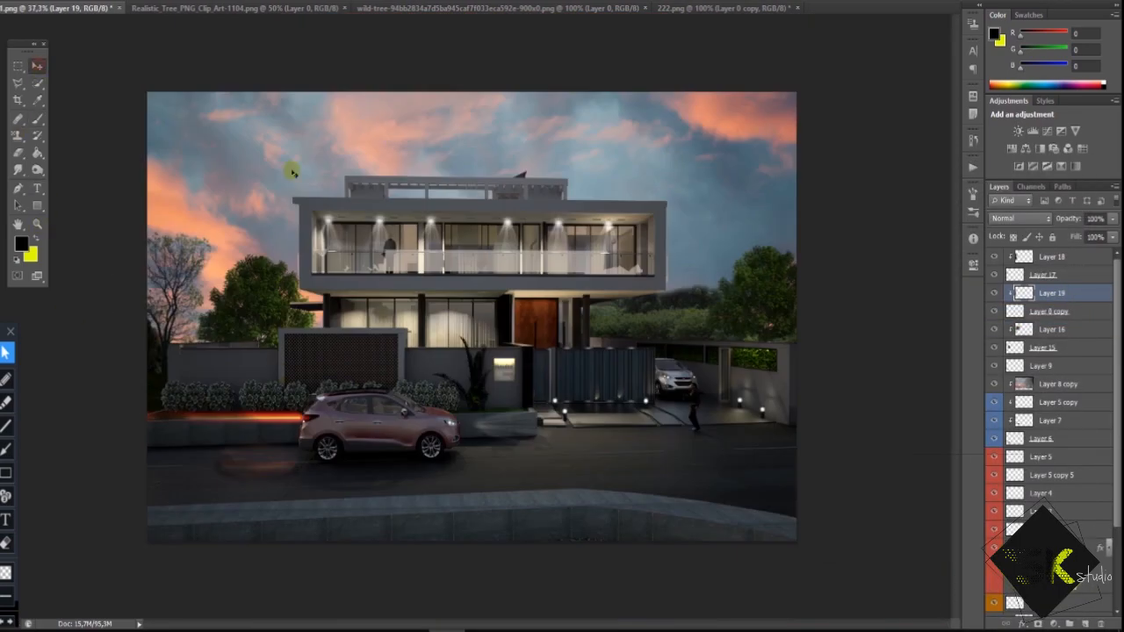
# Open the image leaf-3057193_960_720.png and copy it into the render
pyautogui.click(17, 2)
pyautogui.click(50, 45)
pyautogui.click(572, 303)
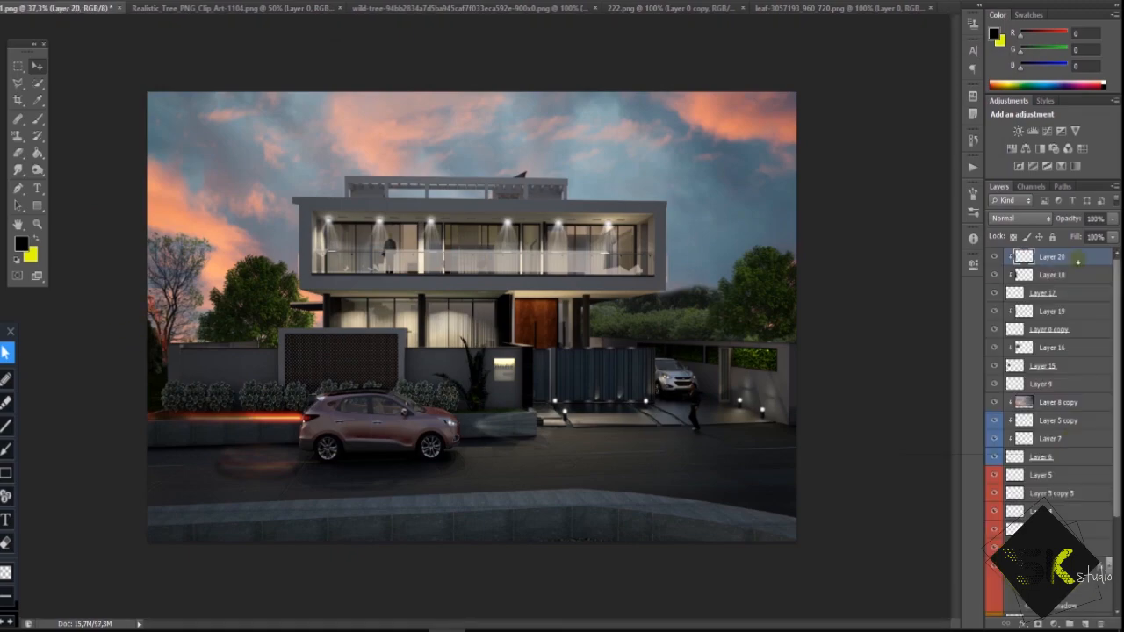
# Scale the leaf image down and reposition it in the render
pyautogui.scroll(3, 562, 334)
pyautogui.scroll(5, 554, 519)
pyautogui.moveTo(405, 383); pyautogui.dragTo(426, 281)
pyautogui.scroll(-4, 399, 514)
pyautogui.moveTo(413, 439); pyautogui.dragTo(500, 435)
pyautogui.hotkey('ctrl', 't')
pyautogui.moveTo(595, 278); pyautogui.dragTo(563, 324)
pyautogui.moveTo(460, 505); pyautogui.dragTo(360, 481)
pyautogui.press('Return')
pyautogui.scroll(-4, 231, 181)
pyautogui.scroll(4, 49, 401)
pyautogui.click(49, 402)
pyautogui.scroll(3, 49, 401)
pyautogui.moveTo(109, 259); pyautogui.dragTo(89, 213)
pyautogui.click(1085, 623)
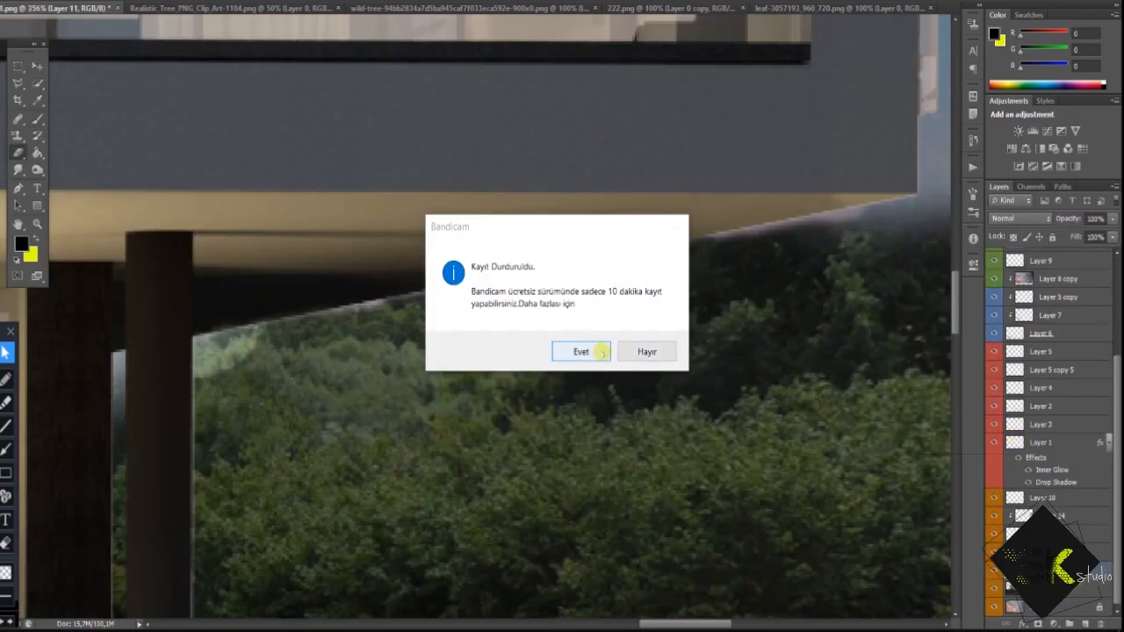
pyautogui.click(580, 351)
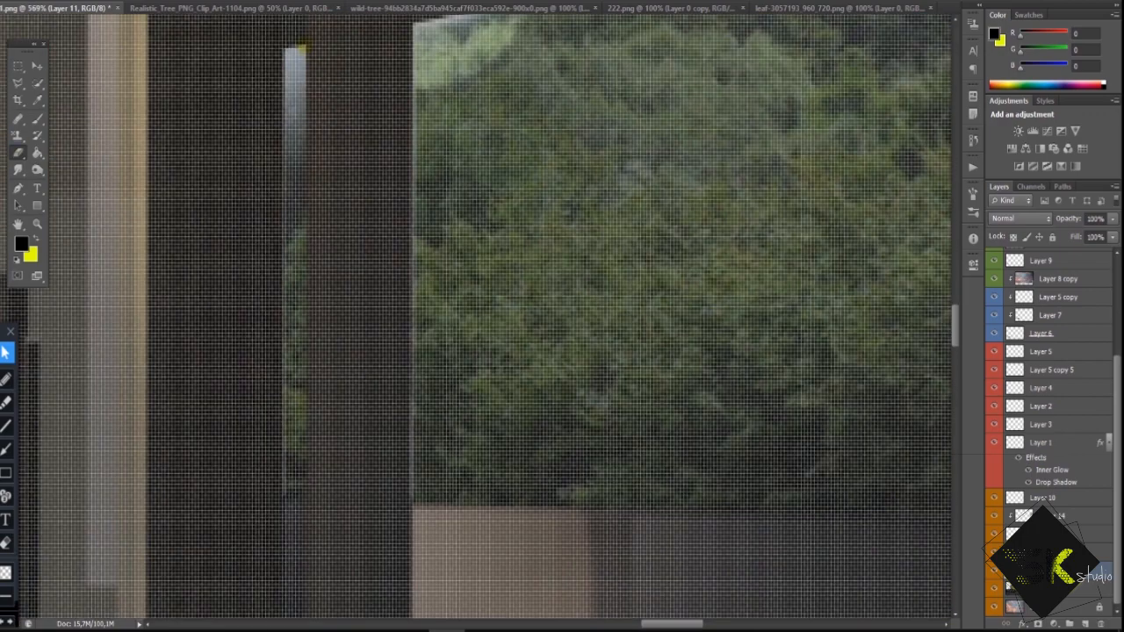
# Add a new violet-labelled layer and stamp a small flock of black birds in the sky above the left trees
pyautogui.scroll(-4, 321, 443)
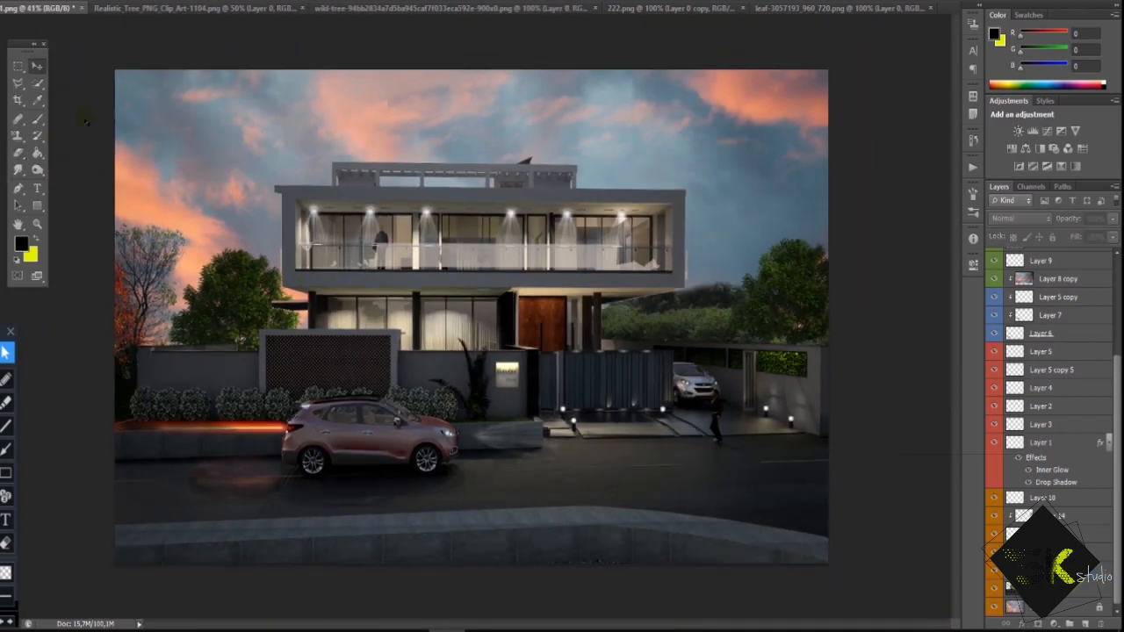
pyautogui.click(1086, 623)
pyautogui.rightClick(1057, 256)
pyautogui.click(960, 604)
pyautogui.doubleClick(178, 284)
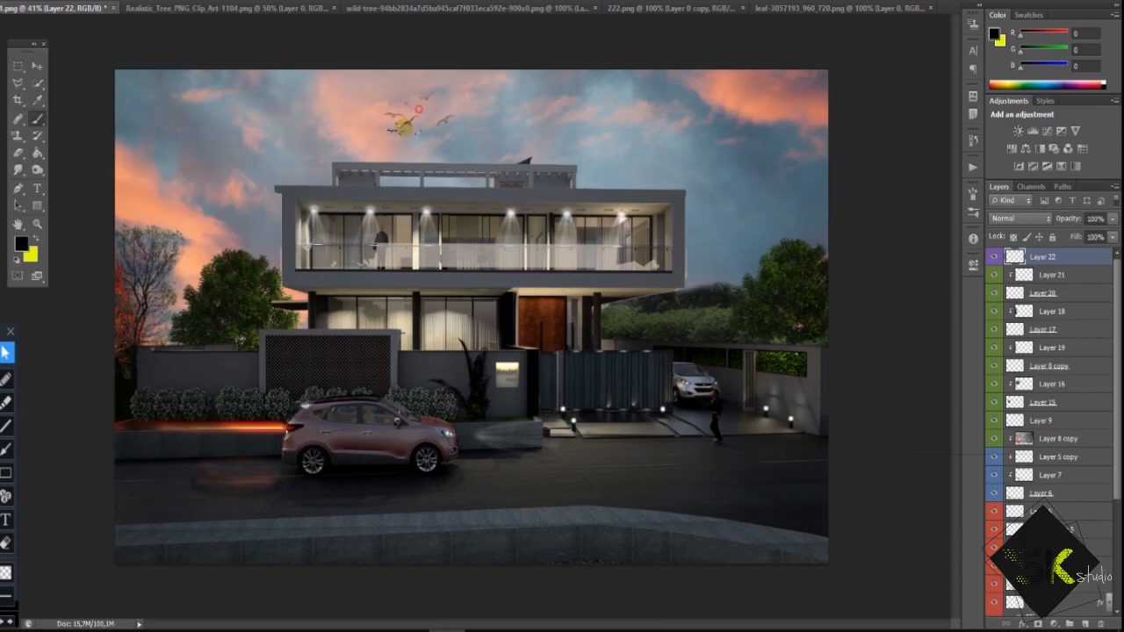
pyautogui.scroll(1, 241, 126)
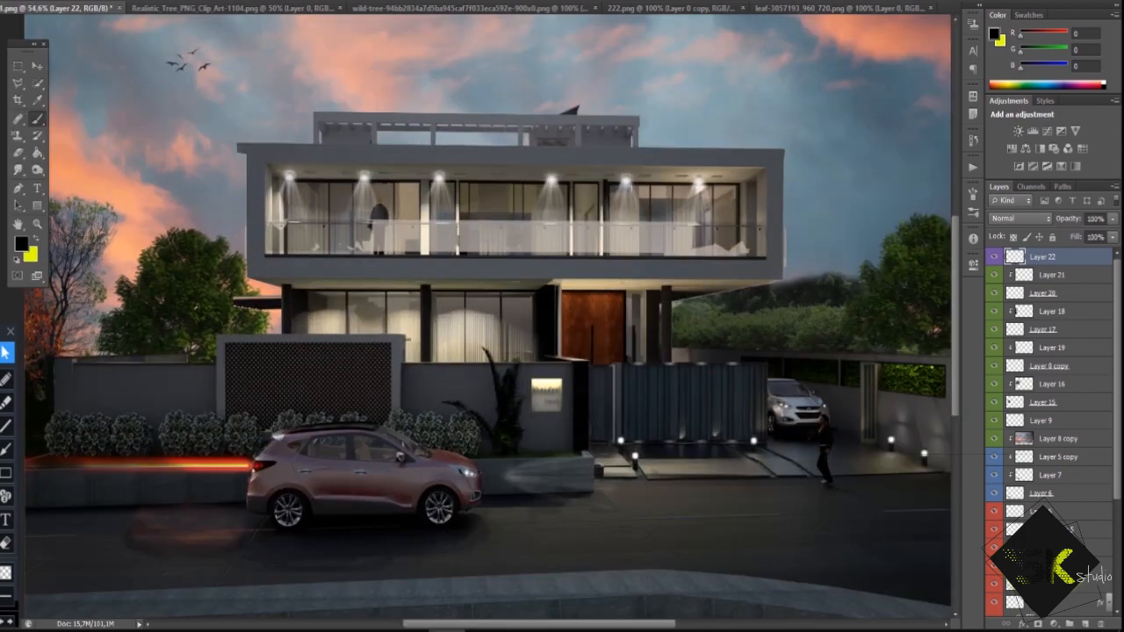
# Open the people-transparent image of the crouching photographer, copy it into the render and close the unneeded tree and leaf images
pyautogui.hotkey('ctrl', 'o')
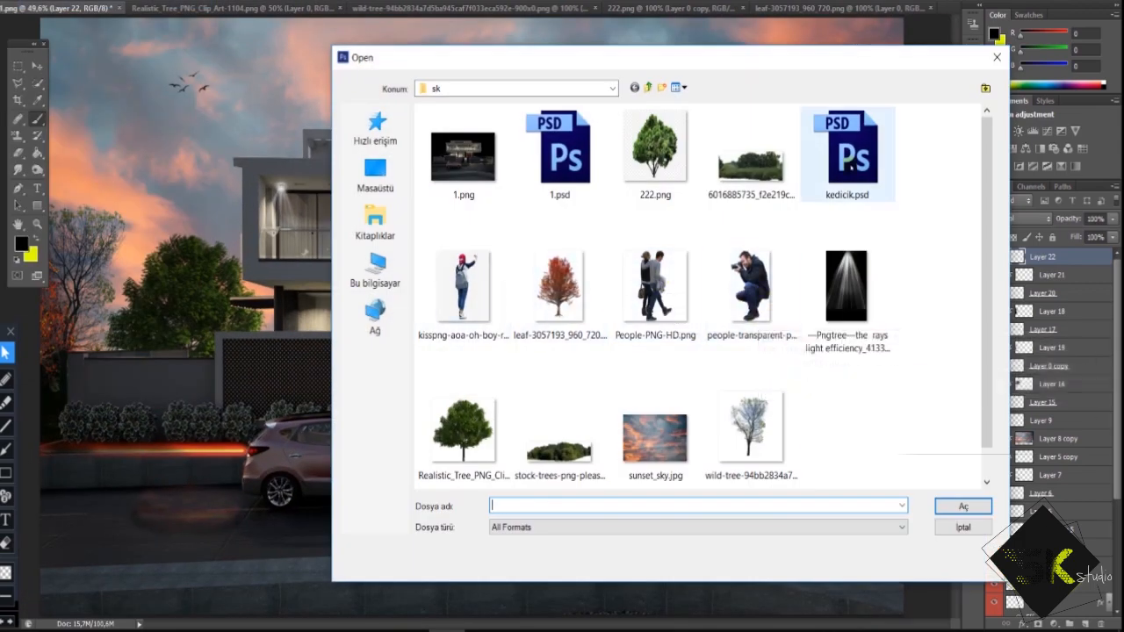
pyautogui.doubleClick(751, 285)
pyautogui.moveTo(57, 9); pyautogui.dragTo(403, 175)
pyautogui.click(211, 8)
pyautogui.click(568, 221)
pyautogui.click(210, 8)
pyautogui.click(408, 8)
pyautogui.moveTo(218, 12); pyautogui.dragTo(573, 363)
# Scale the photographer down and place him on the road edge by the front curb
pyautogui.hotkey('ctrl', 't')
pyautogui.moveTo(681, 165); pyautogui.dragTo(512, 472)
pyautogui.moveTo(498, 531); pyautogui.dragTo(640, 532)
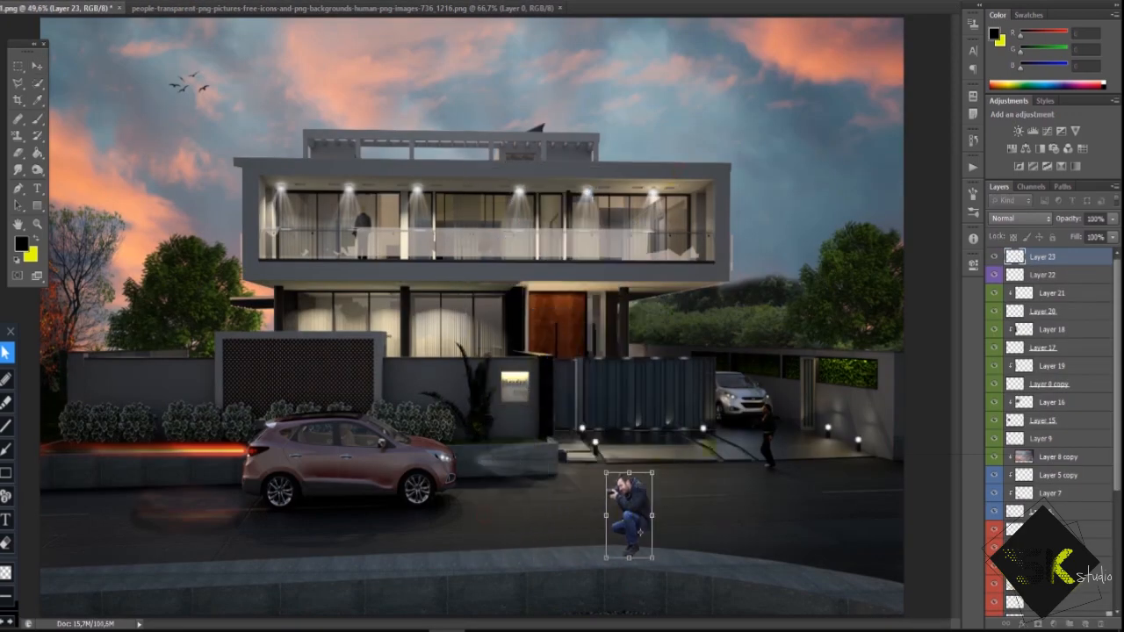
# Add a new layer clipped to the photographer and paint black shading over him at 53% opacity
pyautogui.scroll(10, 645, 545)
pyautogui.click(1084, 624)
pyautogui.rightClick(1054, 257)
pyautogui.click(1013, 316)
pyautogui.click(38, 119)
pyautogui.click(35, 2)
pyautogui.click(54, 90)
pyautogui.moveTo(614, 184)
pyautogui.mouseDown()
pyautogui.moveTo(682, 499)
pyautogui.moveTo(527, 206)
pyautogui.mouseUp()
pyautogui.hotkey('ctrl', 'z')
pyautogui.moveTo(703, 422)
pyautogui.mouseDown()
pyautogui.moveTo(431, 444)
pyautogui.moveTo(570, 368)
pyautogui.moveTo(544, 255)
pyautogui.mouseUp()
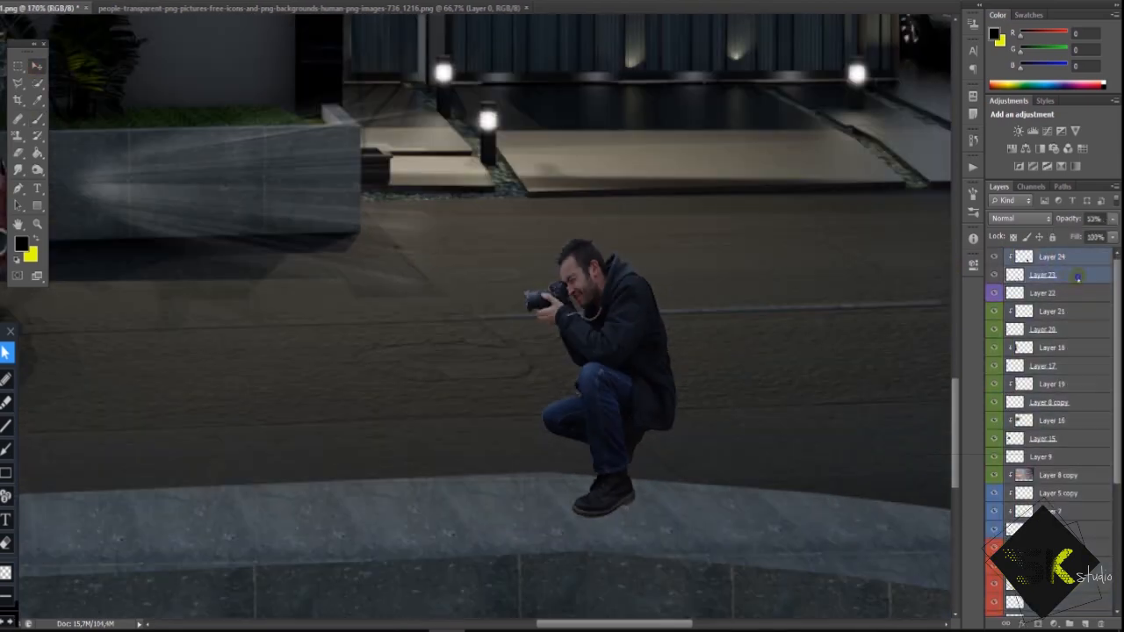
# Merge the shading into the photographer's layer and duplicate the merged figure
pyautogui.rightClick(1068, 256)
pyautogui.click(957, 193)
pyautogui.press('Return')
pyautogui.moveTo(614, 375); pyautogui.dragTo(491, 401)
# Distort the photographer's copy so it lies flat along the curb as a cast shadow starting at his feet
pyautogui.hotkey('ctrl', 't')
pyautogui.rightClick(492, 401)
pyautogui.click(525, 243)
pyautogui.moveTo(546, 271); pyautogui.dragTo(669, 270)
pyautogui.moveTo(676, 264); pyautogui.dragTo(271, 534)
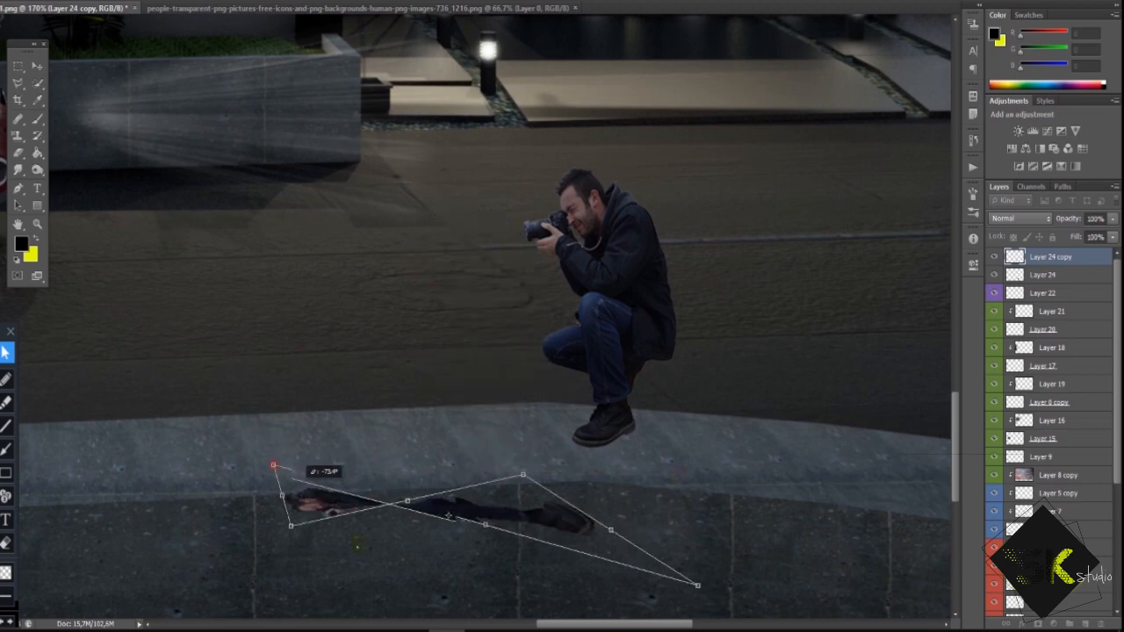
pyautogui.moveTo(276, 465); pyautogui.dragTo(377, 446)
pyautogui.moveTo(414, 518); pyautogui.dragTo(424, 532)
pyautogui.moveTo(774, 501); pyautogui.dragTo(670, 501)
pyautogui.moveTo(368, 441); pyautogui.dragTo(407, 441)
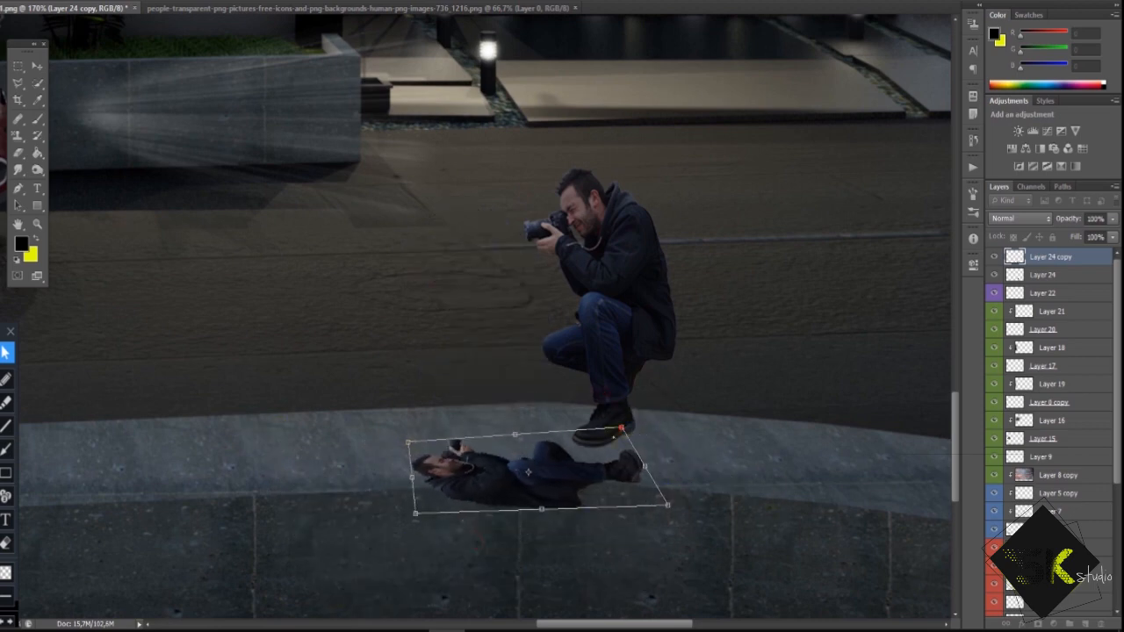
pyautogui.moveTo(621, 427); pyautogui.dragTo(615, 439)
pyautogui.moveTo(416, 513); pyautogui.dragTo(436, 511)
pyautogui.moveTo(413, 444); pyautogui.dragTo(413, 459)
pyautogui.moveTo(615, 439); pyautogui.dragTo(583, 450)
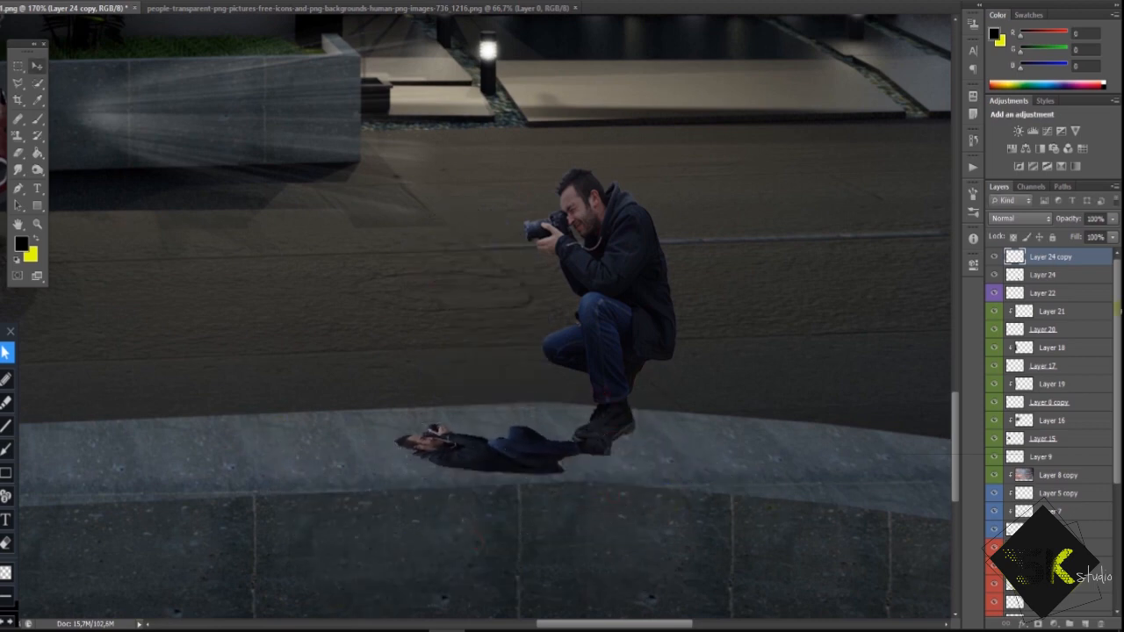
# Apply a black Color Overlay to the flattened photographer copy
pyautogui.rightClick(1065, 256)
pyautogui.click(964, 158)
pyautogui.click(792, 374)
pyautogui.click(1074, 267)
pyautogui.click(219, 592)
pyautogui.click(500, 432)
pyautogui.click(1101, 243)
# Reduce the photographer's shadow to 57% opacity and move its layer below the photographer's layer
pyautogui.click(1112, 219)
pyautogui.moveTo(1114, 235); pyautogui.dragTo(1087, 234)
pyautogui.moveTo(546, 482); pyautogui.dragTo(553, 492)
pyautogui.moveTo(1068, 262); pyautogui.dragTo(1065, 308)
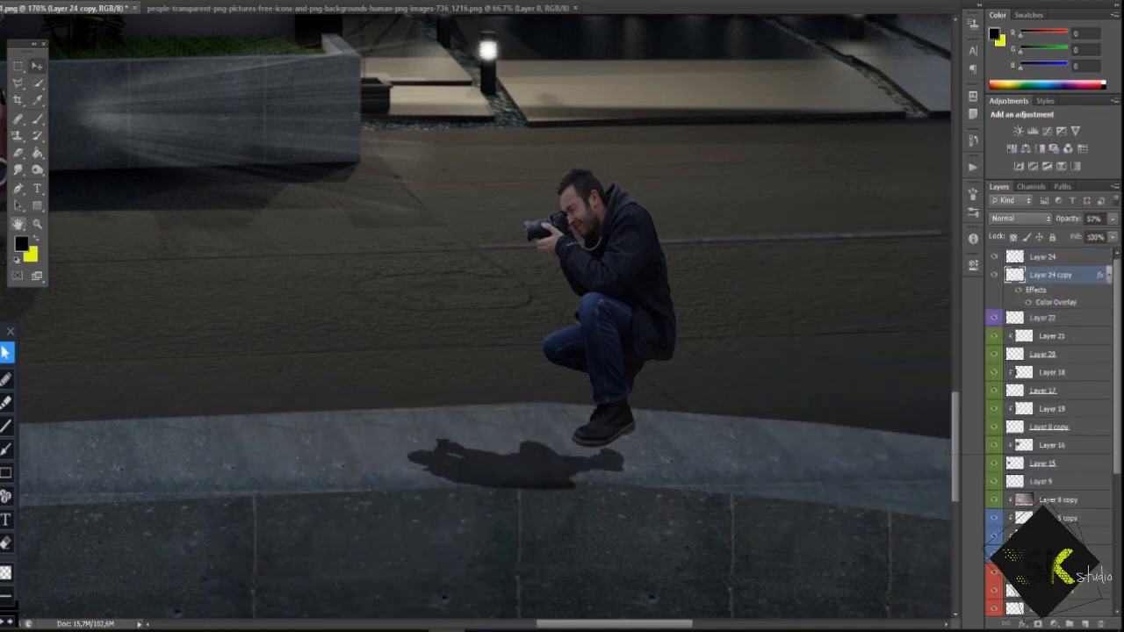
# Erase the parts of the photographer's shadow that hang over the curb edge and lower its opacity to 44%
pyautogui.click(18, 153)
pyautogui.scroll(7, 540, 506)
pyautogui.scroll(4, 526, 488)
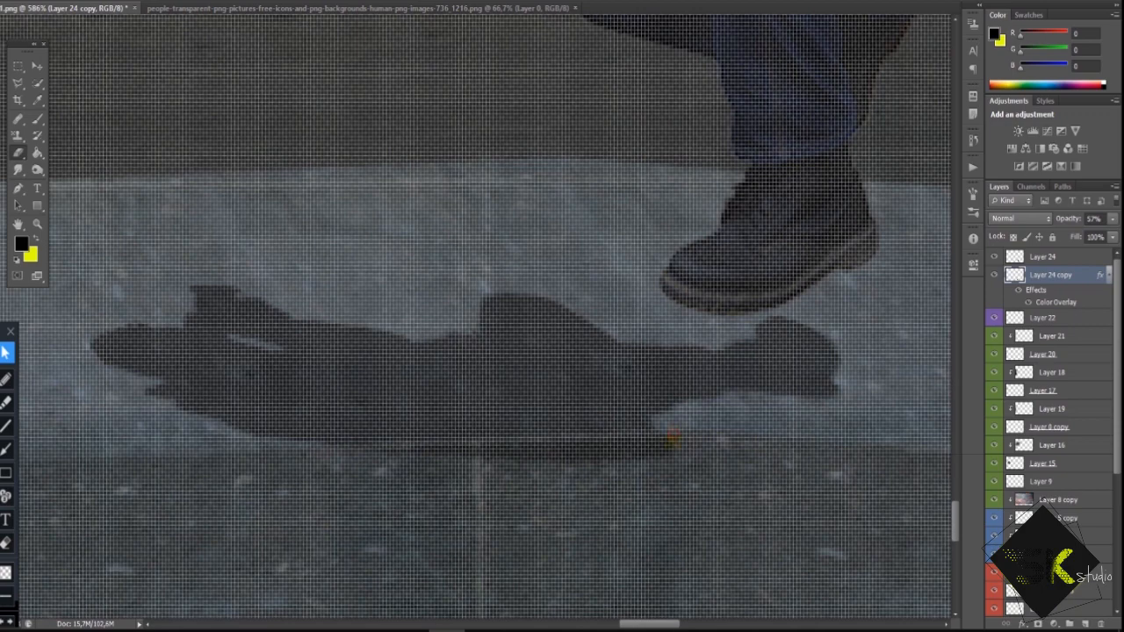
pyautogui.scroll(-8, 527, 439)
pyautogui.rightClick(548, 440)
pyautogui.click(608, 425)
pyautogui.press('Return')
pyautogui.moveTo(550, 461)
pyautogui.mouseDown()
pyautogui.moveTo(581, 446)
pyautogui.moveTo(569, 460)
pyautogui.mouseUp()
pyautogui.click(728, 389)
pyautogui.scroll(-6, 733, 378)
pyautogui.click(688, 406)
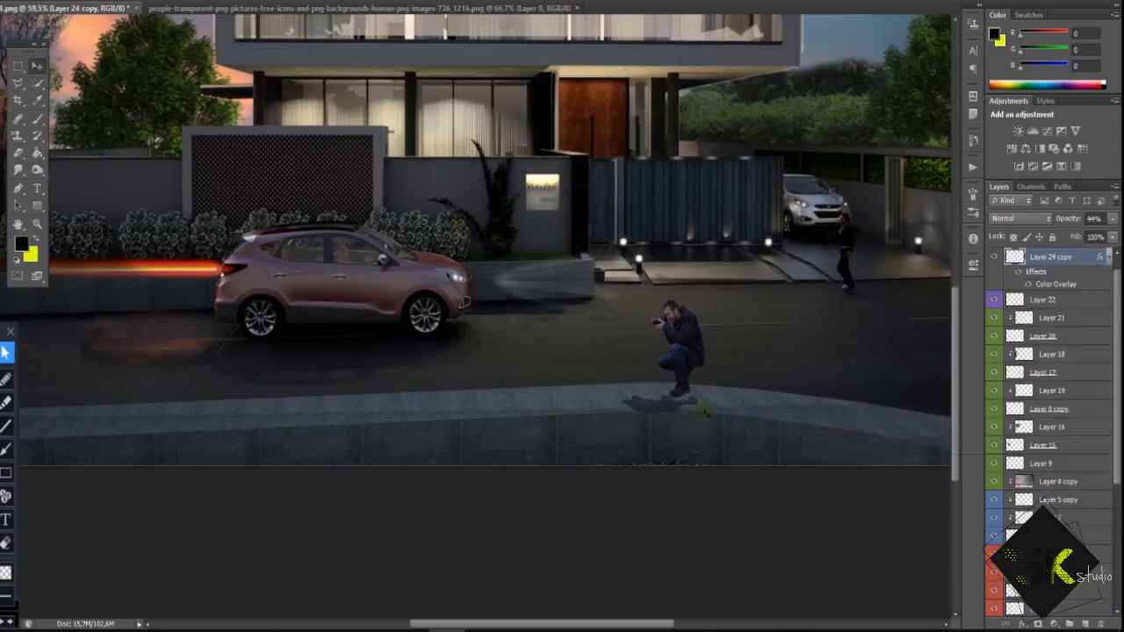
# Merge the photographer and his shadow into one layer and label it violet
pyautogui.scroll(1, 1042, 301)
pyautogui.click(1048, 274)
pyautogui.keyDown('ctrl'); pyautogui.click(1050, 258); pyautogui.keyUp('ctrl')
pyautogui.rightClick(1057, 258)
pyautogui.click(1026, 459)
pyautogui.rightClick(1066, 258)
pyautogui.click(955, 604)
pyautogui.click(708, 379)
# Open kedicik.psd and copy the kitten into the render
pyautogui.click(20, 2)
pyautogui.click(47, 3)
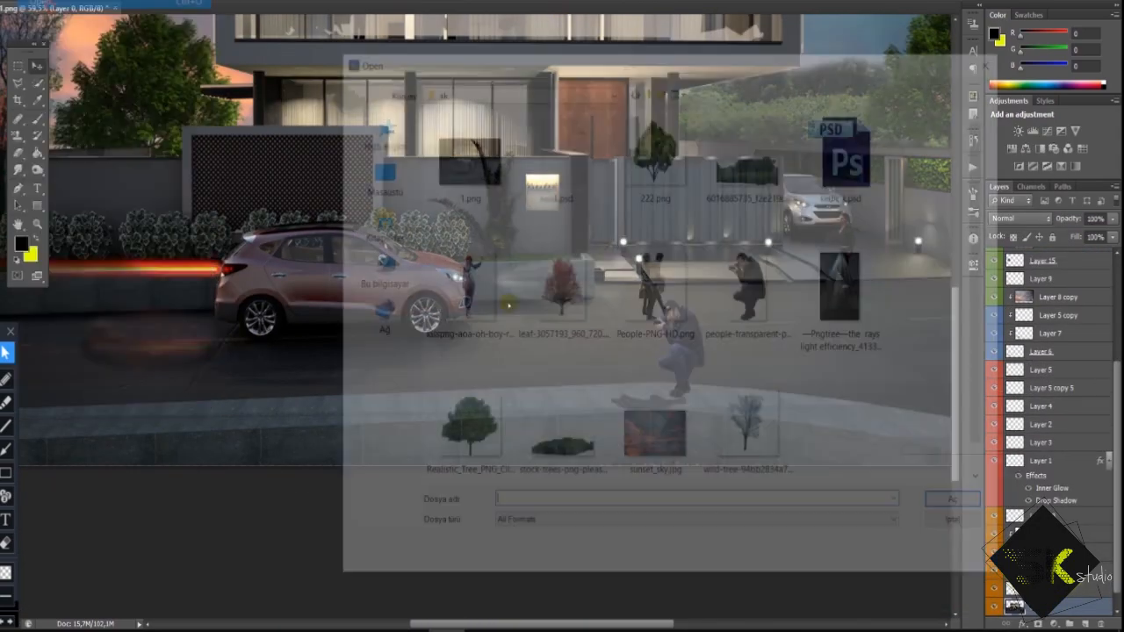
pyautogui.doubleClick(827, 169)
pyautogui.moveTo(488, 316); pyautogui.dragTo(575, 360)
# Scale the kitten down and place it on the curb facing the photographer
pyautogui.hotkey('ctrl', 't')
pyautogui.moveTo(611, 323); pyautogui.dragTo(563, 367)
pyautogui.moveTo(544, 387); pyautogui.dragTo(525, 358)
pyautogui.press('Return')
pyautogui.scroll(6, 590, 398)
pyautogui.hotkey('ctrl', 't')
pyautogui.moveTo(485, 291); pyautogui.dragTo(497, 301)
pyautogui.press('Return')
# Move the kitten's layer to the top of the layer stack and label it violet
pyautogui.moveTo(1062, 605); pyautogui.dragTo(1067, 258)
pyautogui.rightClick(1067, 258)
pyautogui.click(939, 605)
# Duplicate the kitten, flip the copy vertically and squash it beneath the kitten's paws as a shadow shape
pyautogui.keyDown('alt'); pyautogui.moveTo(553, 360); pyautogui.dragTo(555, 395); pyautogui.keyUp('alt')
pyautogui.hotkey('ctrl', 't')
pyautogui.rightClick(547, 391)
pyautogui.click(583, 466)
pyautogui.moveTo(497, 334); pyautogui.dragTo(514, 462)
pyautogui.moveTo(580, 336); pyautogui.dragTo(579, 452)
pyautogui.moveTo(531, 427); pyautogui.dragTo(531, 393)
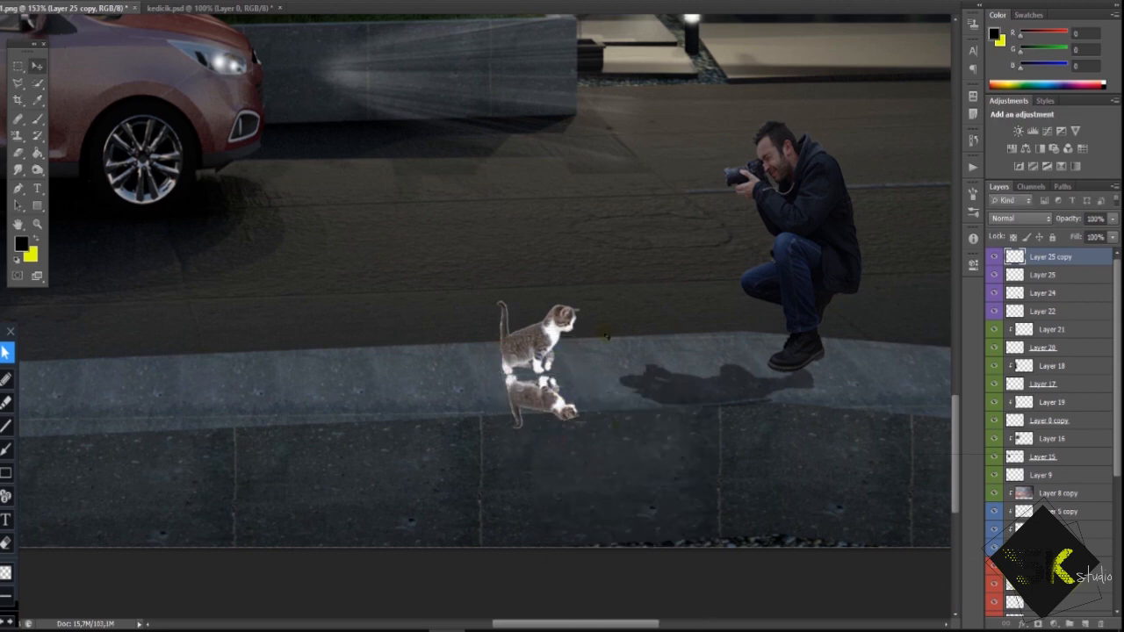
pyautogui.rightClick(1050, 255)
pyautogui.click(928, 155)
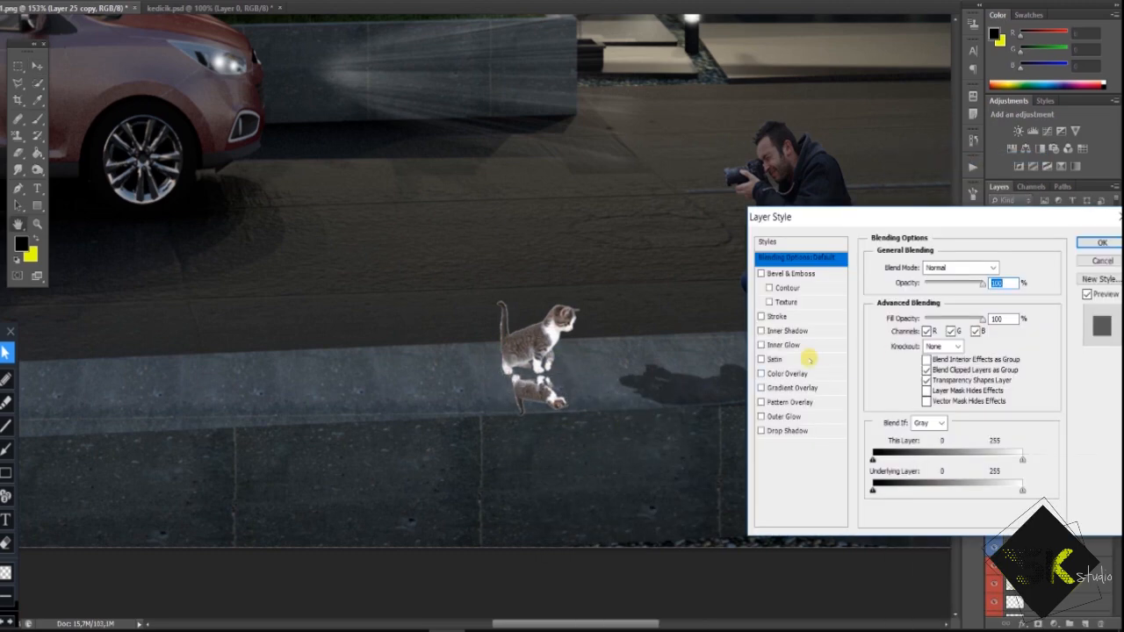
pyautogui.click(787, 344)
pyautogui.click(911, 313)
pyautogui.click(499, 432)
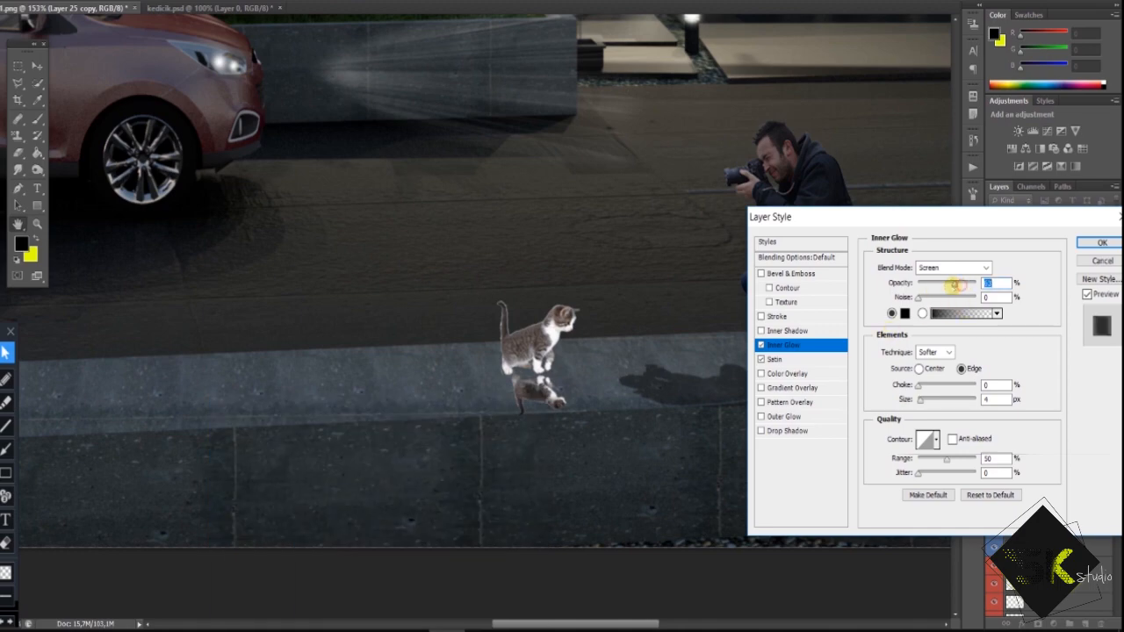
pyautogui.click(775, 359)
pyautogui.click(1005, 267)
pyautogui.click(500, 432)
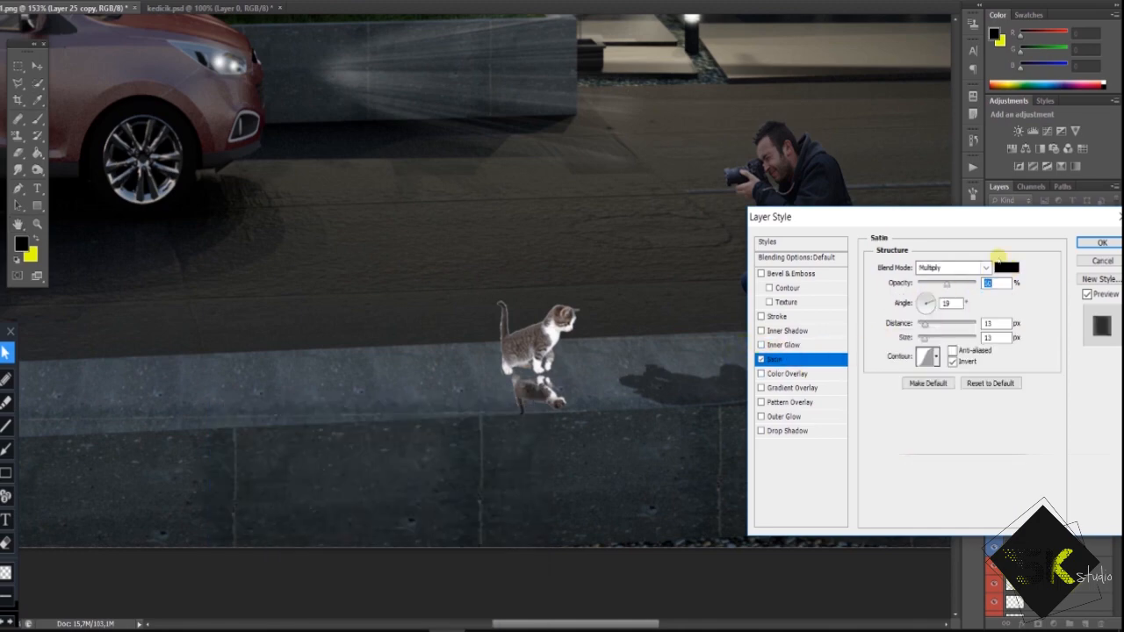
pyautogui.moveTo(1121, 220); pyautogui.dragTo(699, 261)
pyautogui.click(699, 261)
# Apply a black (000000) Color Overlay to the flipped kitten copy
pyautogui.rightClick(1063, 267)
pyautogui.click(943, 155)
pyautogui.click(356, 403)
pyautogui.moveTo(532, 263); pyautogui.dragTo(661, 380)
pyautogui.click(498, 535)
pyautogui.click(715, 428)
pyautogui.click(367, 600)
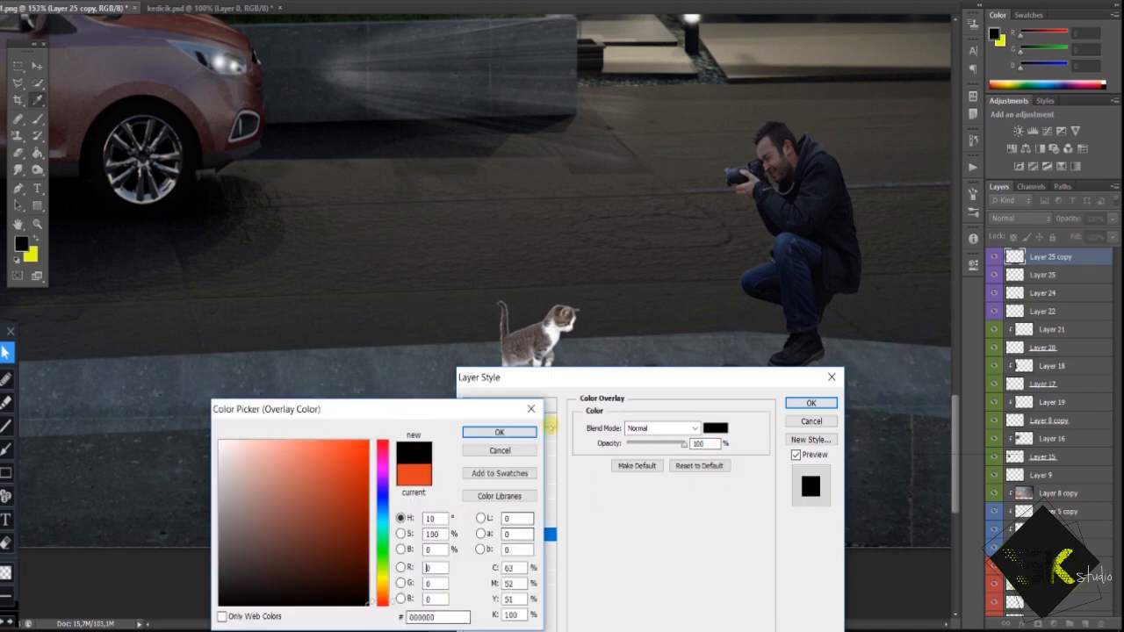
pyautogui.click(518, 431)
pyautogui.click(810, 403)
# Lower the opacity of the kitten's shadow and merge it with the kitten's layer
pyautogui.click(1112, 219)
pyautogui.rightClick(1062, 294)
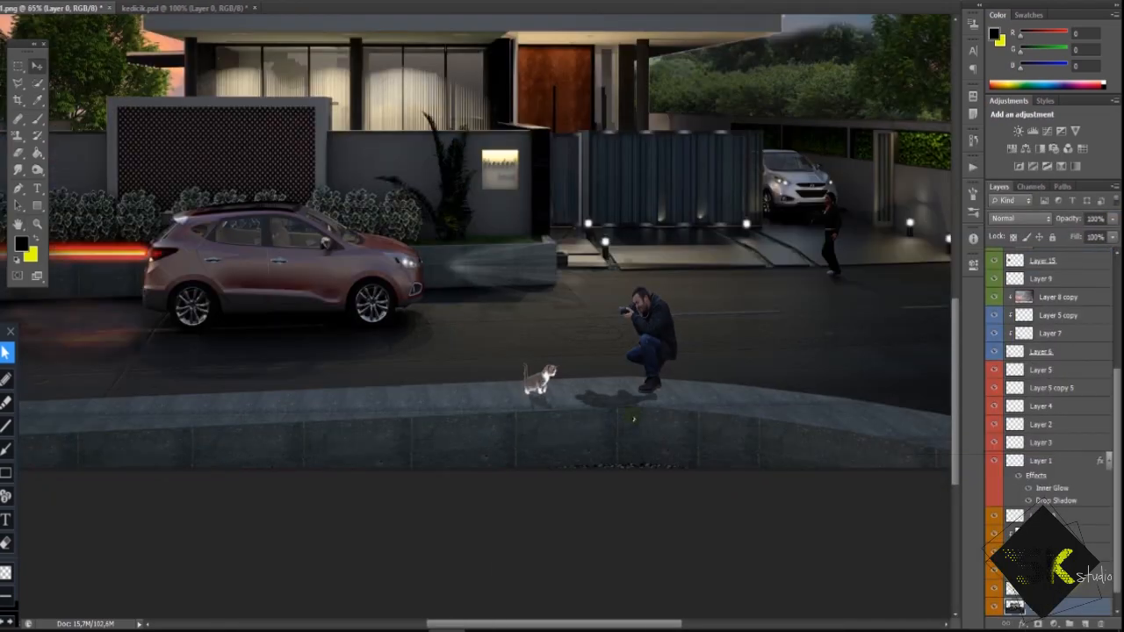
pyautogui.scroll(-2, 551, 592)
pyautogui.scroll(3, 552, 592)
pyautogui.scroll(2, 871, 427)
pyautogui.scroll(4, 1029, 293)
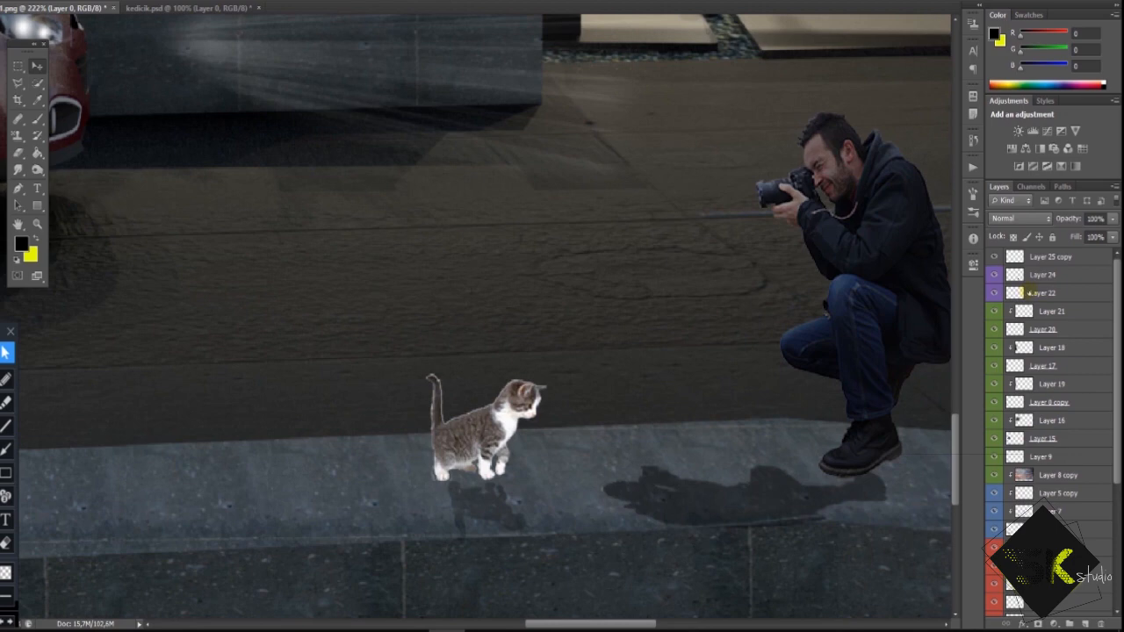
# Add a new layer clipped to the kitten, paint black shading over it and reduce the shading's opacity
pyautogui.rightClick(1060, 262)
pyautogui.click(1085, 623)
pyautogui.press('b')
pyautogui.moveTo(492, 391); pyautogui.dragTo(445, 457)
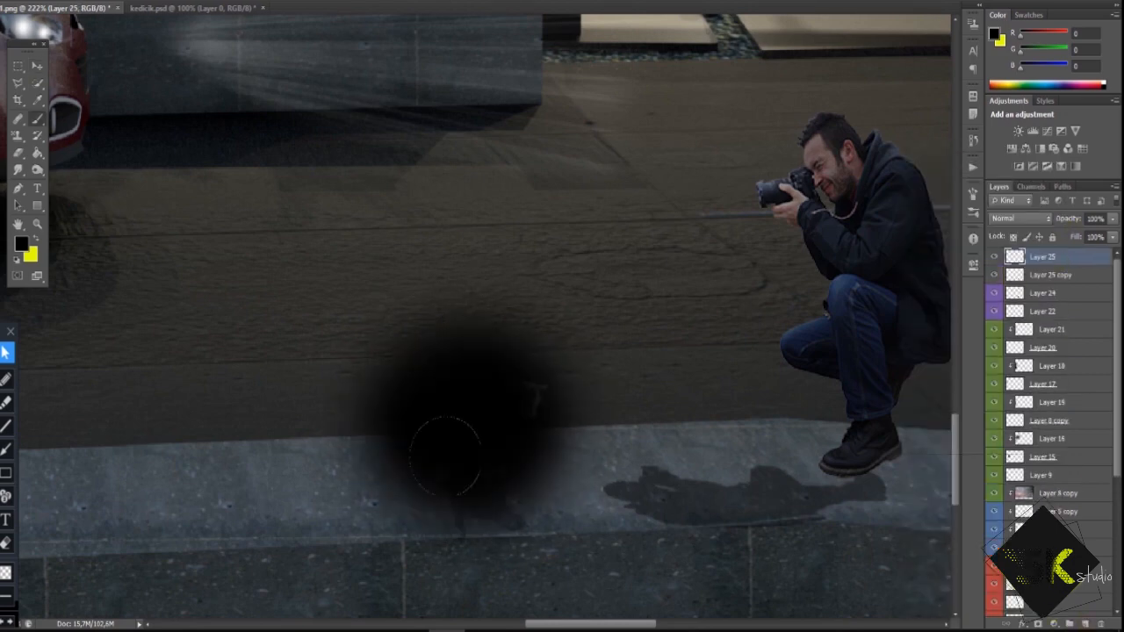
pyautogui.moveTo(1112, 219); pyautogui.dragTo(1070, 235)
pyautogui.click(1112, 219)
# Merge the shading with the kitten's layer and label the merged layer violet
pyautogui.keyDown('ctrl'); pyautogui.click(1080, 274); pyautogui.keyUp('ctrl')
pyautogui.rightClick(1092, 272)
pyautogui.click(979, 461)
pyautogui.rightClick(1034, 256)
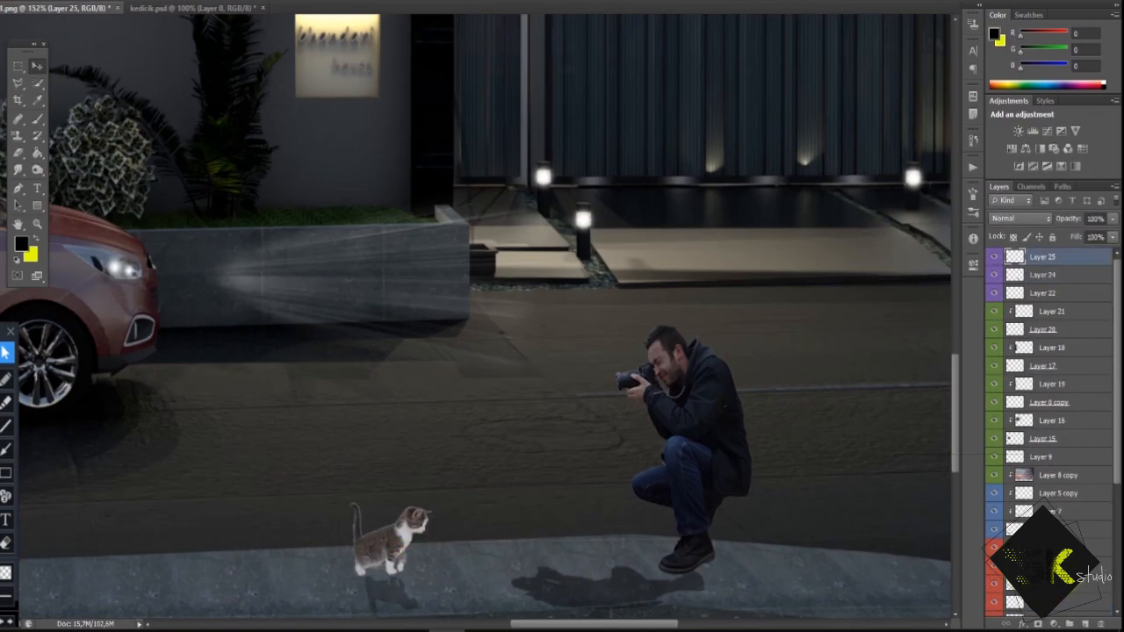
# Transform the photographer's layer, making the figure slightly shorter and moving it a little farther from the kitten
pyautogui.hotkey('ctrl', 't')
pyautogui.rightClick(699, 162)
pyautogui.click(736, 269)
pyautogui.moveTo(703, 346); pyautogui.dragTo(743, 333)
pyautogui.moveTo(510, 334); pyautogui.dragTo(512, 436)
pyautogui.moveTo(738, 352); pyautogui.dragTo(743, 373)
pyautogui.press('Return')
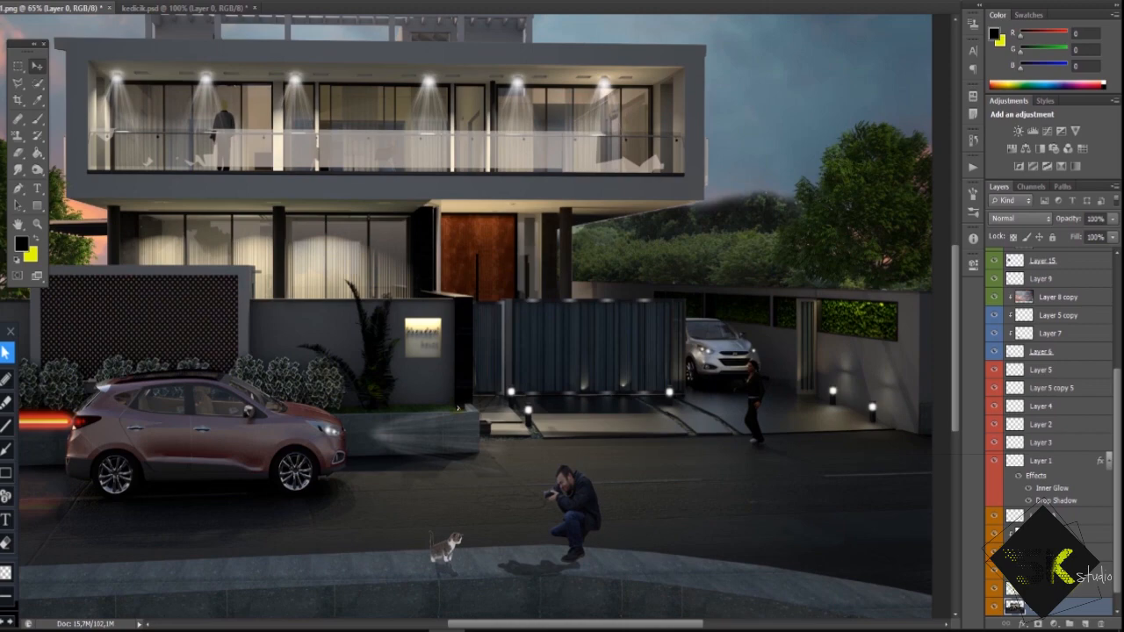
# Open People-PNG-HD.png, copy the walking couple into the render and move their layer to the top of the stack
pyautogui.click(10, 2)
pyautogui.click(35, 42)
pyautogui.doubleClick(713, 321)
pyautogui.moveTo(211, 147); pyautogui.dragTo(381, 202)
pyautogui.moveTo(1058, 351); pyautogui.dragTo(1068, 256)
# Scale the walking couple down and place them at the driveway entrance in front of the gate
pyautogui.hotkey('ctrl', 't')
pyautogui.moveTo(410, 238); pyautogui.dragTo(410, 383)
pyautogui.moveTo(587, 18); pyautogui.dragTo(345, 517)
pyautogui.moveTo(300, 567); pyautogui.dragTo(520, 321)
pyautogui.moveTo(564, 272); pyautogui.dragTo(508, 384)
pyautogui.moveTo(484, 437); pyautogui.dragTo(583, 382)
pyautogui.moveTo(605, 336)
pyautogui.mouseDown()
pyautogui.moveTo(565, 411)
pyautogui.moveTo(566, 430)
pyautogui.mouseUp()
pyautogui.press('Return')
# Add a new layer clipped to the walking couple and paint black shading over them at 51% opacity
pyautogui.hotkey('ctrl', 'shift', 'alt', 'n')
pyautogui.press('b')
pyautogui.keyDown('alt'); pyautogui.click(1067, 265); pyautogui.keyUp('alt')
pyautogui.click(1112, 219)
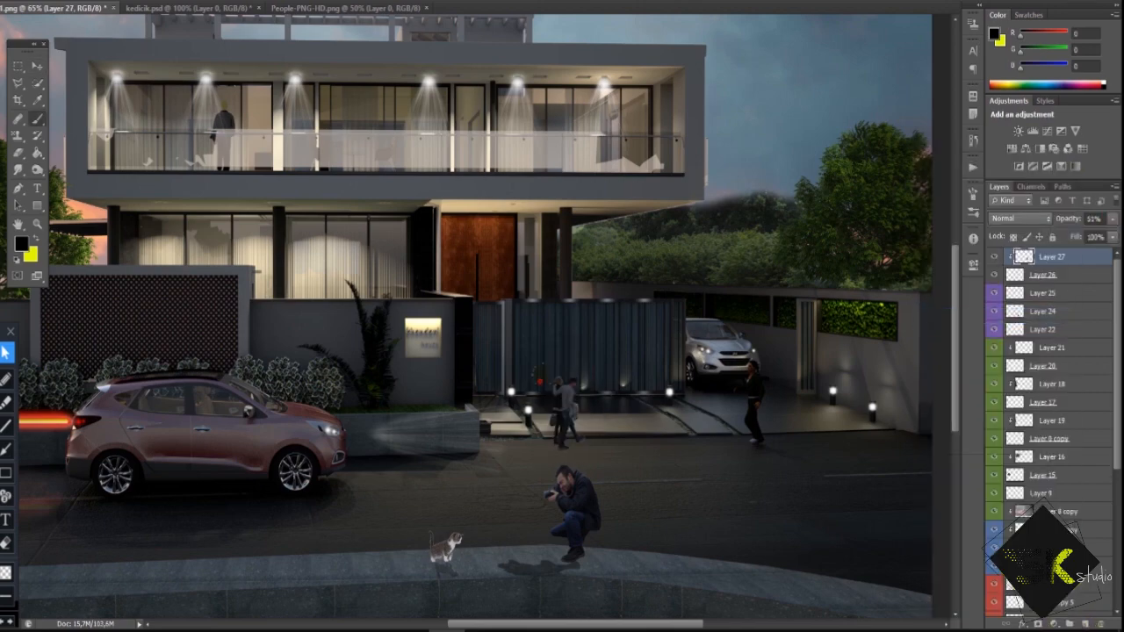
# Merge the black shading into the walking couple's layer and place a duplicate of the couple beside the original
pyautogui.scroll(8, 589, 440)
pyautogui.rightClick(1085, 279)
pyautogui.click(1011, 459)
pyautogui.keyDown('alt'); pyautogui.moveTo(533, 374); pyautogui.dragTo(614, 374); pyautogui.keyUp('alt')
pyautogui.hotkey('ctrl', 't')
pyautogui.rightClick(614, 376)
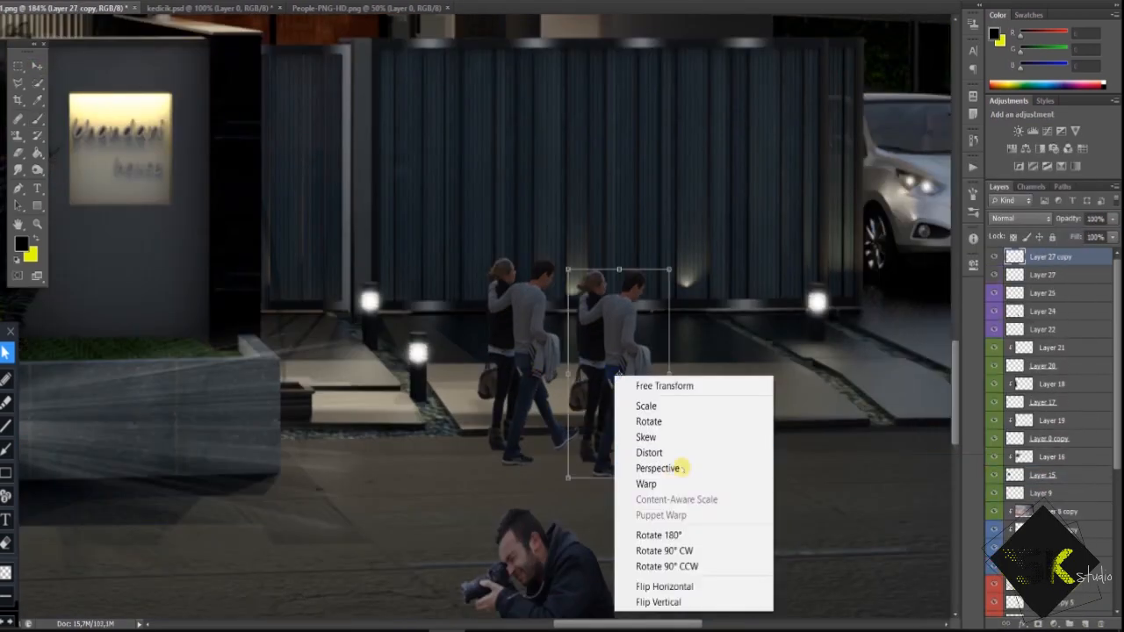
pyautogui.click(650, 451)
pyautogui.moveTo(568, 271); pyautogui.dragTo(797, 491)
pyautogui.hotkey('ctrl', 'z')
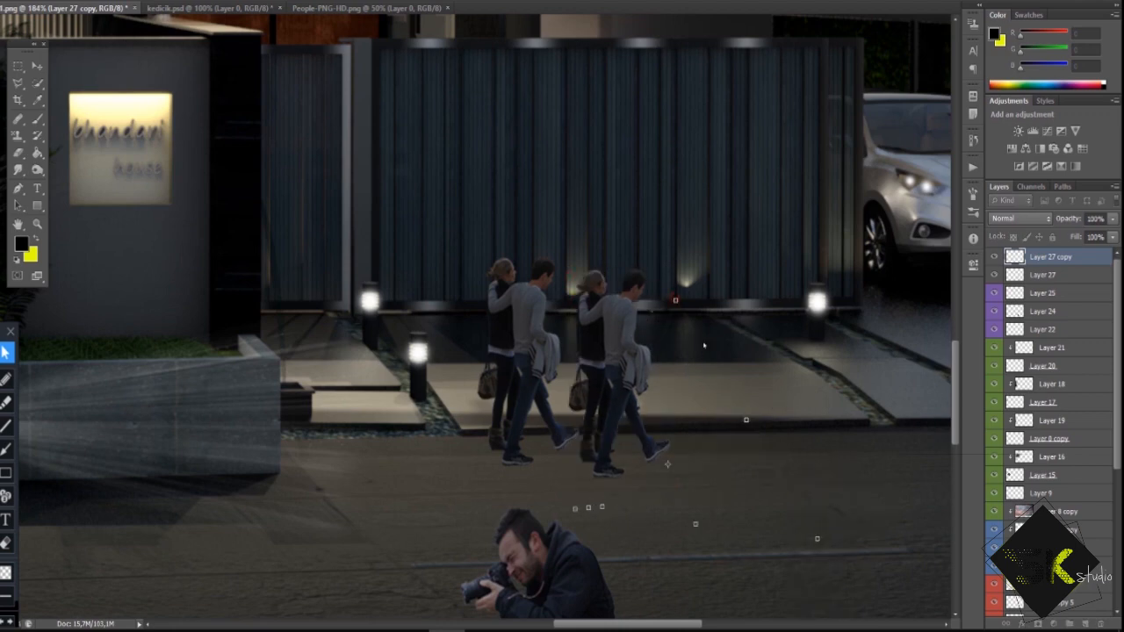
pyautogui.press('Escape')
# Turn the duplicated couple upside down and distort it flat onto the road, starting at the original couple's feet, as their shadow
pyautogui.hotkey('ctrl', 't')
pyautogui.rightClick(648, 358)
pyautogui.click(691, 474)
pyautogui.hotkey('ctrl', 't')
pyautogui.rightClick(654, 366)
pyautogui.click(694, 530)
pyautogui.rightClick(646, 335)
pyautogui.click(685, 422)
pyautogui.moveTo(545, 303); pyautogui.dragTo(547, 524)
pyautogui.moveTo(739, 303); pyautogui.dragTo(741, 495)
pyautogui.moveTo(548, 426); pyautogui.dragTo(579, 453)
pyautogui.moveTo(736, 419); pyautogui.dragTo(707, 451)
pyautogui.moveTo(546, 524); pyautogui.dragTo(579, 497)
pyautogui.moveTo(638, 474); pyautogui.dragTo(589, 455)
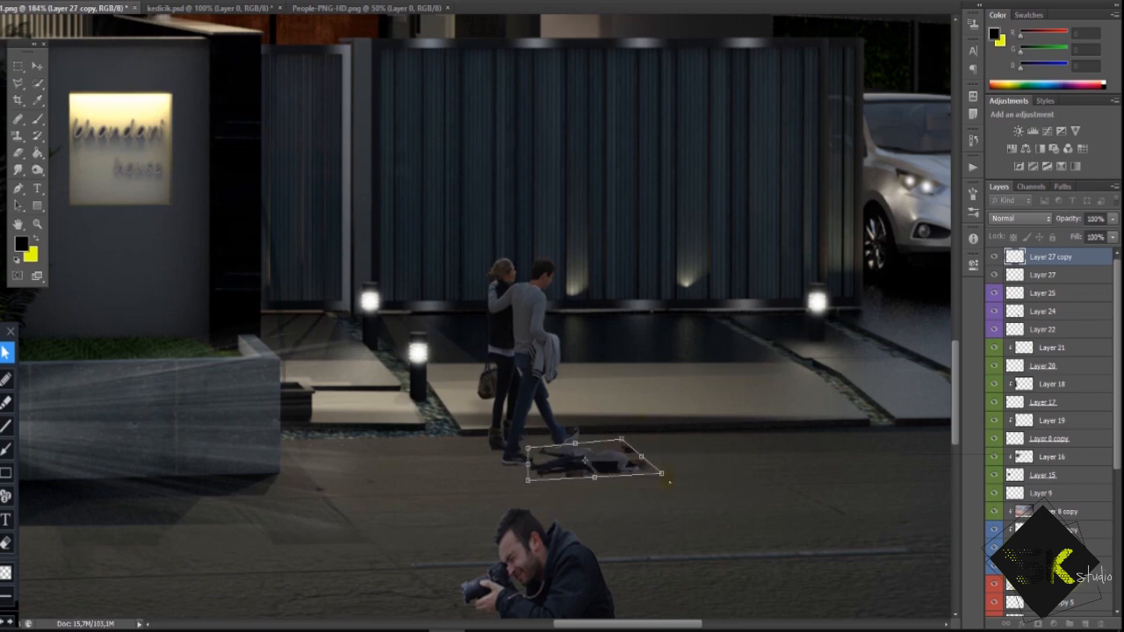
pyautogui.press('Return')
# Turn the walking couple's flattened copy black and lower its layer opacity for a soft ground shadow
pyautogui.rightClick(1052, 257)
pyautogui.click(946, 160)
pyautogui.click(497, 534)
pyautogui.click(715, 428)
pyautogui.click(230, 600)
pyautogui.click(494, 431)
pyautogui.press('Return')
pyautogui.moveTo(1068, 219); pyautogui.dragTo(1014, 219)
pyautogui.click(667, 474)
# Merge the walking couple with their shadow and colour-label the resulting layer violet
pyautogui.scroll(2, 597, 474)
pyautogui.click(597, 514)
pyautogui.rightClick(1069, 299)
pyautogui.click(1069, 316)
pyautogui.rightClick(1068, 316)
pyautogui.click(954, 556)
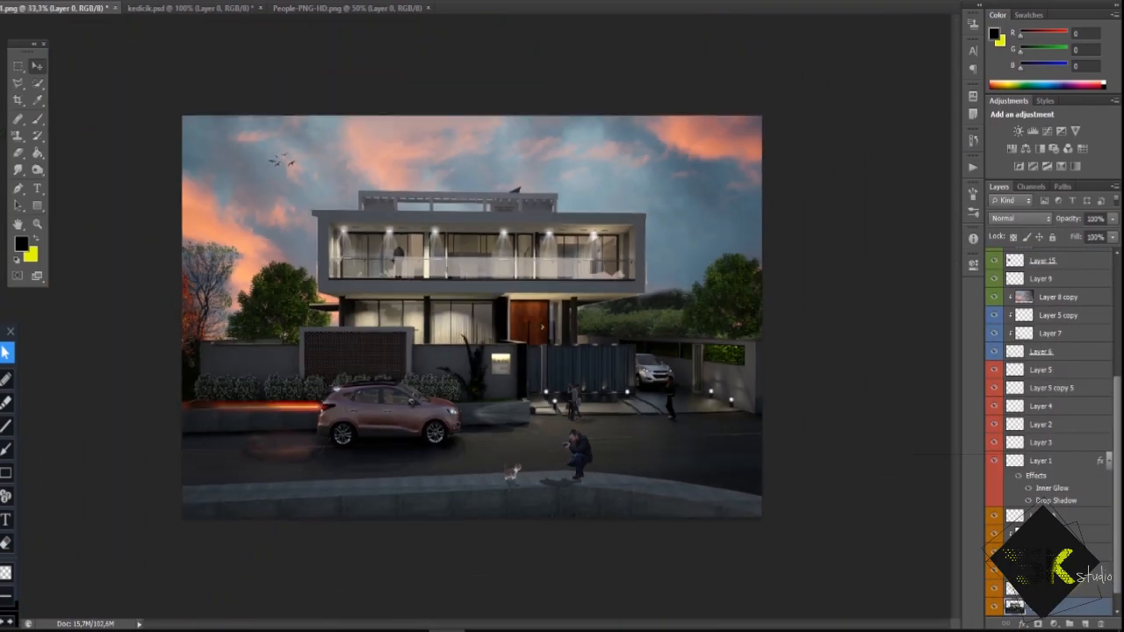
# Crop the image to the canvas, cutting off the overhanging trees, and trim its edges slightly
pyautogui.hotkey('ctrl', '0')
pyautogui.press('c')
pyautogui.moveTo(472, 581); pyautogui.dragTo(472, 582)
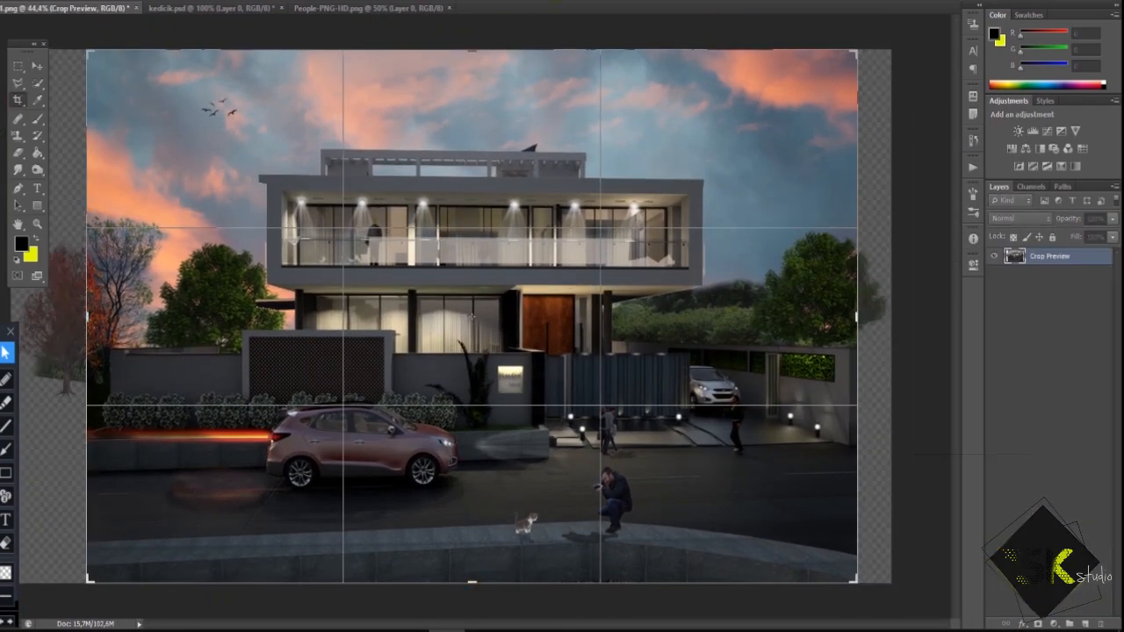
pyautogui.press('Return')
pyautogui.click(18, 100)
pyautogui.moveTo(593, 582); pyautogui.dragTo(593, 577)
pyautogui.moveTo(858, 307); pyautogui.dragTo(852, 307)
pyautogui.press('Return')
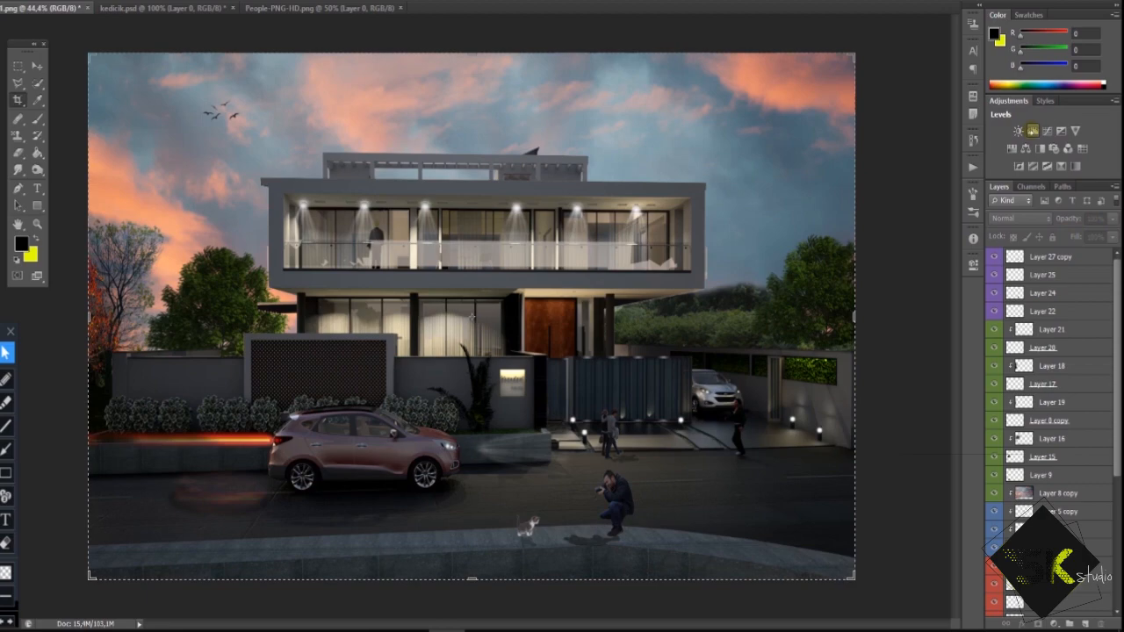
# Add a Curves adjustment that darkens the render and a Hue/Saturation adjustment with hue -7 and saturation +4
pyautogui.click(1047, 131)
pyautogui.moveTo(887, 388); pyautogui.dragTo(918, 369)
pyautogui.moveTo(869, 426); pyautogui.dragTo(867, 430)
pyautogui.moveTo(902, 391); pyautogui.dragTo(907, 391)
pyautogui.click(1011, 148)
pyautogui.moveTo(872, 349); pyautogui.dragTo(870, 351)
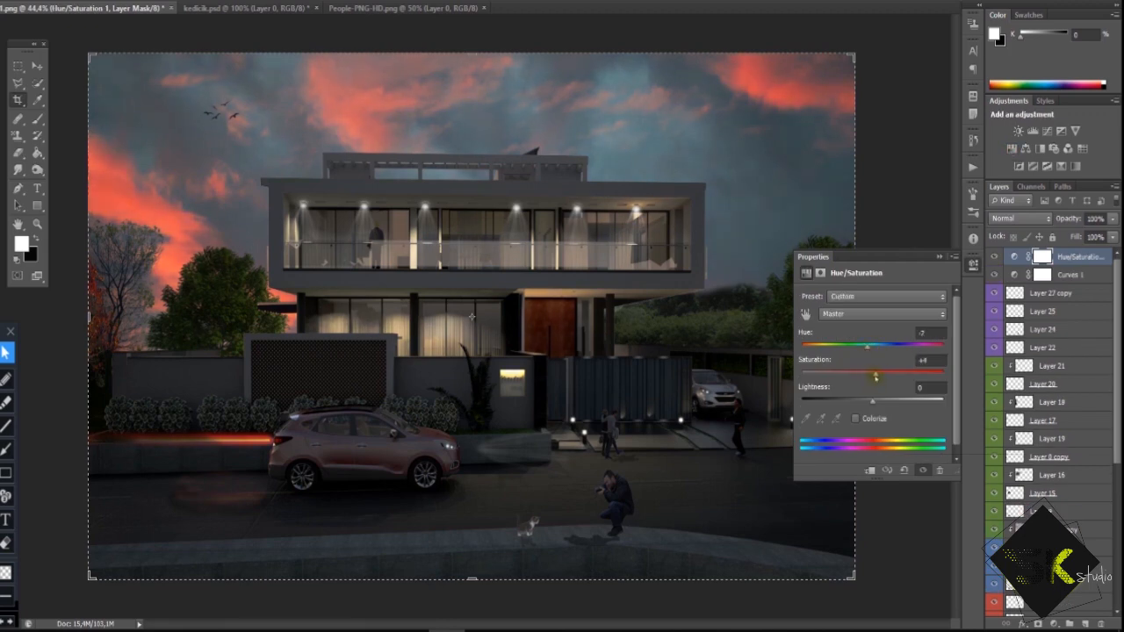
# Add a Brightness/Contrast adjustment with slightly raised brightness and apply the pending crop
pyautogui.click(1018, 131)
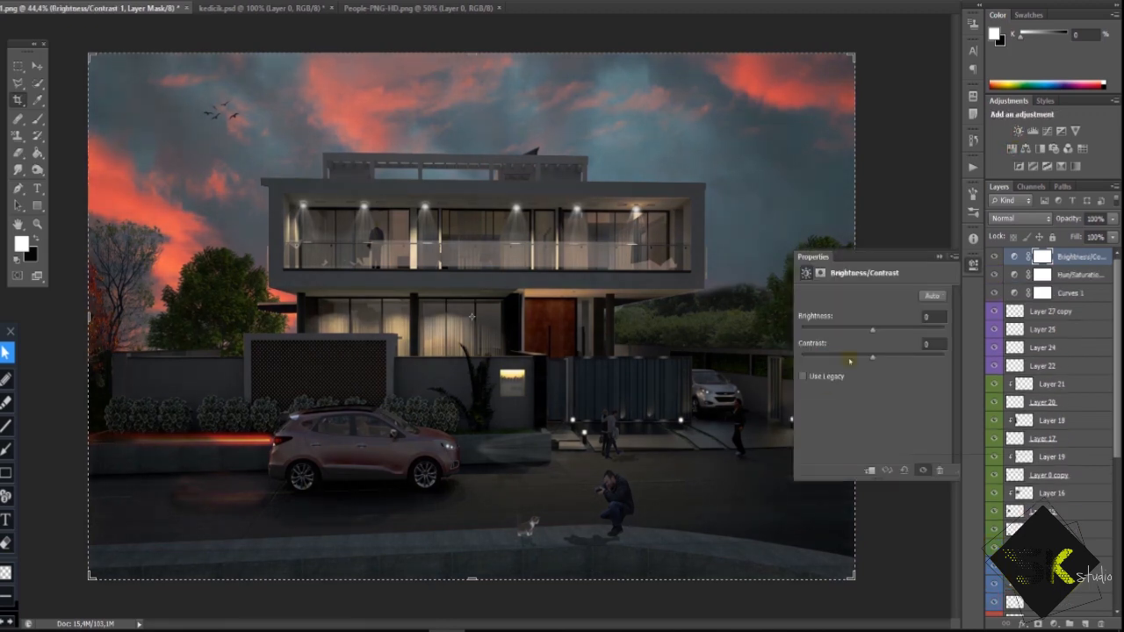
pyautogui.moveTo(872, 330); pyautogui.dragTo(884, 333)
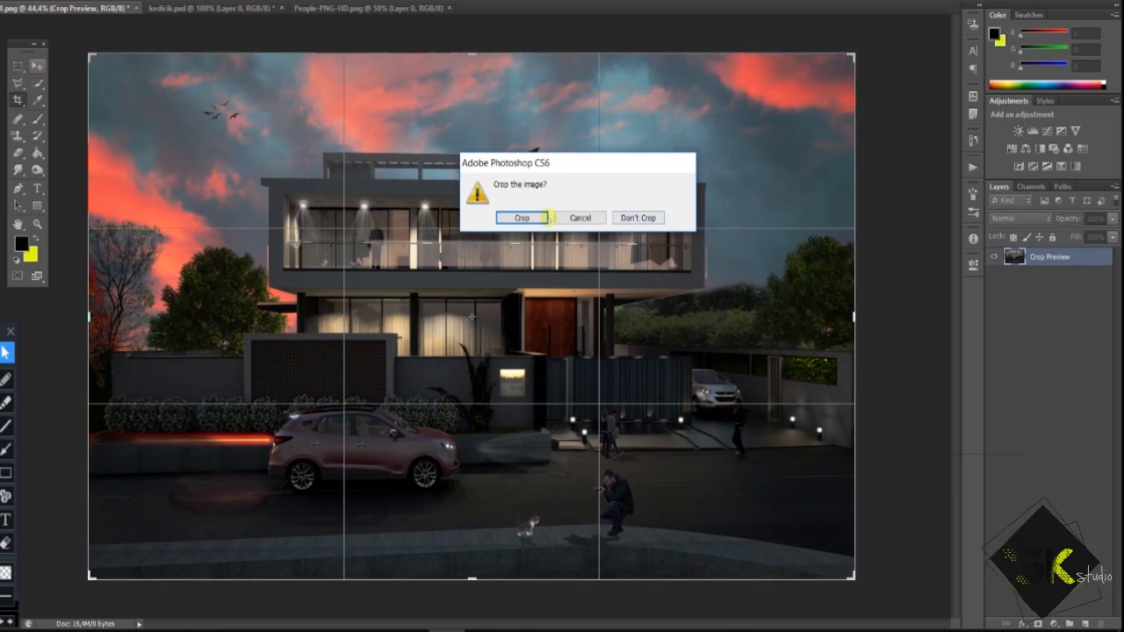
pyautogui.press('Return')
pyautogui.scroll(-1, 442, 393)
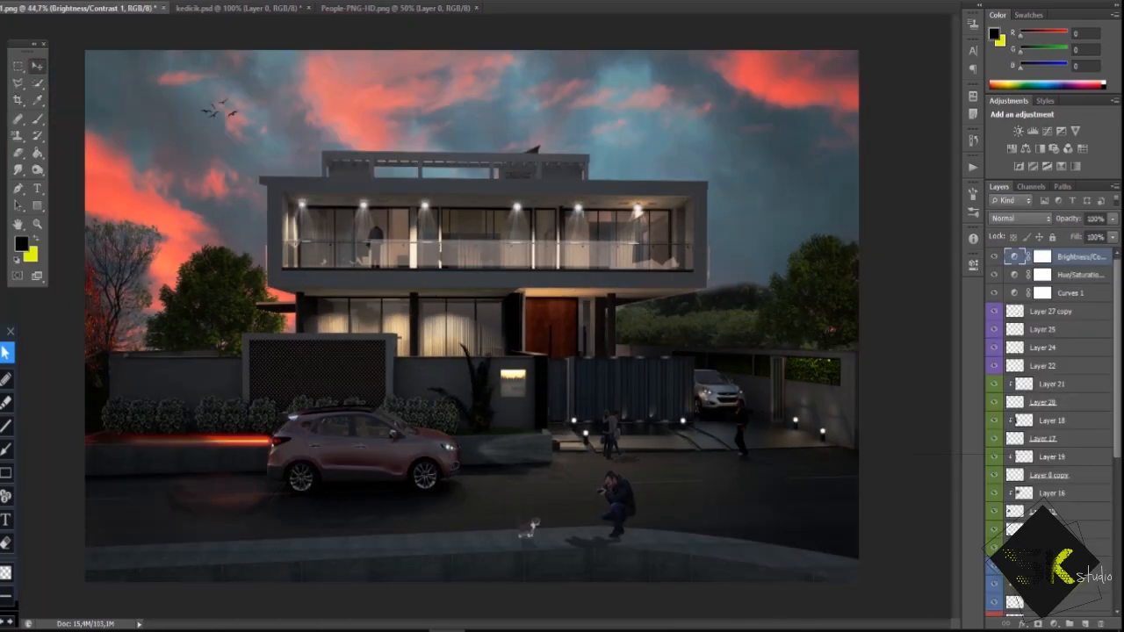
# Save the finished render to the desktop as a JPEG copy named "the end"
pyautogui.click(24, 2)
pyautogui.click(54, 165)
pyautogui.click(557, 388)
pyautogui.click(542, 482)
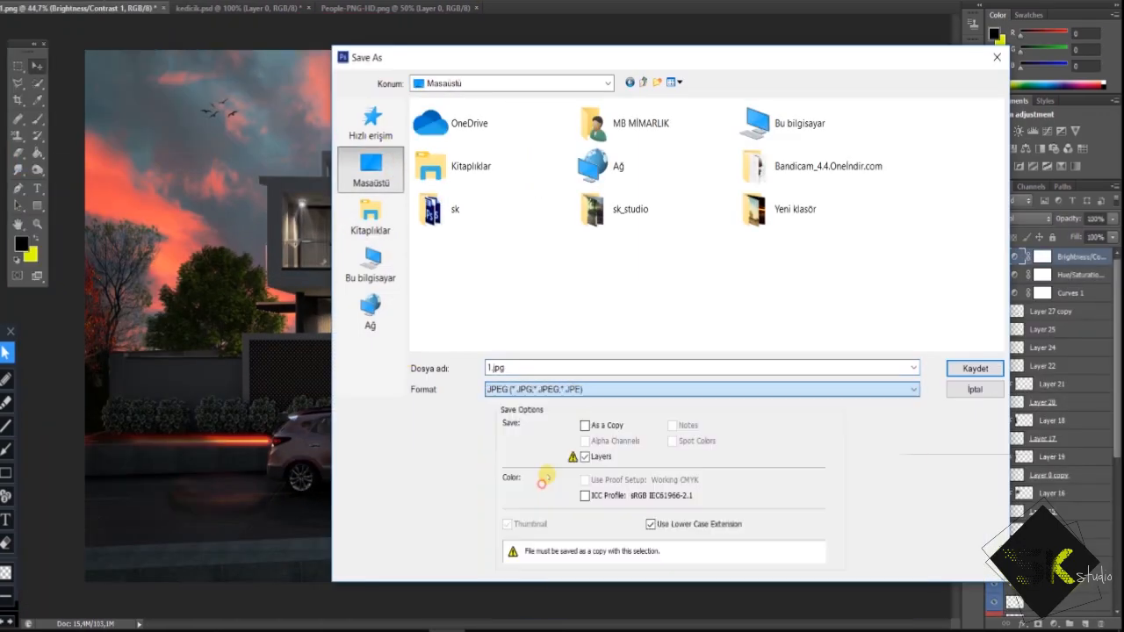
pyautogui.click(692, 370)
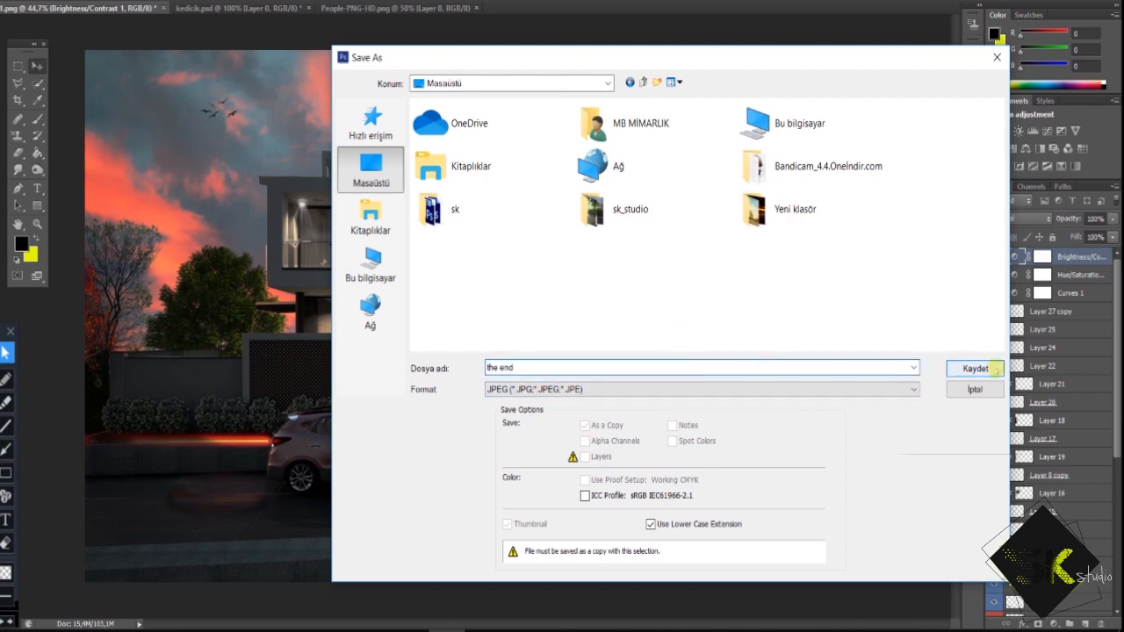
pyautogui.write('the end')
pyautogui.click(975, 368)
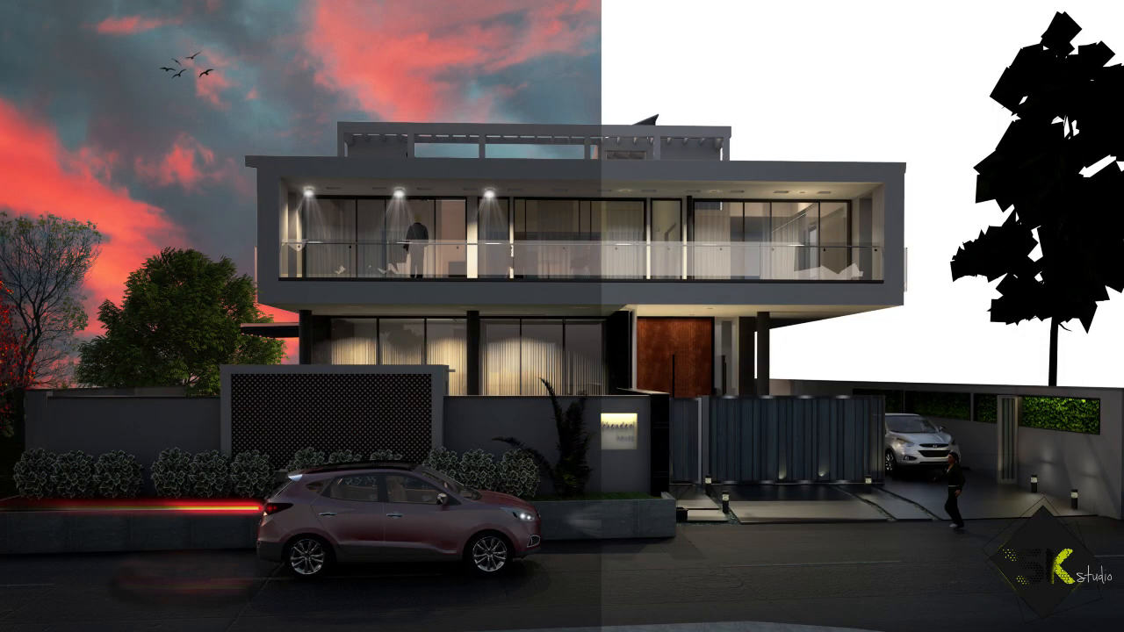